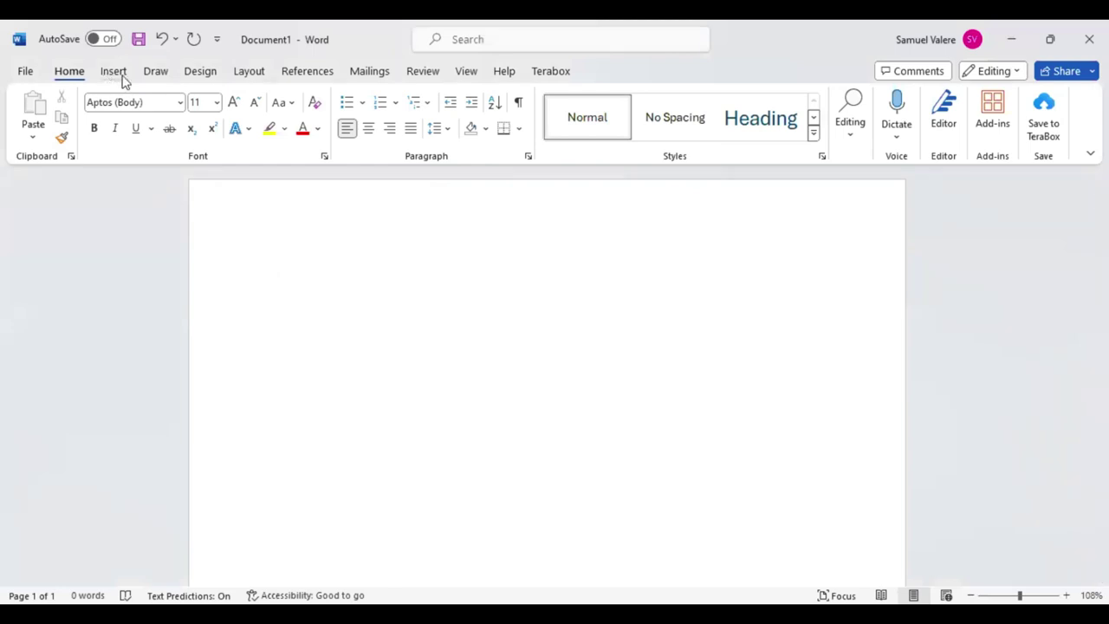
# Show the Layout tab's page setup options on the blank document
pyautogui.hotkey('alt', 'p')
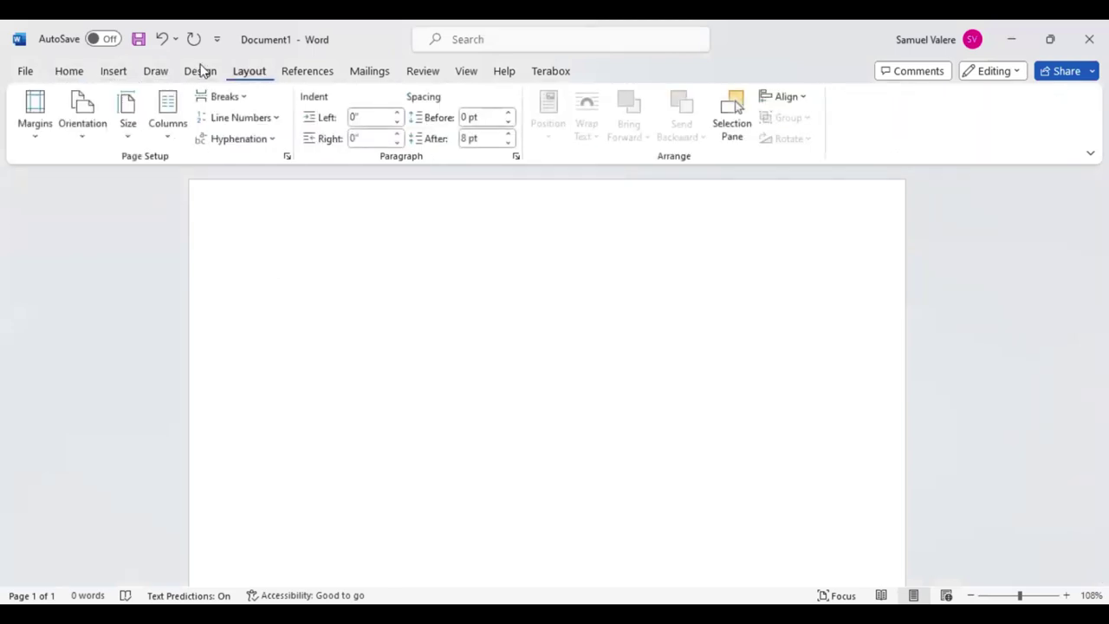
# Set a custom paper size of 6" wide by 7" high
pyautogui.click(128, 130)
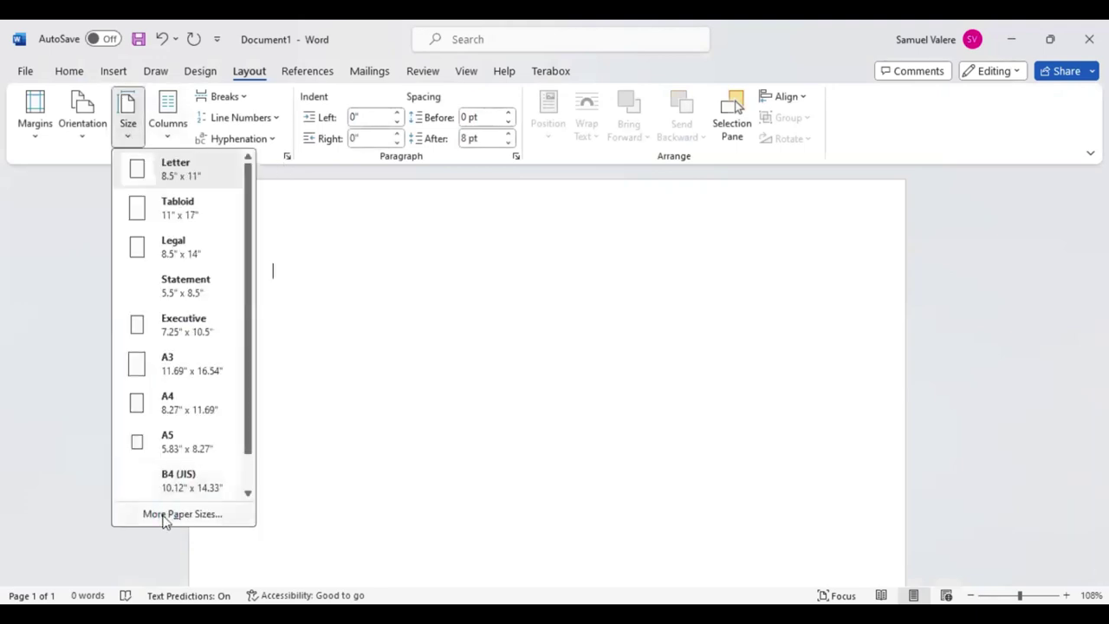
pyautogui.click(165, 515)
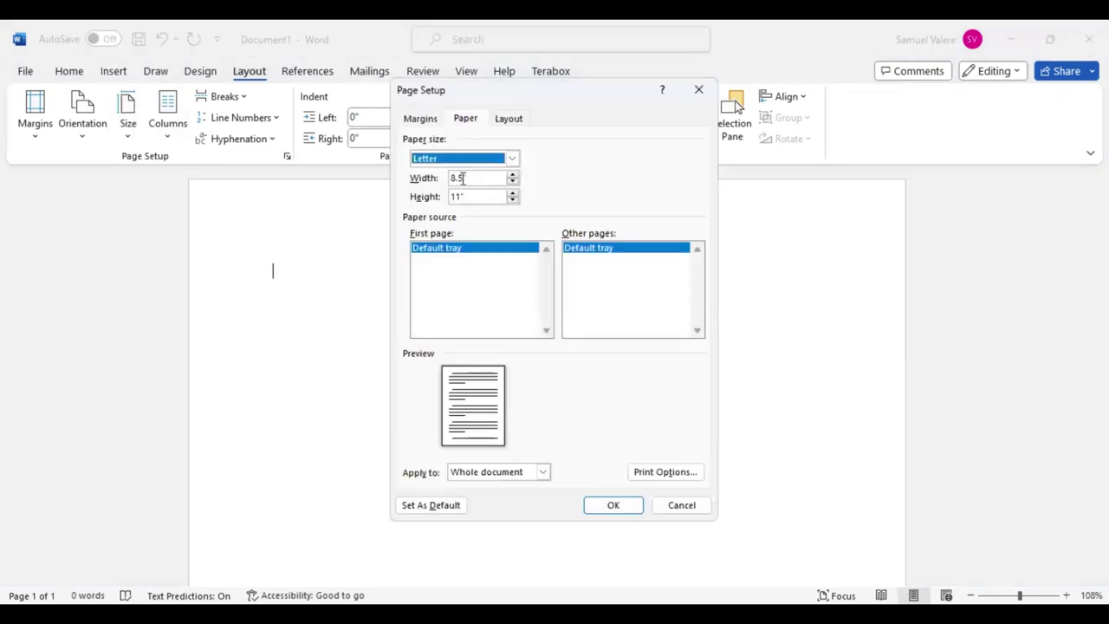
pyautogui.click(463, 177)
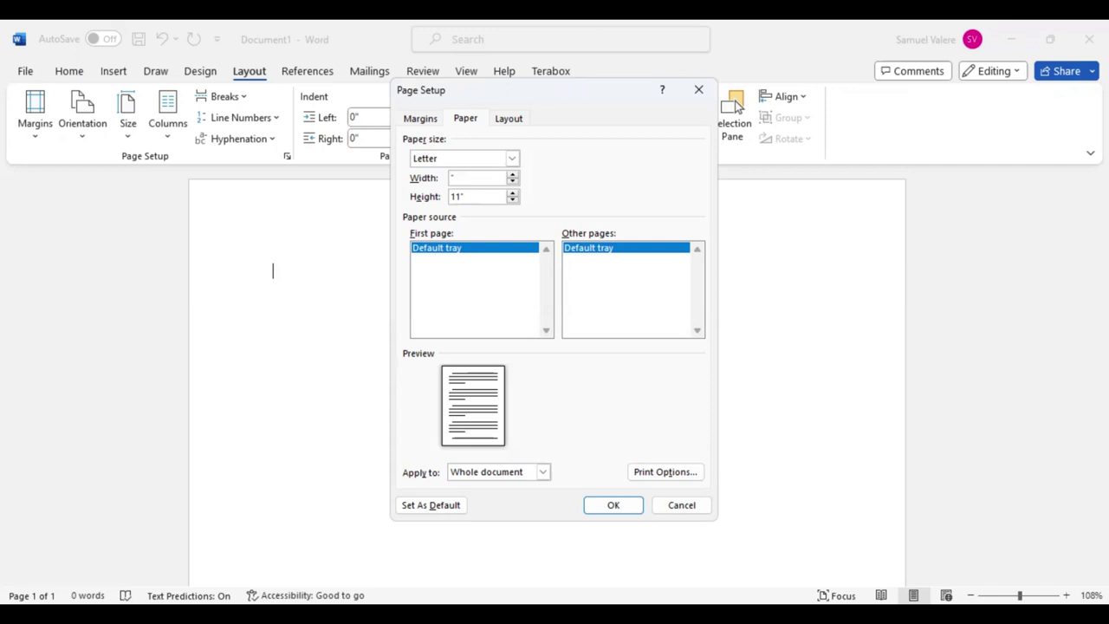
pyautogui.write('6')
pyautogui.click(462, 197)
pyautogui.click(462, 196)
pyautogui.write('7')
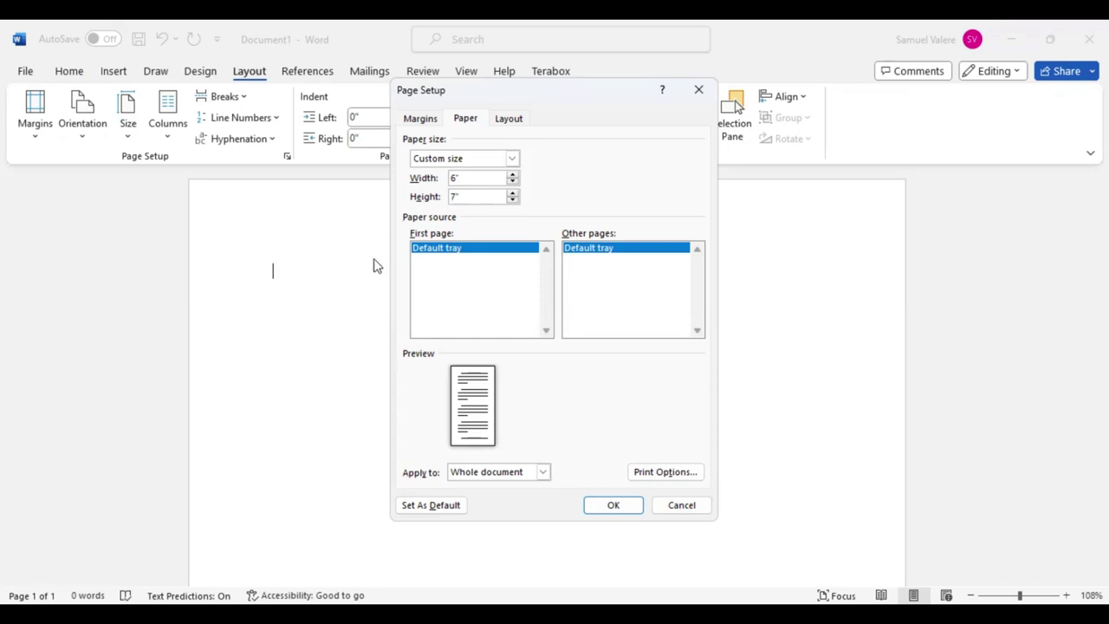
pyautogui.press('Tab')
pyautogui.press('Return')
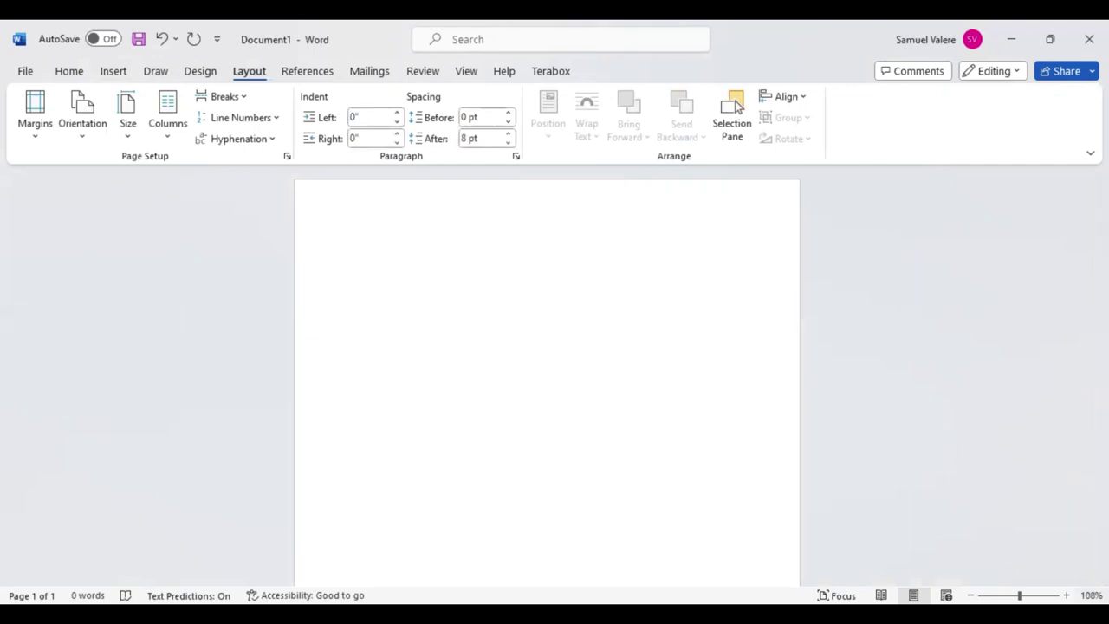
# Zoom the view to show the whole page
pyautogui.hotkey('alt', 'w')
pyautogui.press('q')
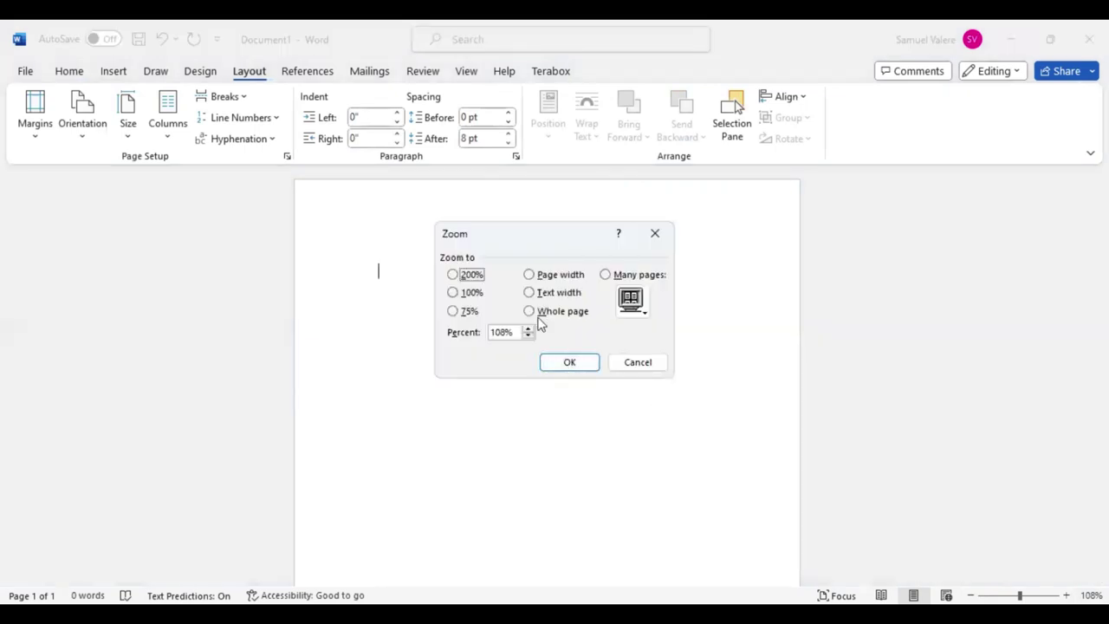
pyautogui.click(528, 311)
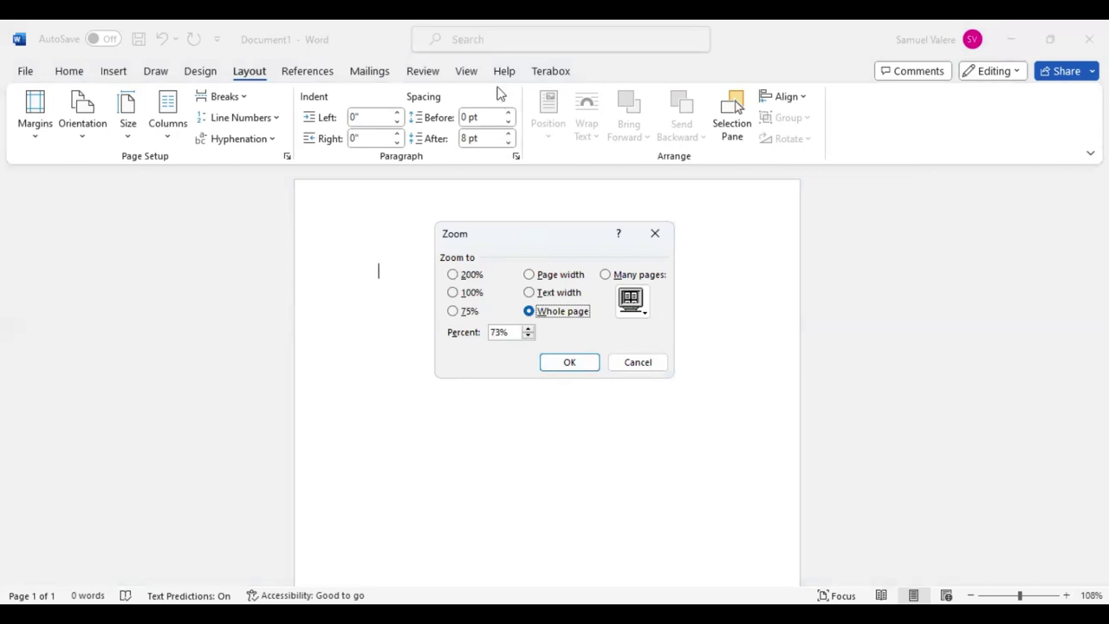
pyautogui.click(569, 368)
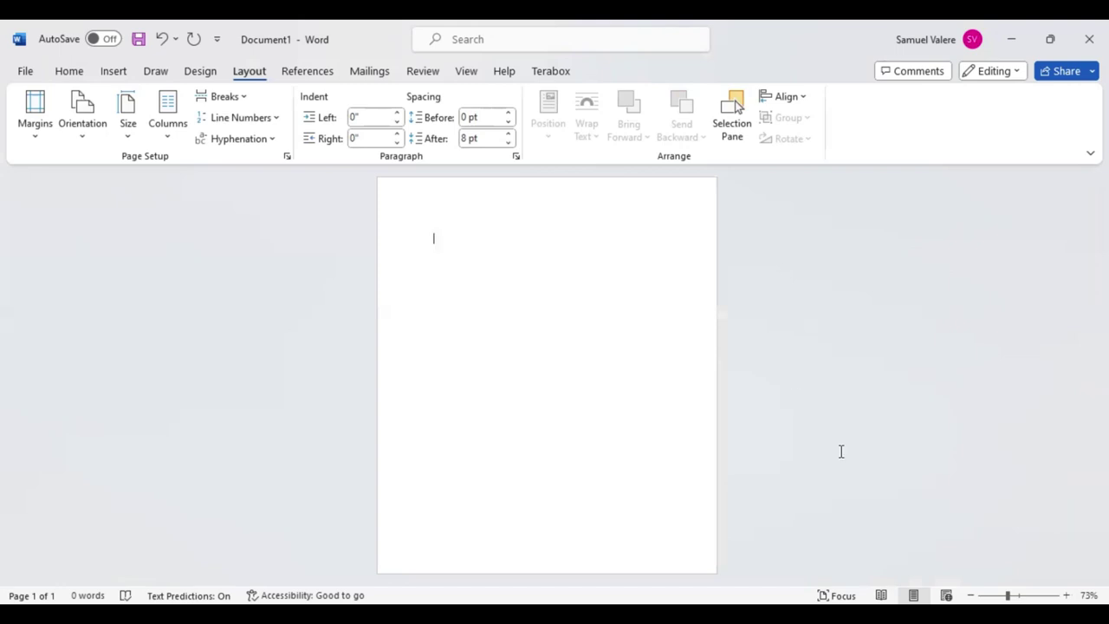
# Draw a rectangle covering the whole page
pyautogui.click(108, 73)
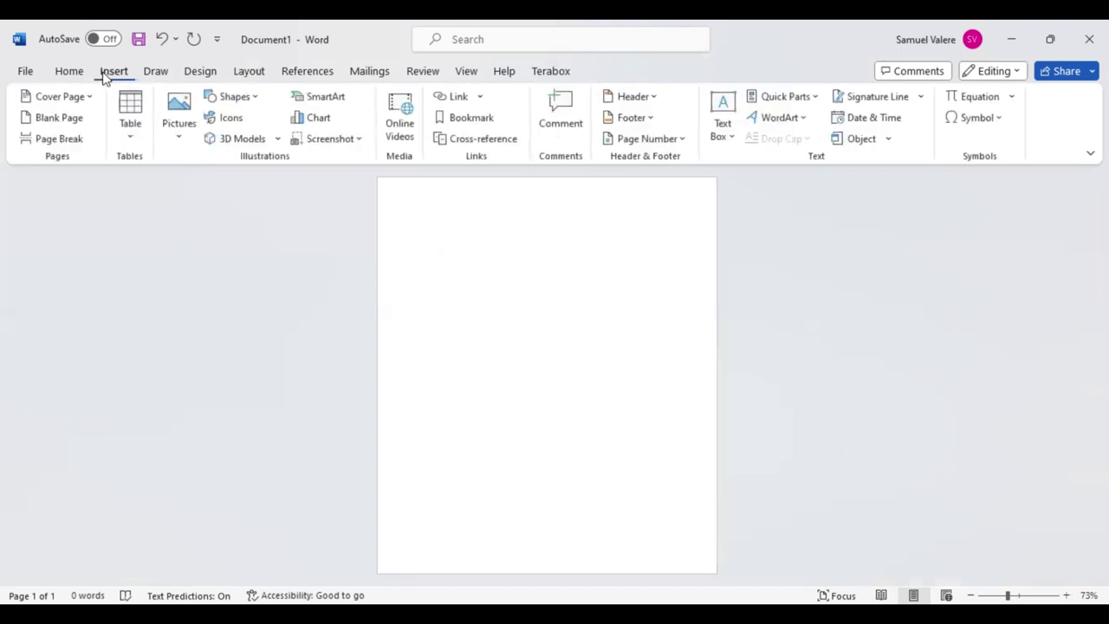
pyautogui.click(236, 96)
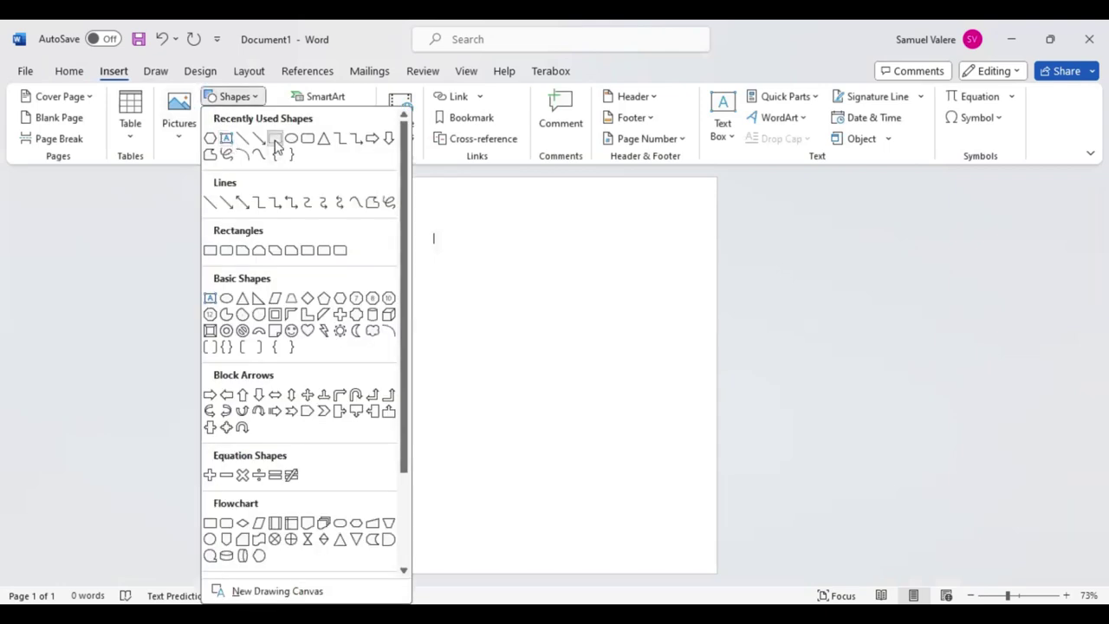
pyautogui.click(274, 141)
pyautogui.moveTo(378, 180)
pyautogui.mouseDown()
pyautogui.moveTo(539, 394)
pyautogui.moveTo(725, 589)
pyautogui.moveTo(718, 574)
pyautogui.mouseUp()
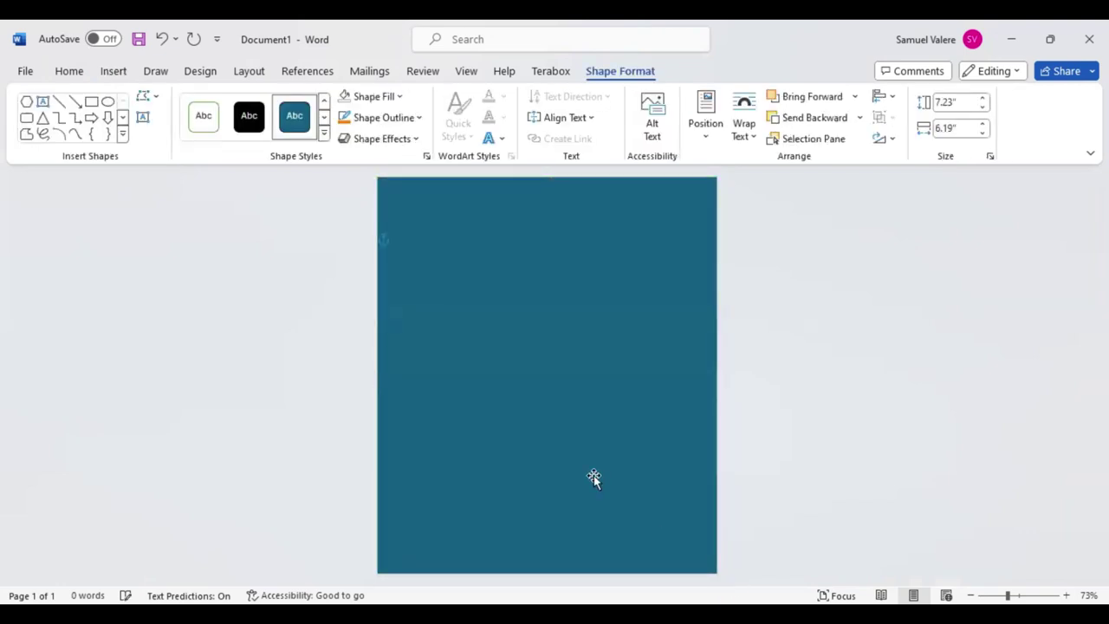
# Fill the rectangle dark navy blue and remove its outline
pyautogui.click(399, 97)
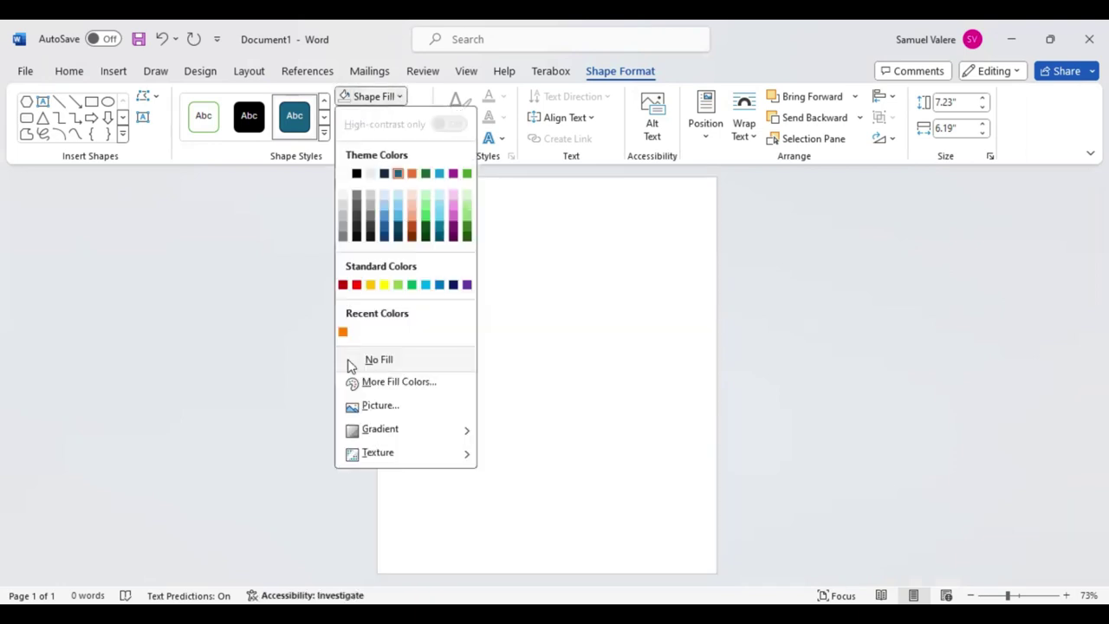
pyautogui.click(351, 366)
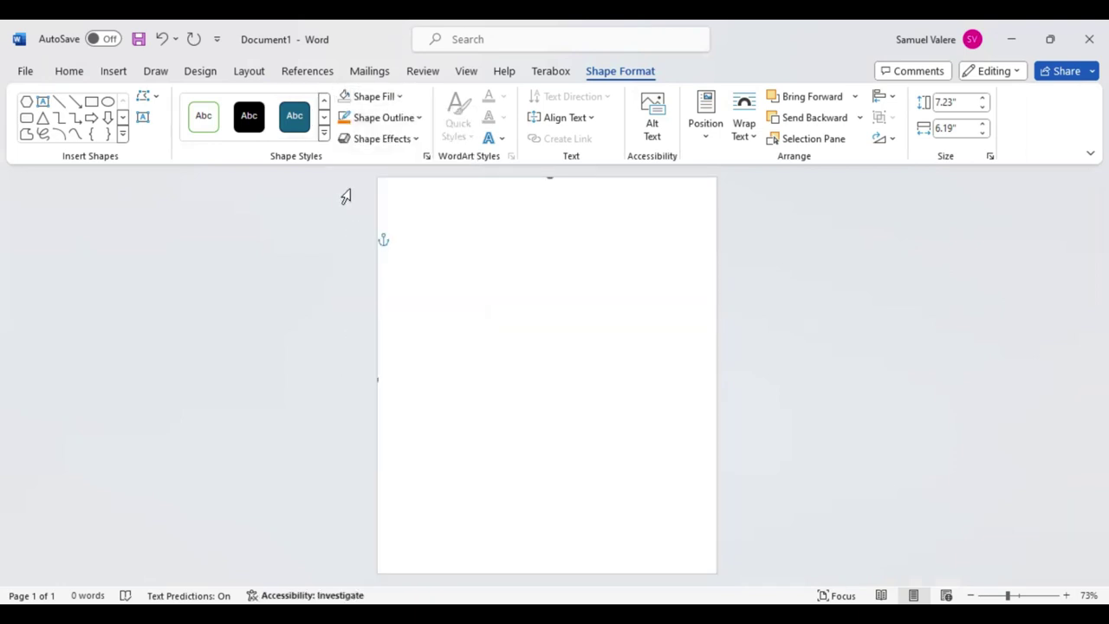
pyautogui.click(399, 96)
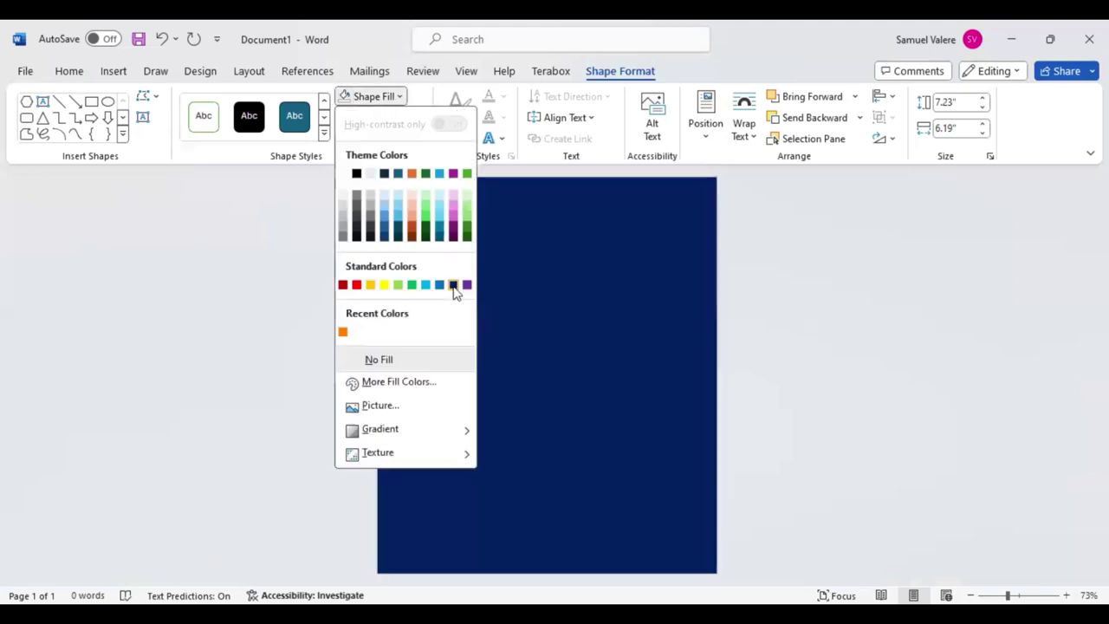
pyautogui.click(453, 286)
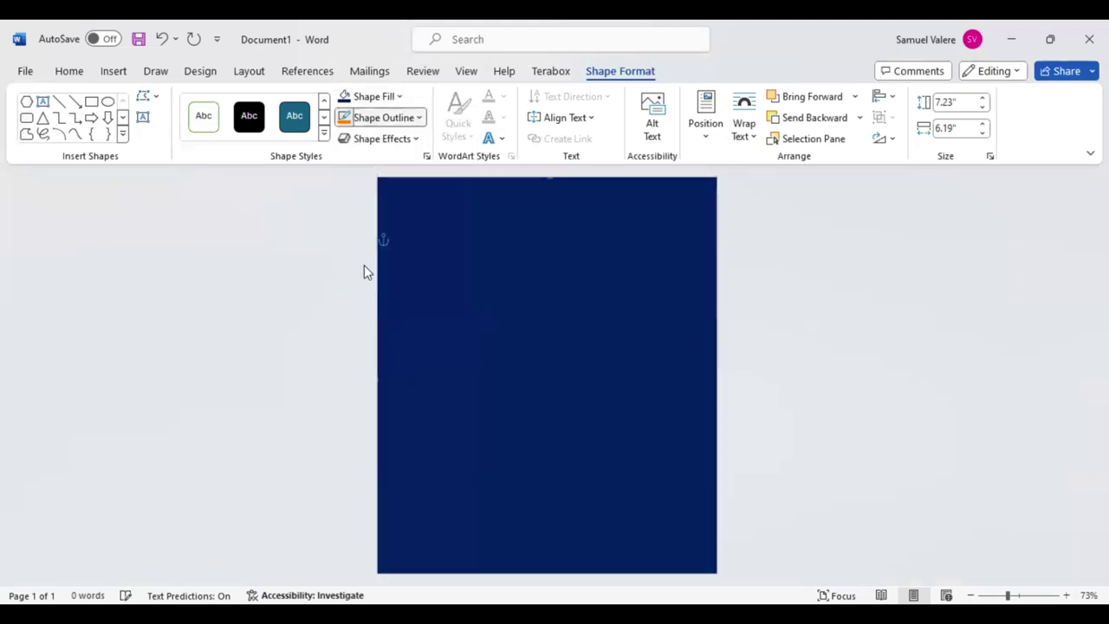
pyautogui.click(384, 117)
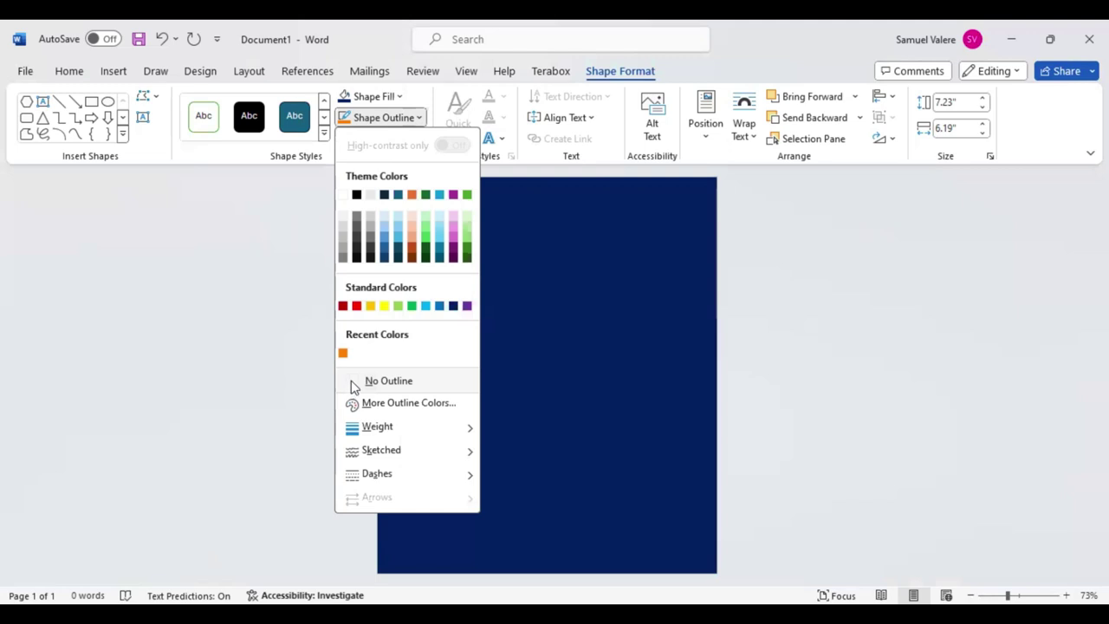
pyautogui.click(382, 381)
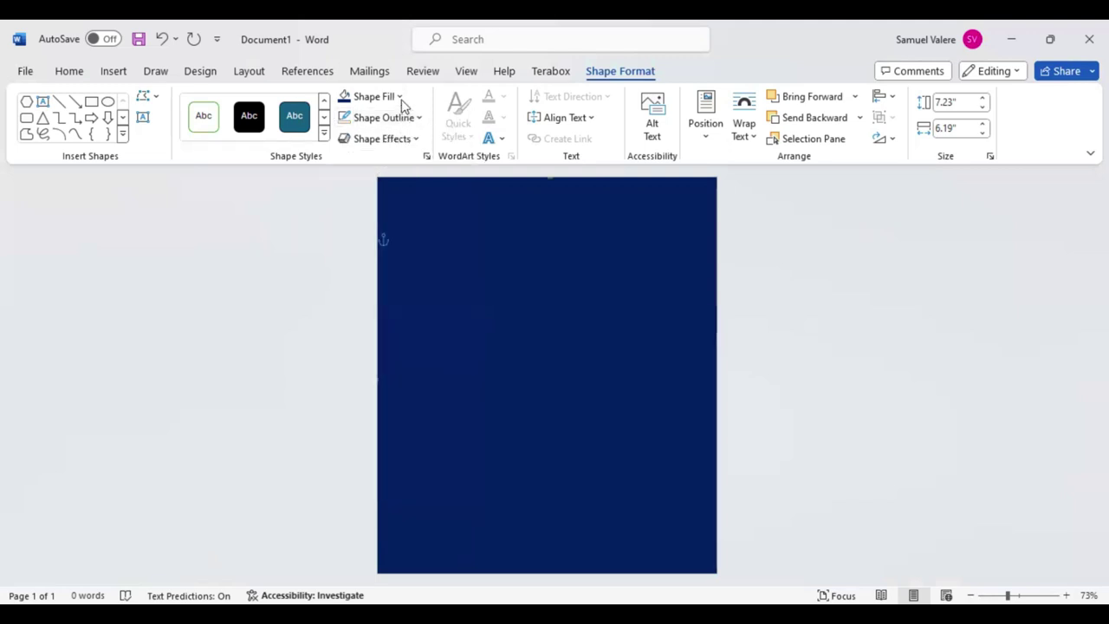
# Deepen the rectangle's fill to the custom navy colour #00153E
pyautogui.click(373, 96)
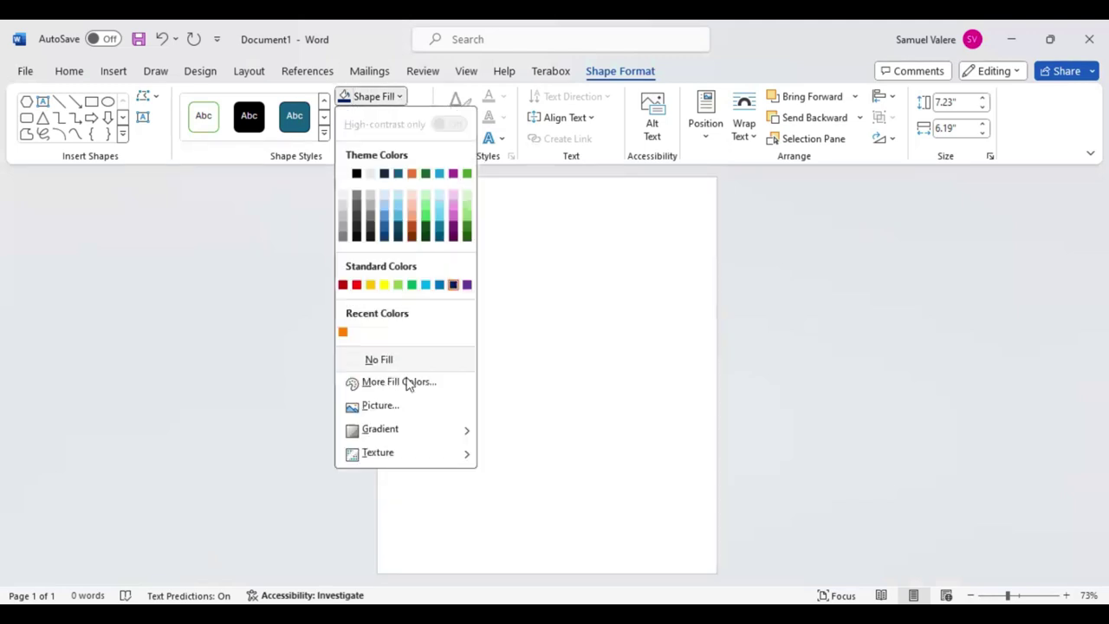
pyautogui.press('Return')
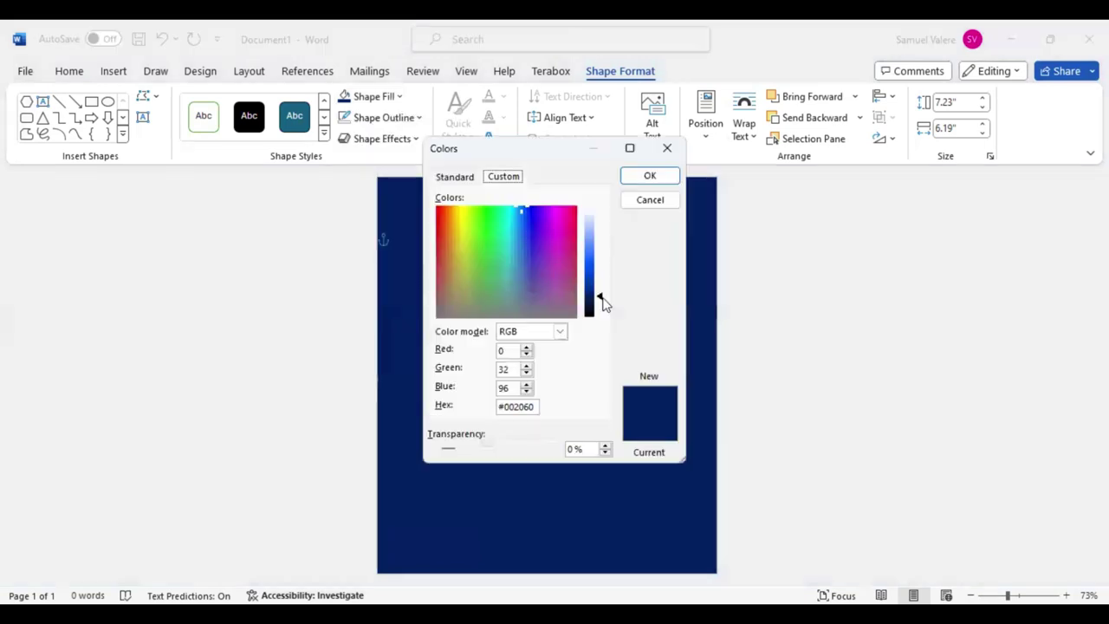
pyautogui.moveTo(602, 301); pyautogui.dragTo(604, 310)
pyautogui.click(651, 177)
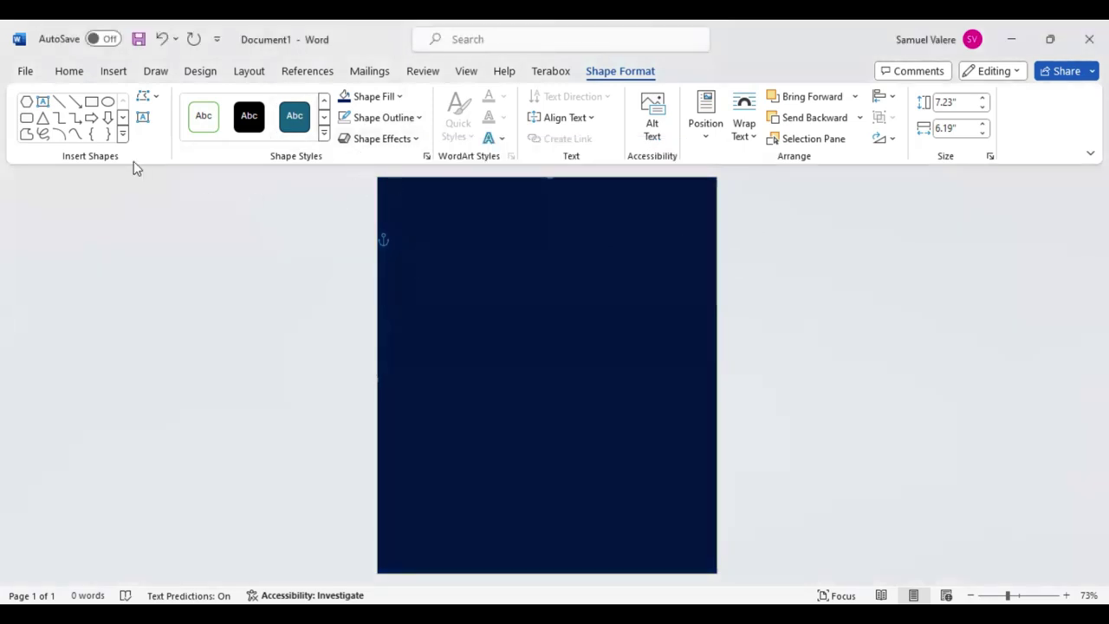
# Draw a hexagon over the navy page, stretched taller and wider to fill it
pyautogui.click(26, 103)
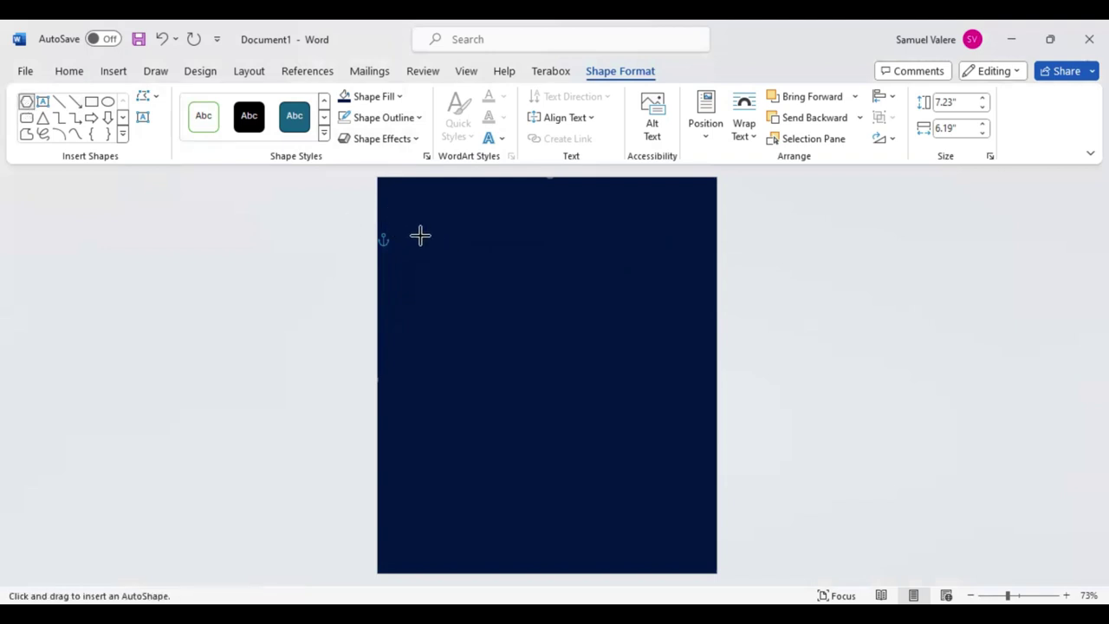
pyautogui.moveTo(420, 231); pyautogui.dragTo(710, 562)
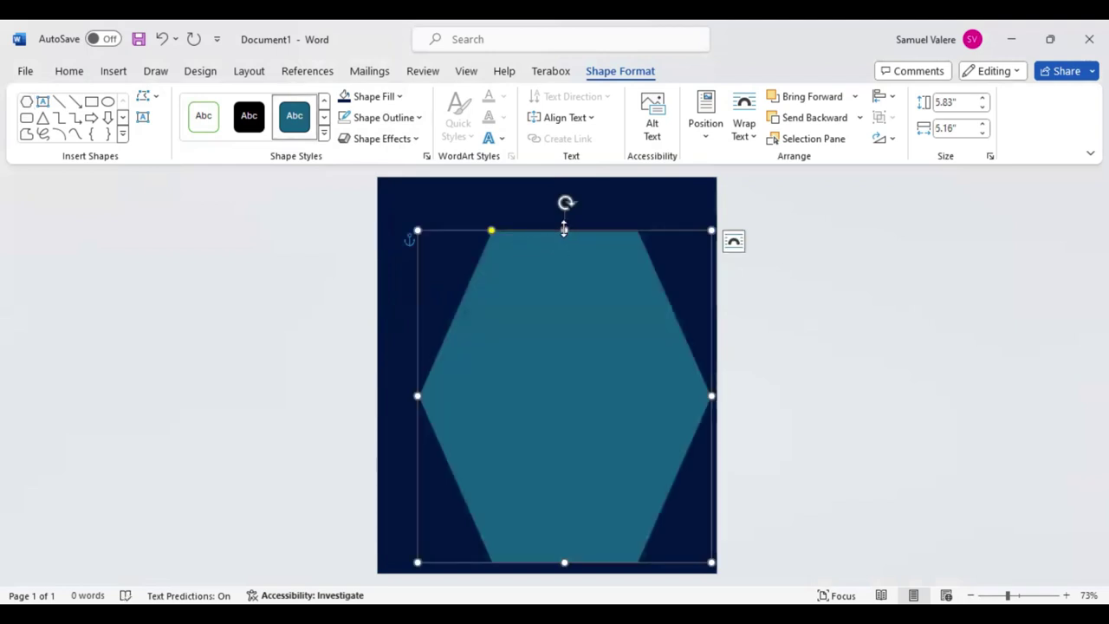
pyautogui.moveTo(564, 230); pyautogui.dragTo(558, 192)
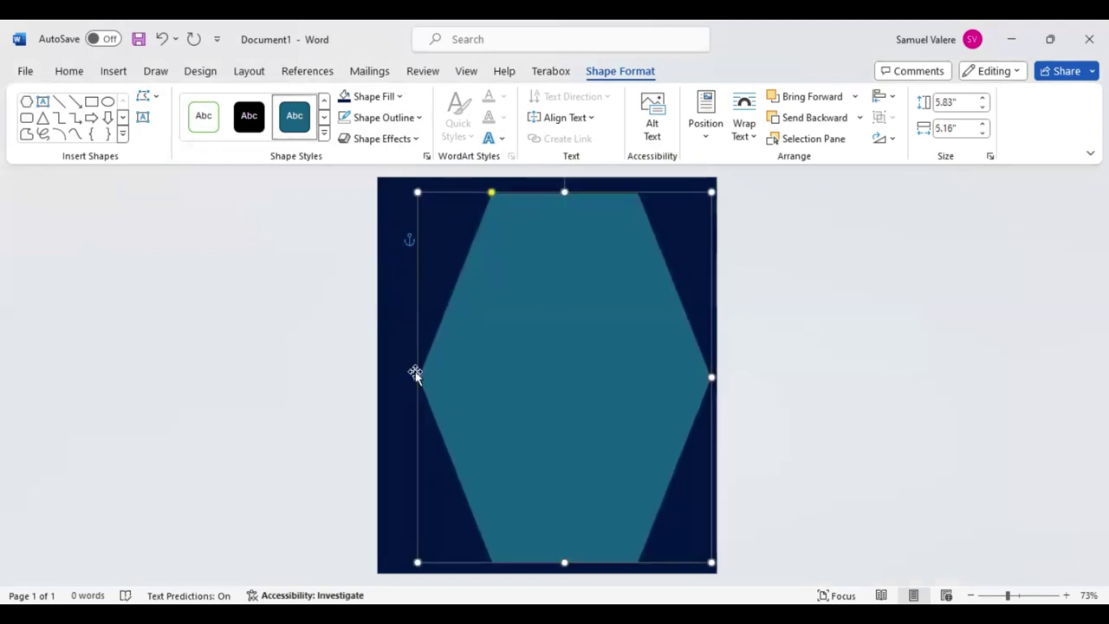
pyautogui.moveTo(418, 377); pyautogui.dragTo(386, 375)
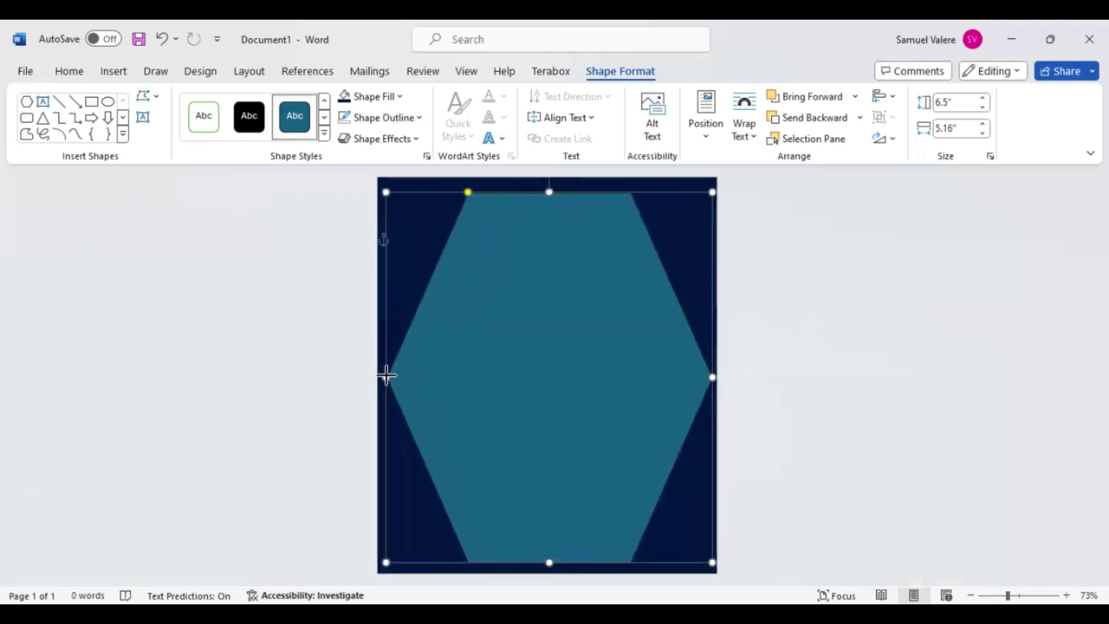
pyautogui.moveTo(490, 372); pyautogui.dragTo(480, 367)
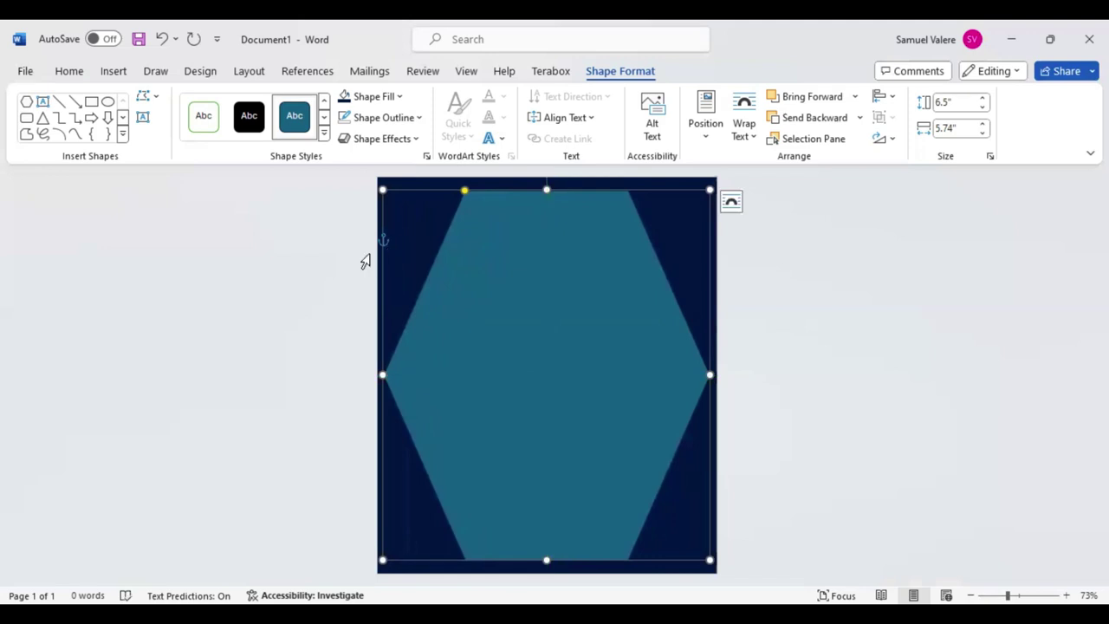
# Give the hexagon a 4½ pt orange outline, shrink it to 6.08" × 5.49" and centre it
pyautogui.click(402, 97)
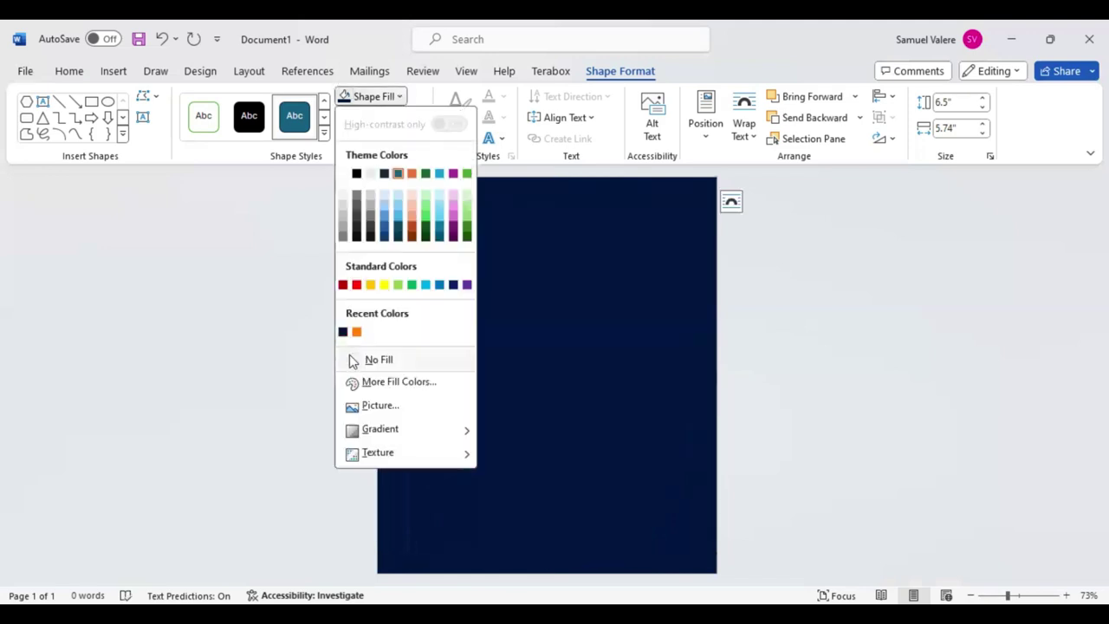
pyautogui.press('Escape')
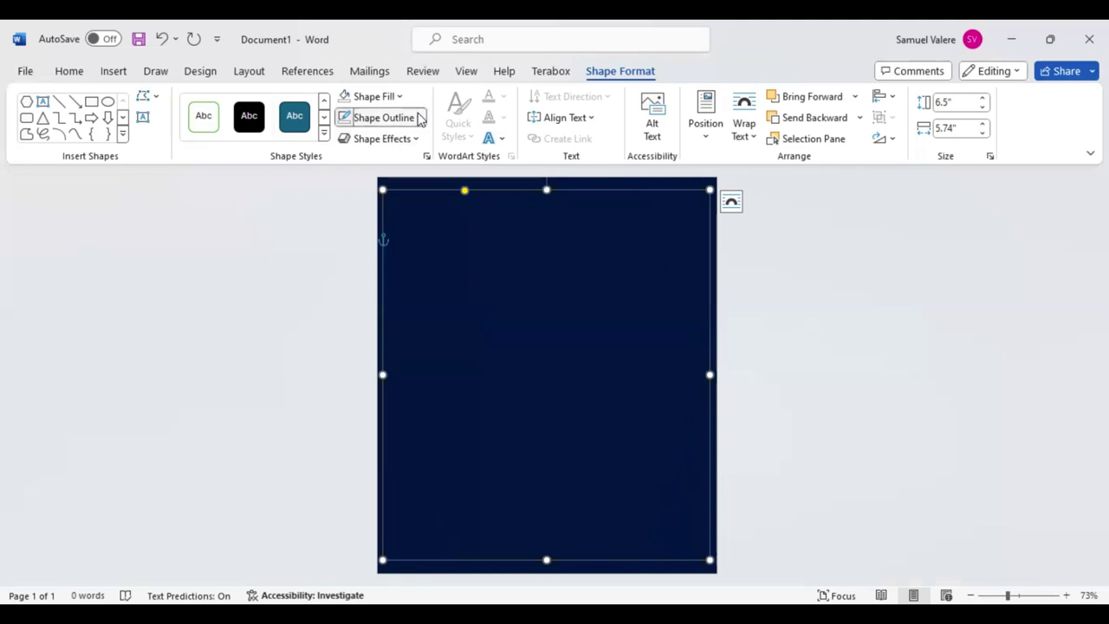
pyautogui.click(419, 118)
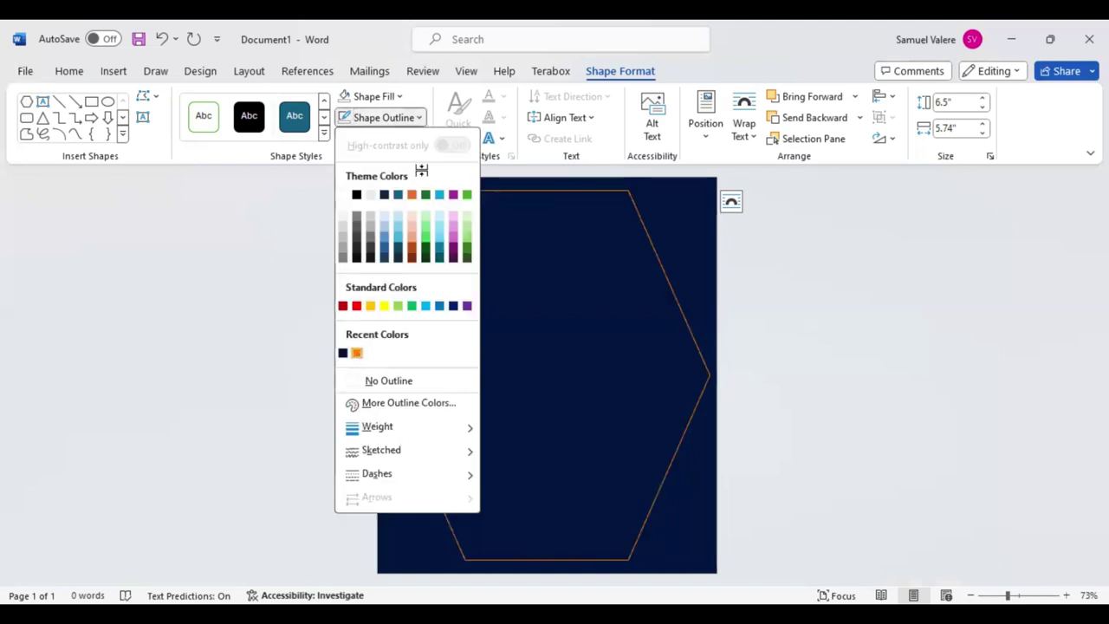
pyautogui.click(419, 119)
pyautogui.click(419, 118)
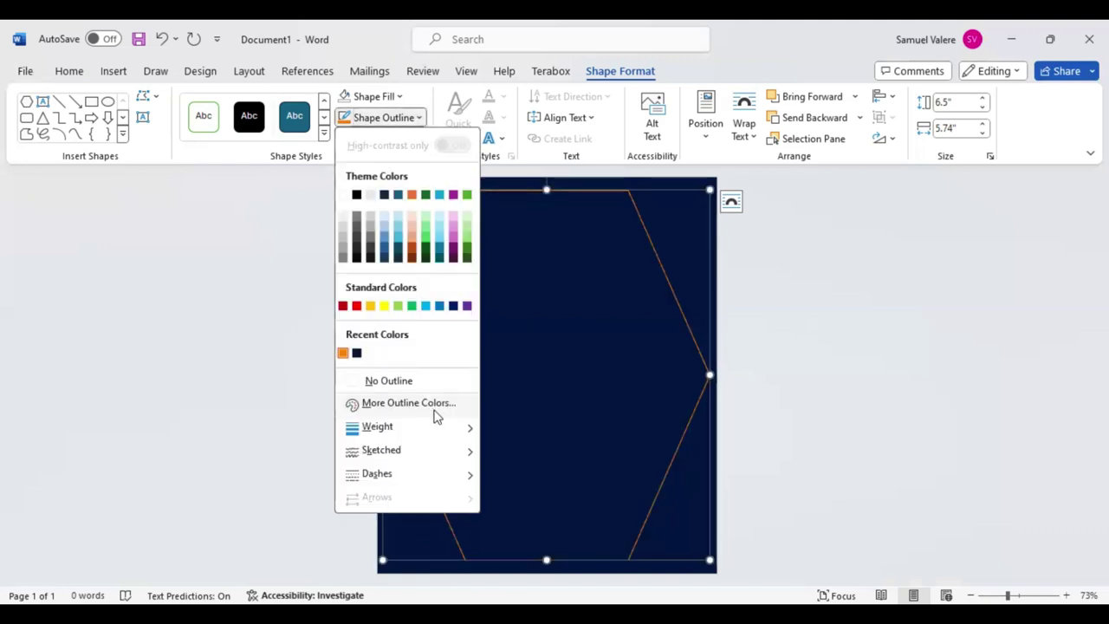
pyautogui.moveTo(408, 426)
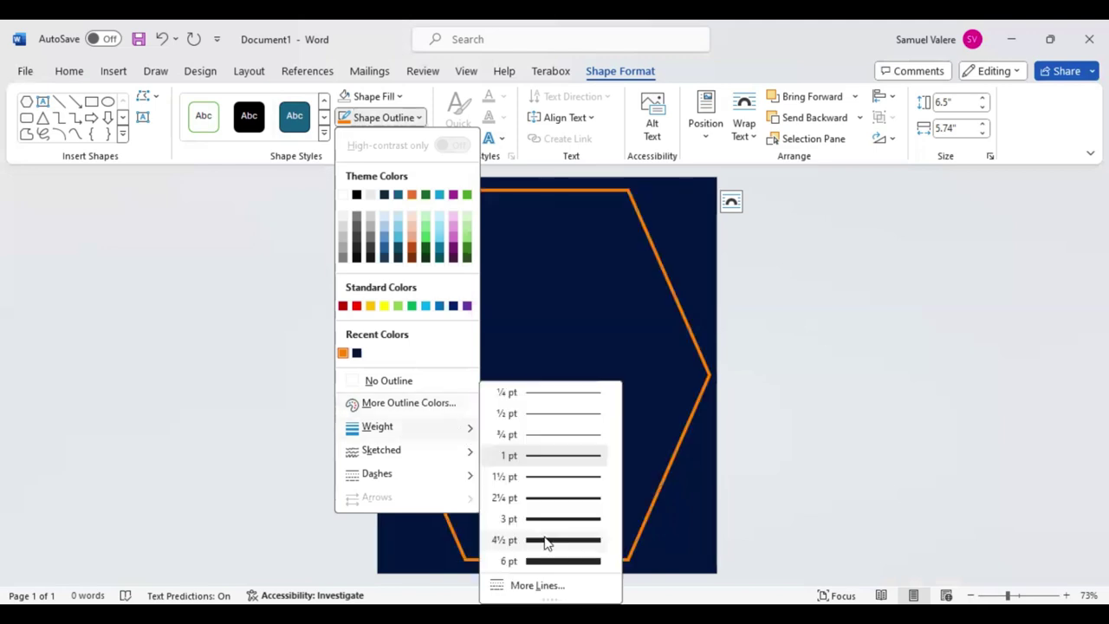
pyautogui.click(579, 538)
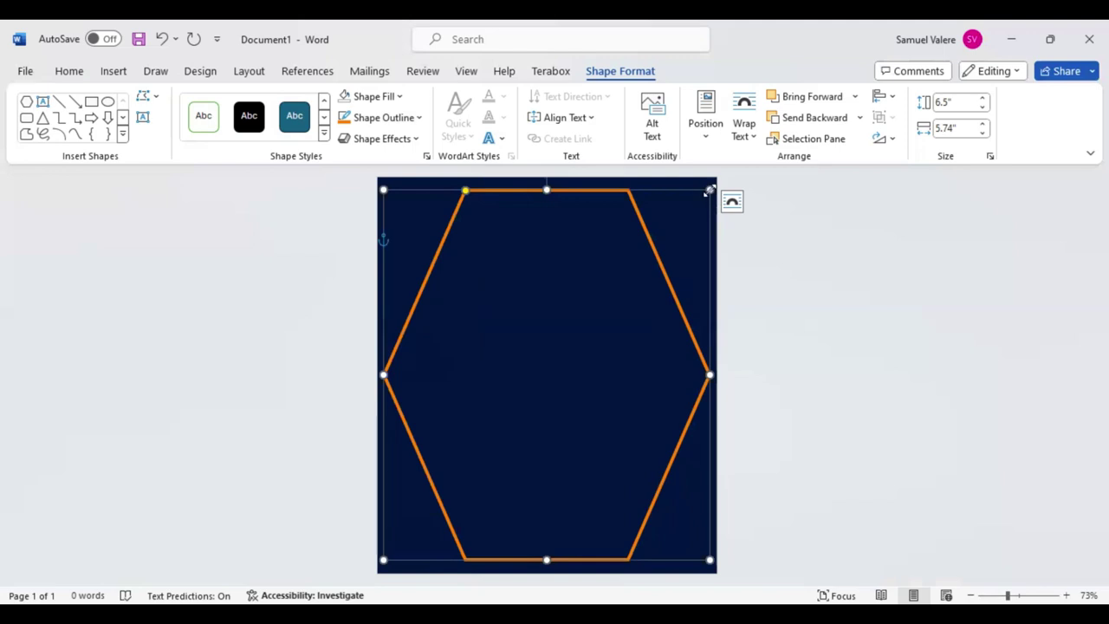
pyautogui.moveTo(708, 192); pyautogui.dragTo(696, 214)
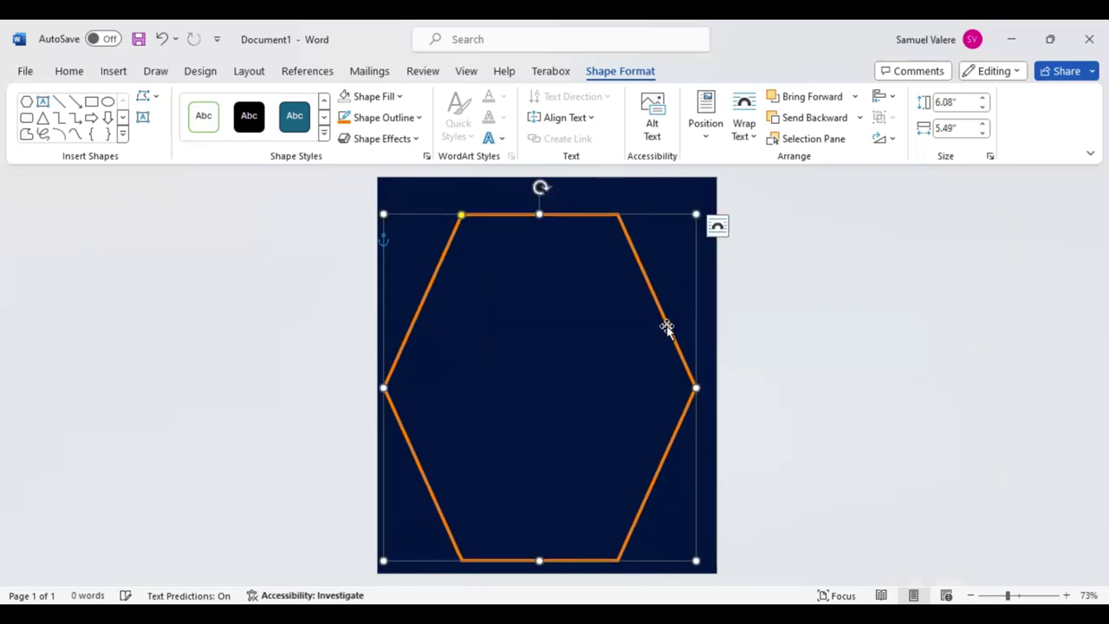
pyautogui.moveTo(666, 319); pyautogui.dragTo(680, 315)
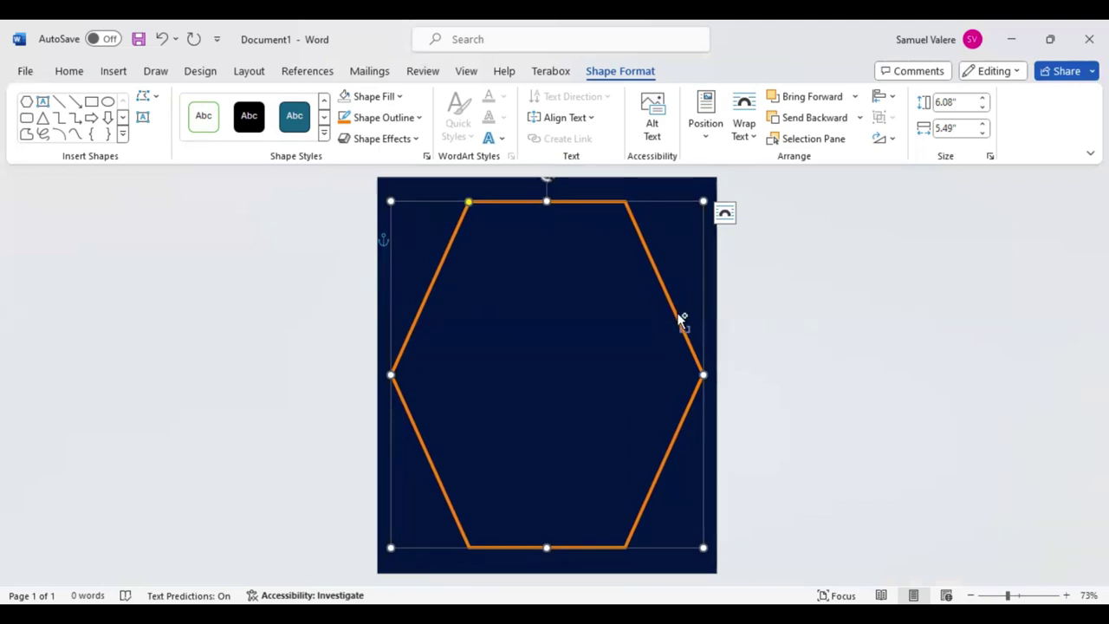
# Duplicate the hexagon and rotate the copy about 20° so both overlap
pyautogui.hotkey('ctrl', 'd')
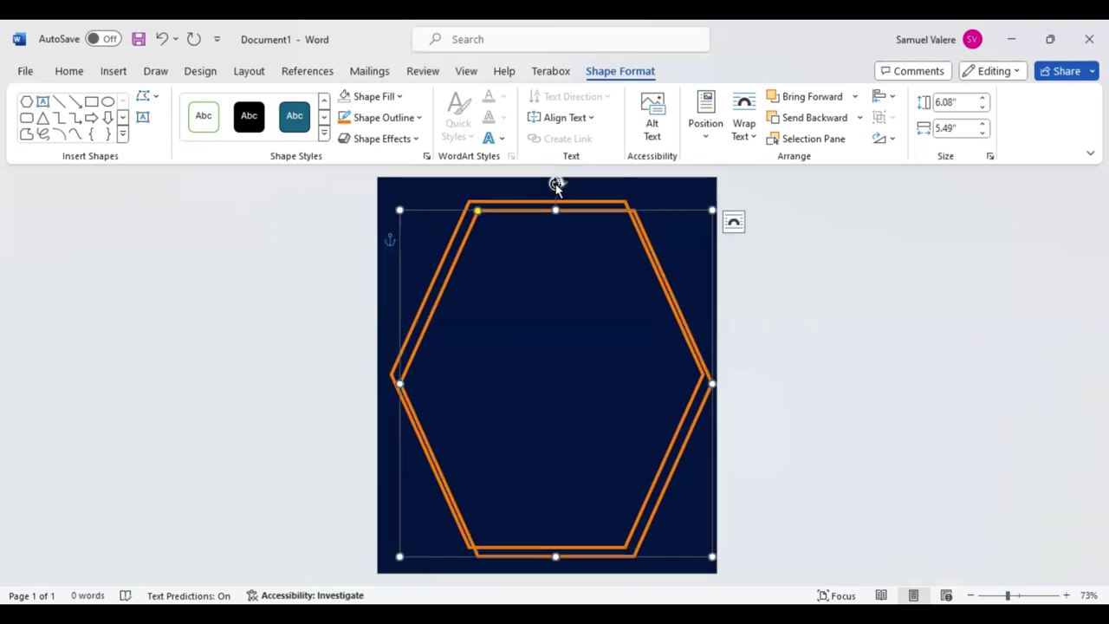
pyautogui.moveTo(555, 184); pyautogui.dragTo(493, 199)
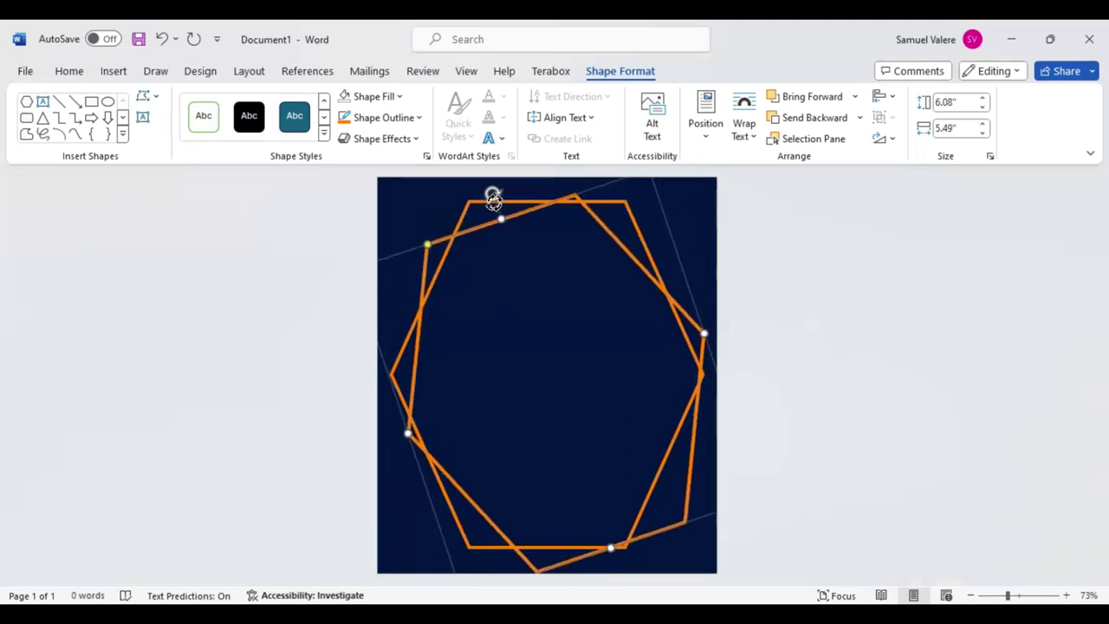
pyautogui.moveTo(493, 199)
pyautogui.mouseDown()
pyautogui.moveTo(482, 196)
pyautogui.moveTo(494, 199)
pyautogui.mouseUp()
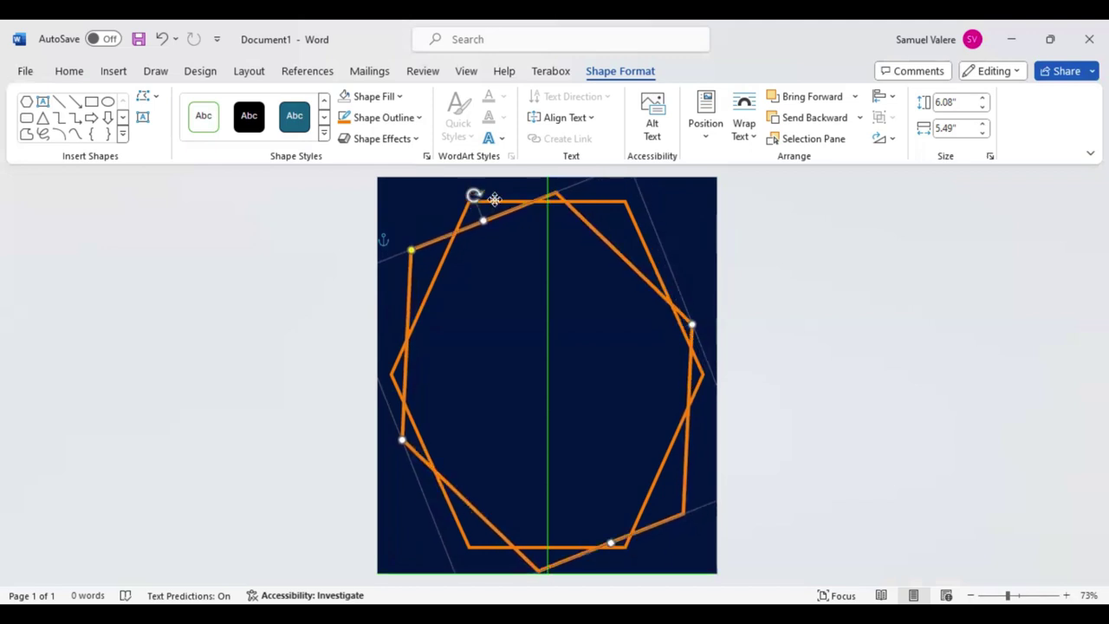
pyautogui.moveTo(494, 200); pyautogui.dragTo(488, 199)
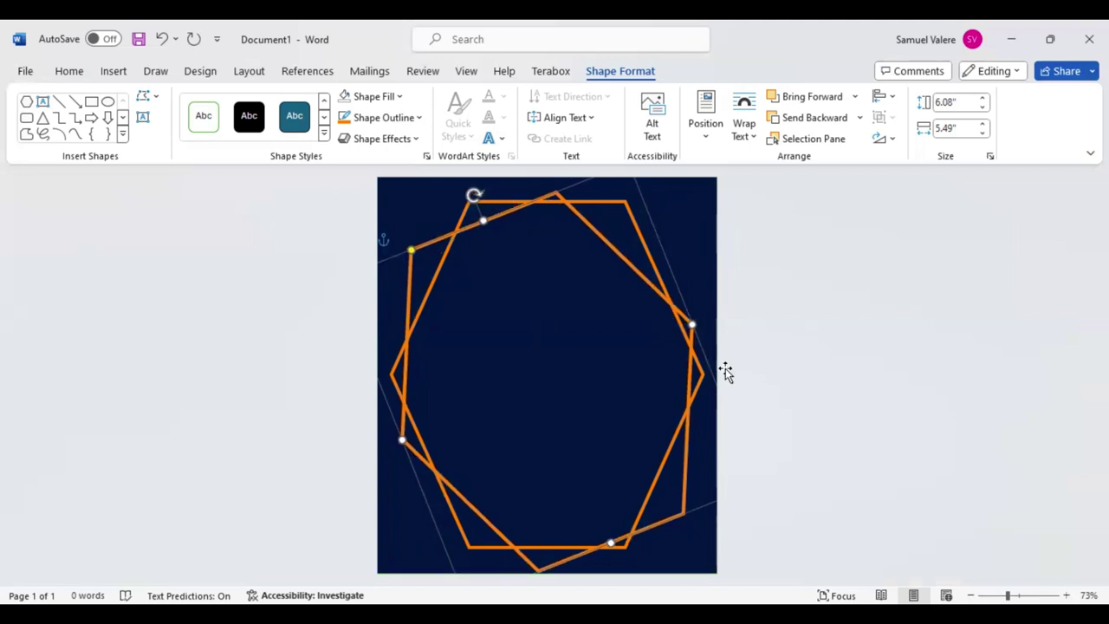
# Draw a text box near the top inside the hexagons reading 'Together with their families'
pyautogui.click(780, 357)
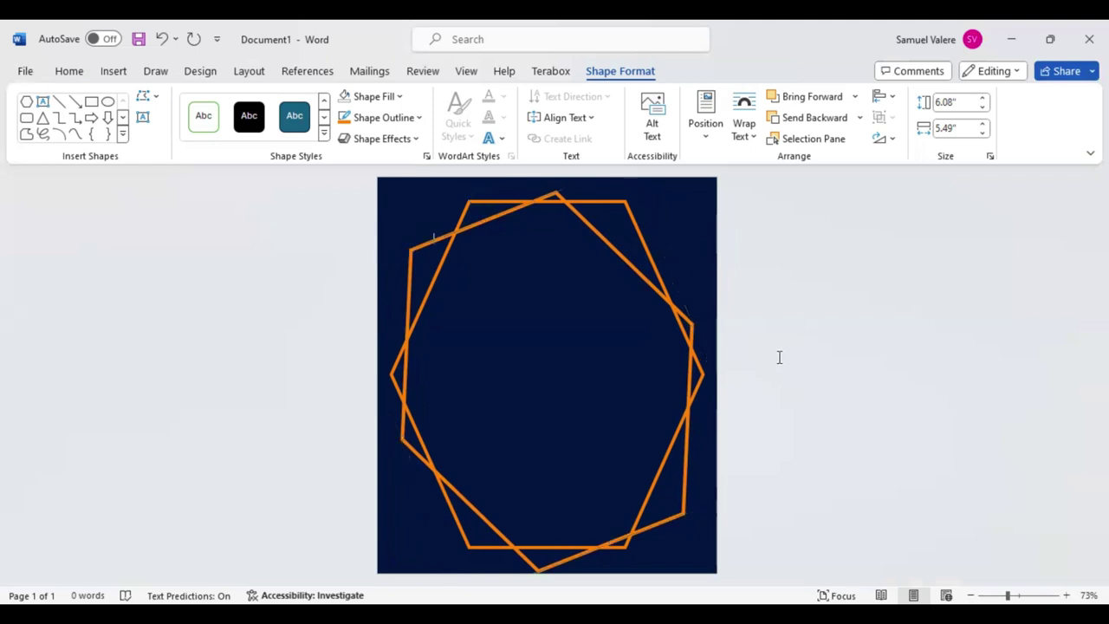
pyautogui.click(108, 72)
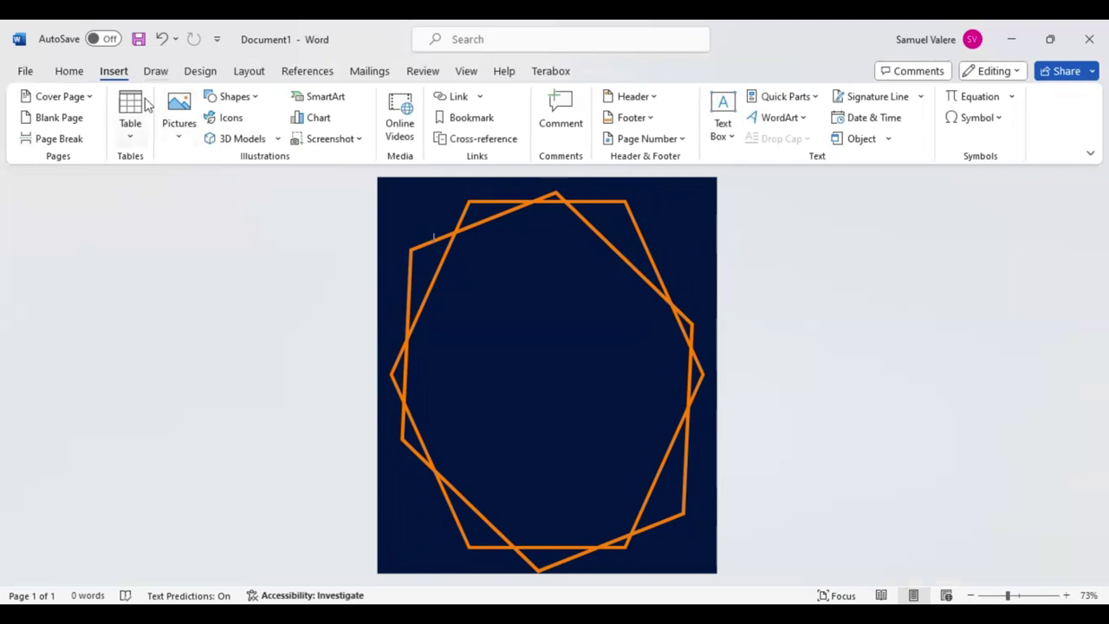
pyautogui.click(251, 97)
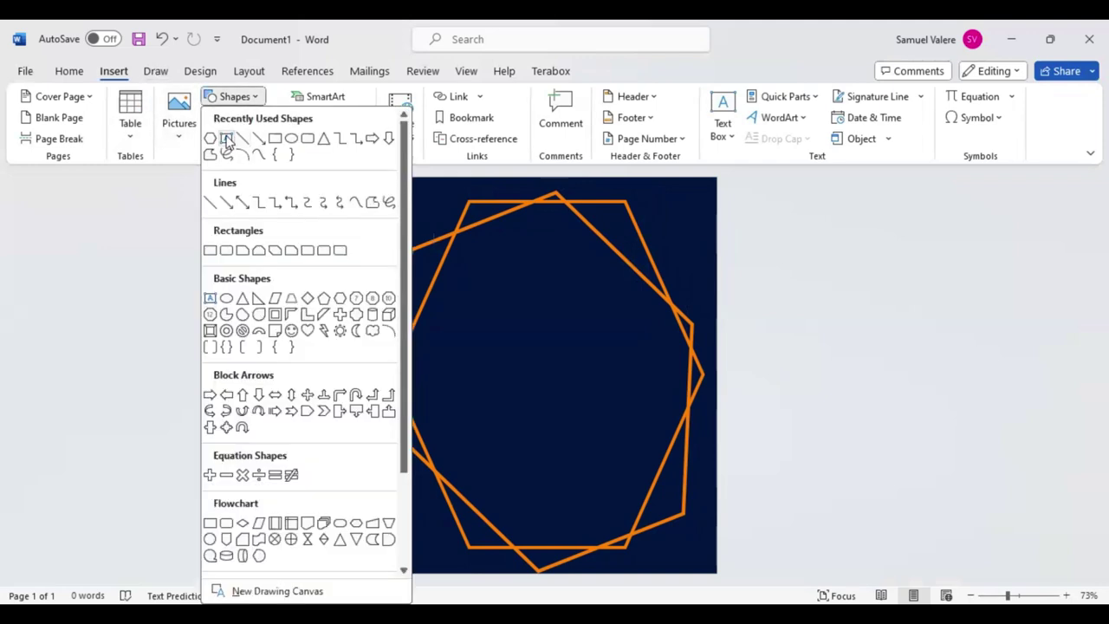
pyautogui.click(225, 139)
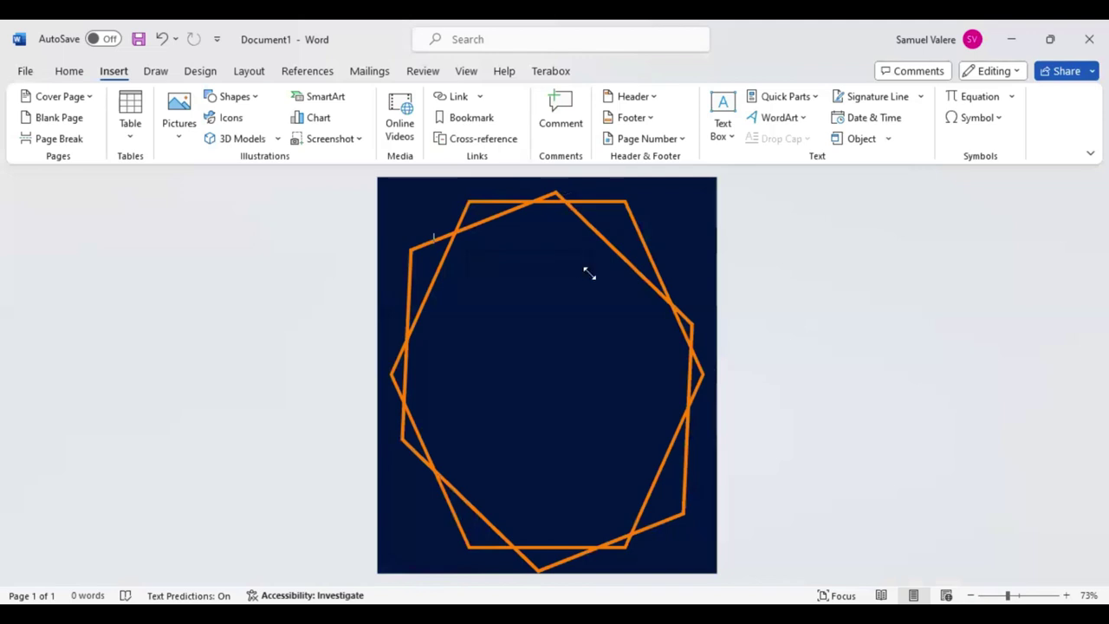
pyautogui.moveTo(465, 251); pyautogui.dragTo(590, 273)
pyautogui.write('To')
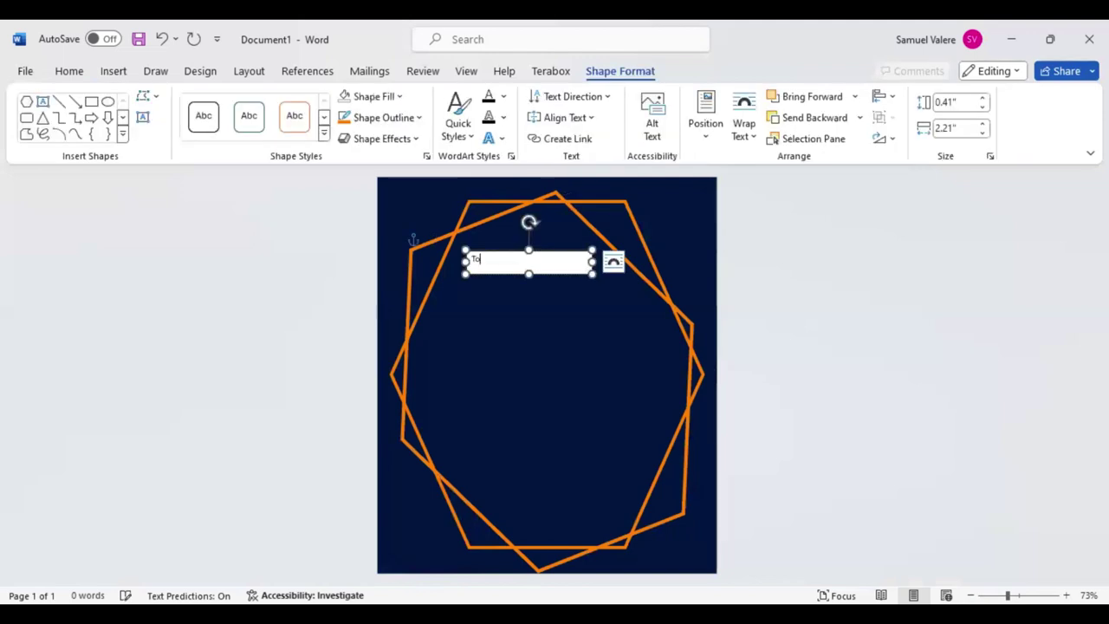
pyautogui.write('gether with their family')
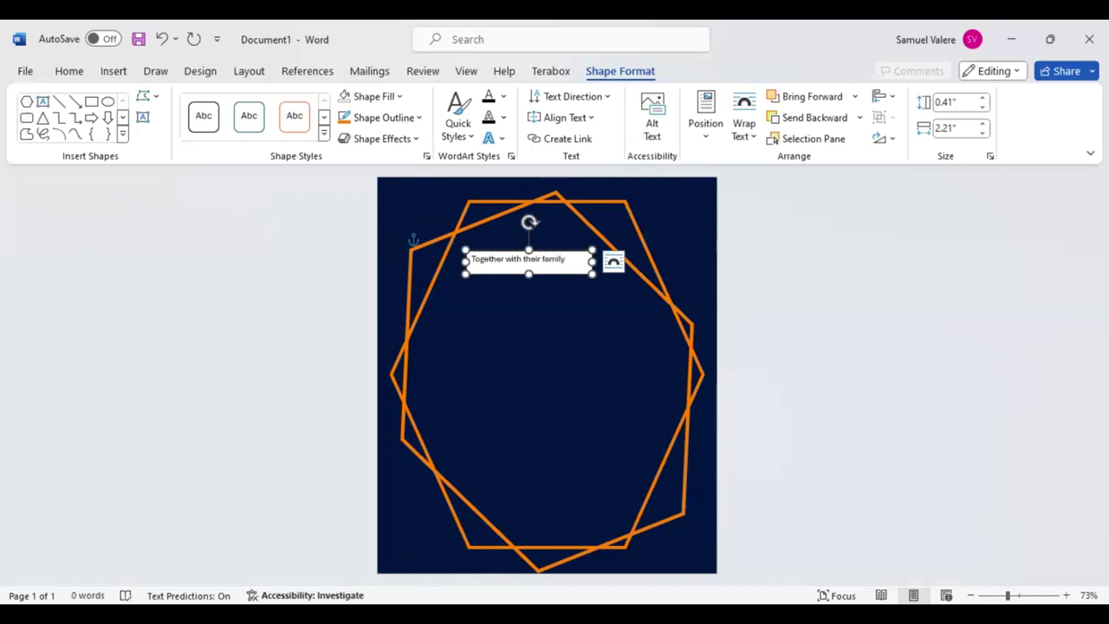
pyautogui.press('BackSpace')
pyautogui.write('ies')
# Remove the text box's outline and fill so the navy page shows through
pyautogui.tripleClick(509, 260)
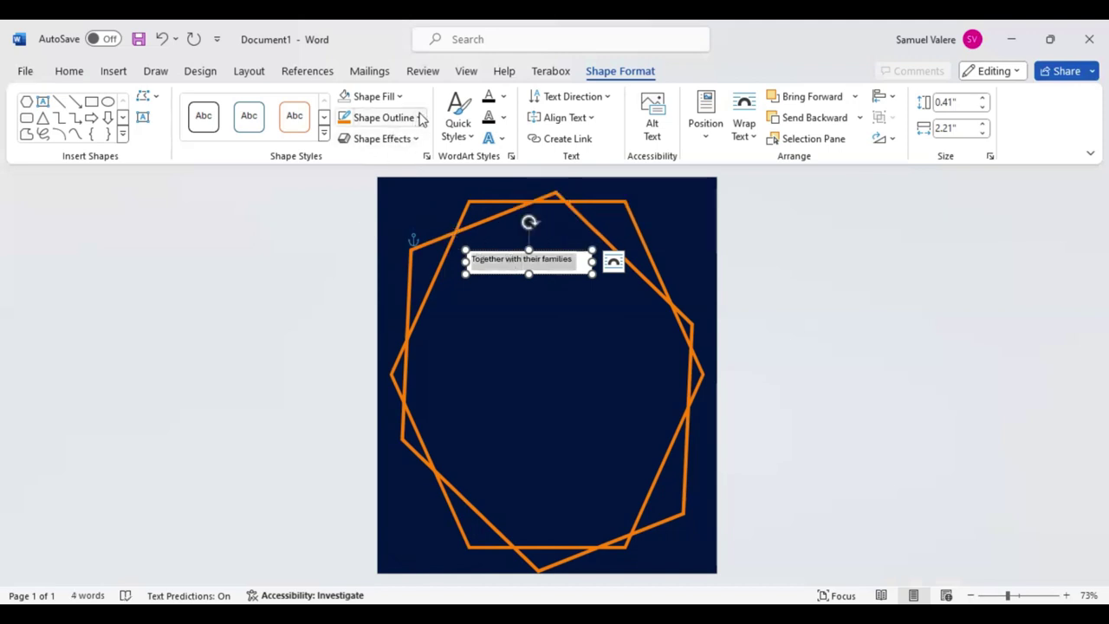
pyautogui.click(382, 117)
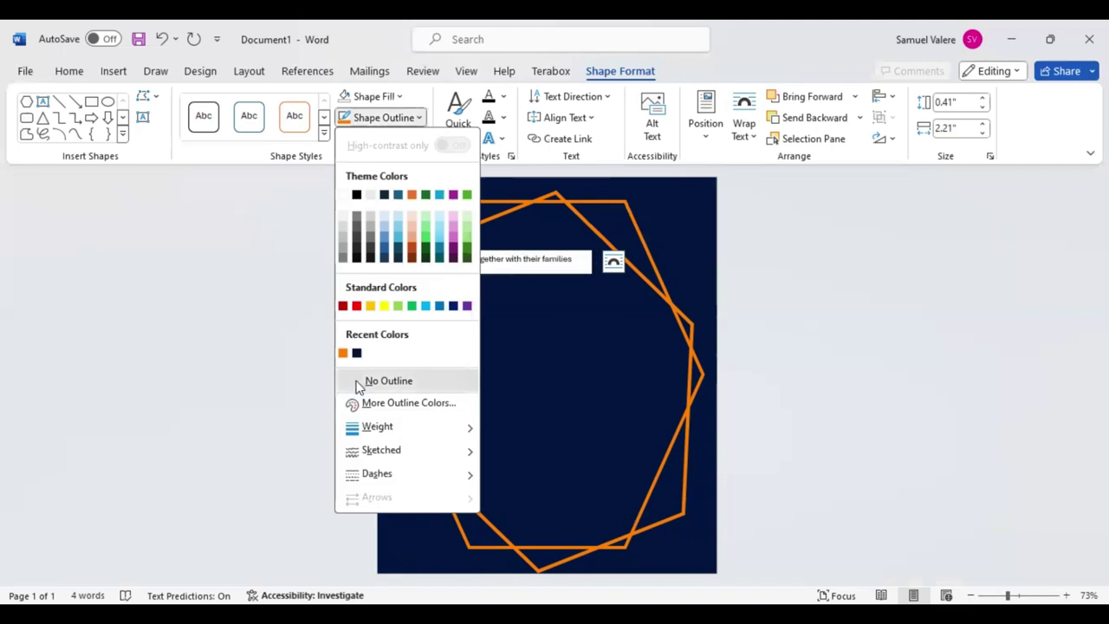
pyautogui.click(386, 381)
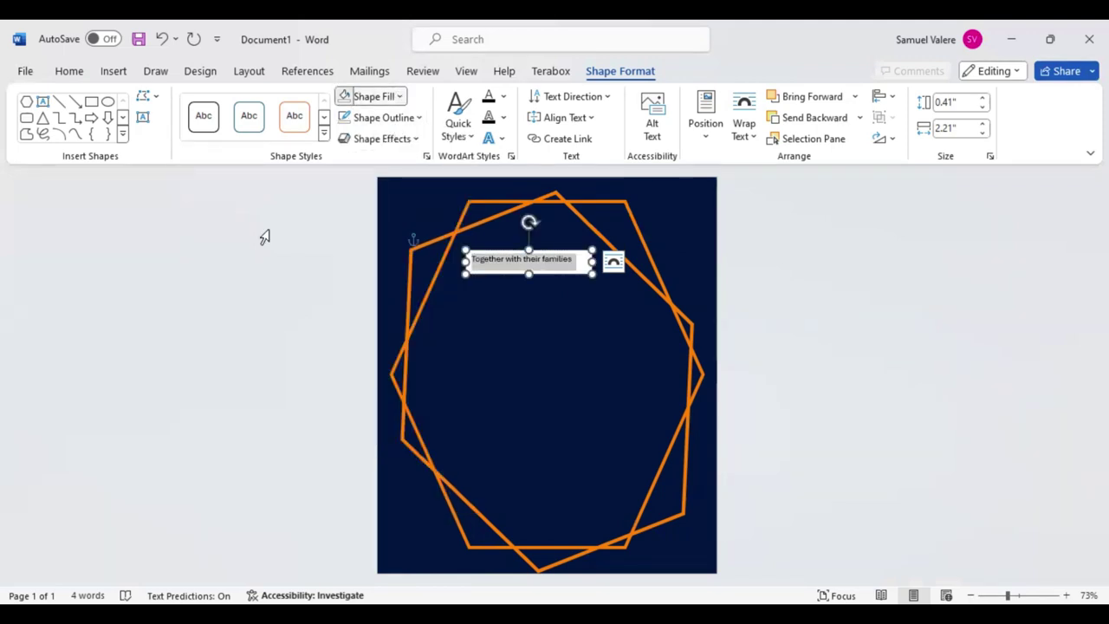
pyautogui.click(70, 71)
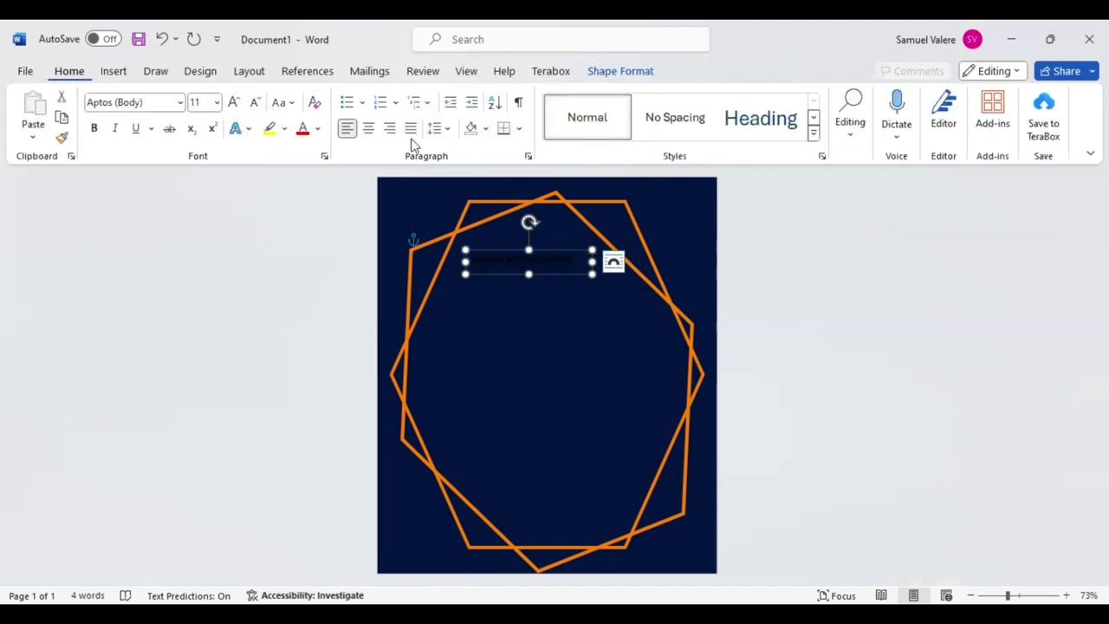
# Centre the text, set it to Baskerville Old Face, and make it uppercase
pyautogui.click(368, 128)
pyautogui.click(158, 103)
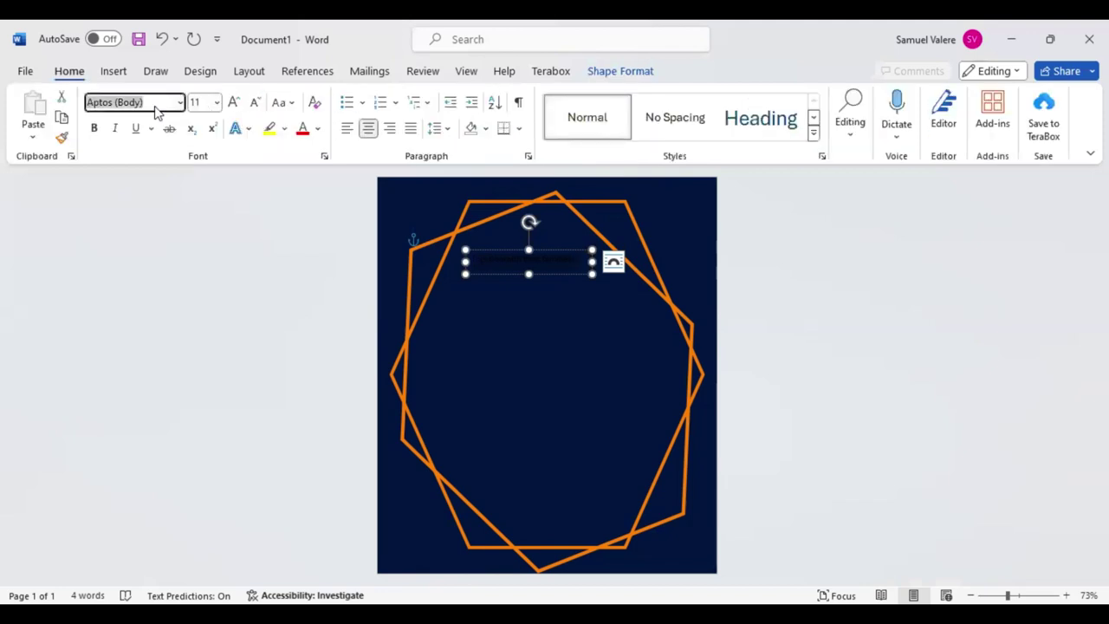
pyautogui.write('Baskerville Old Face')
pyautogui.press('Return')
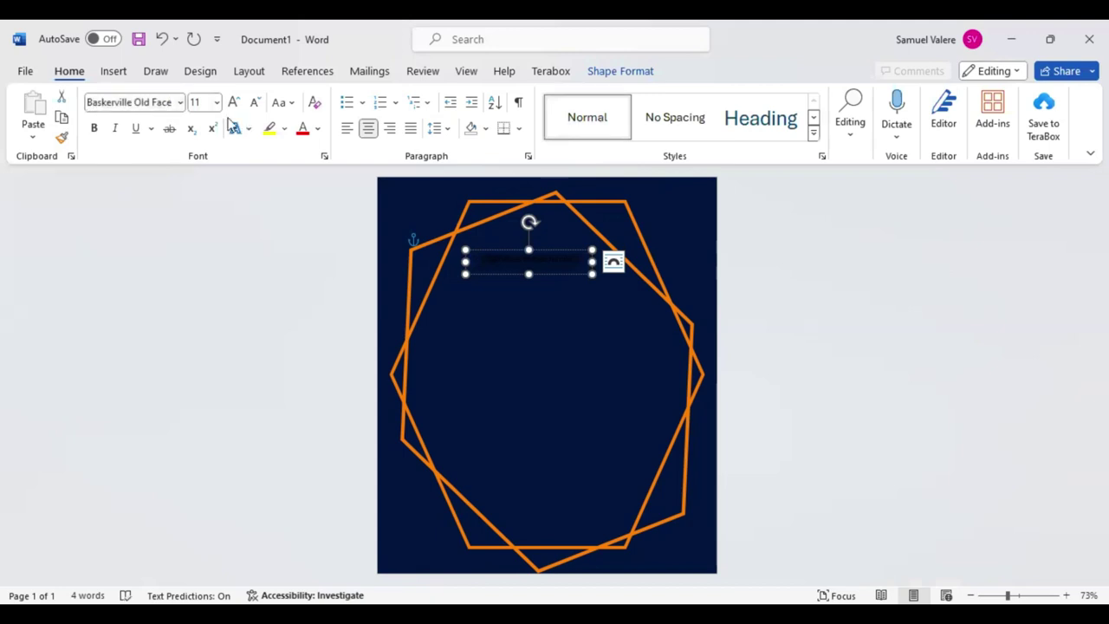
pyautogui.click(293, 106)
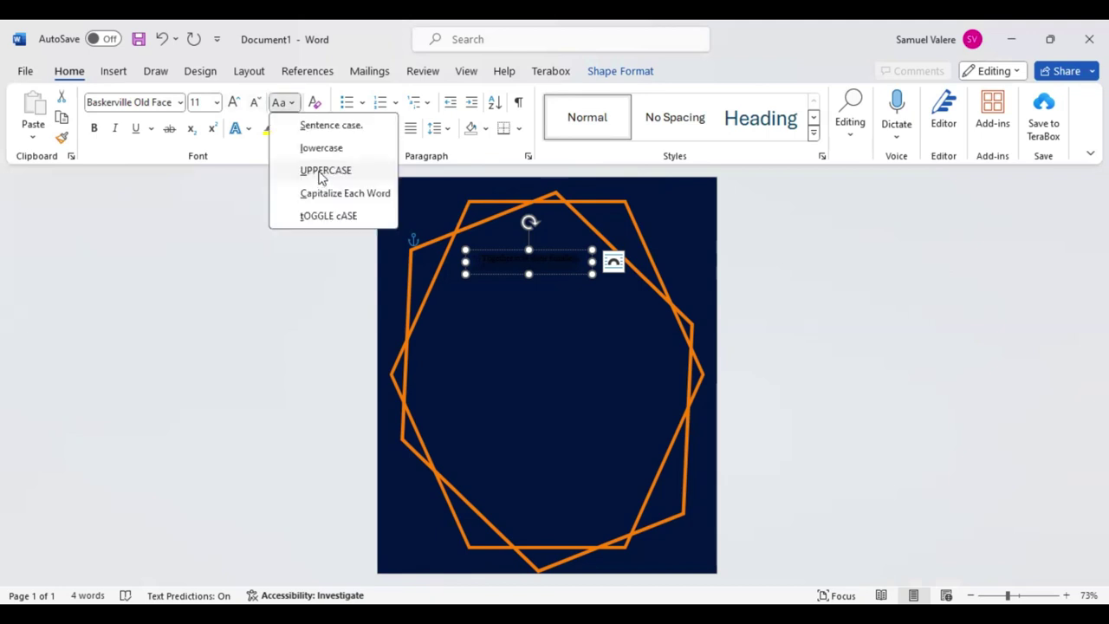
pyautogui.click(304, 168)
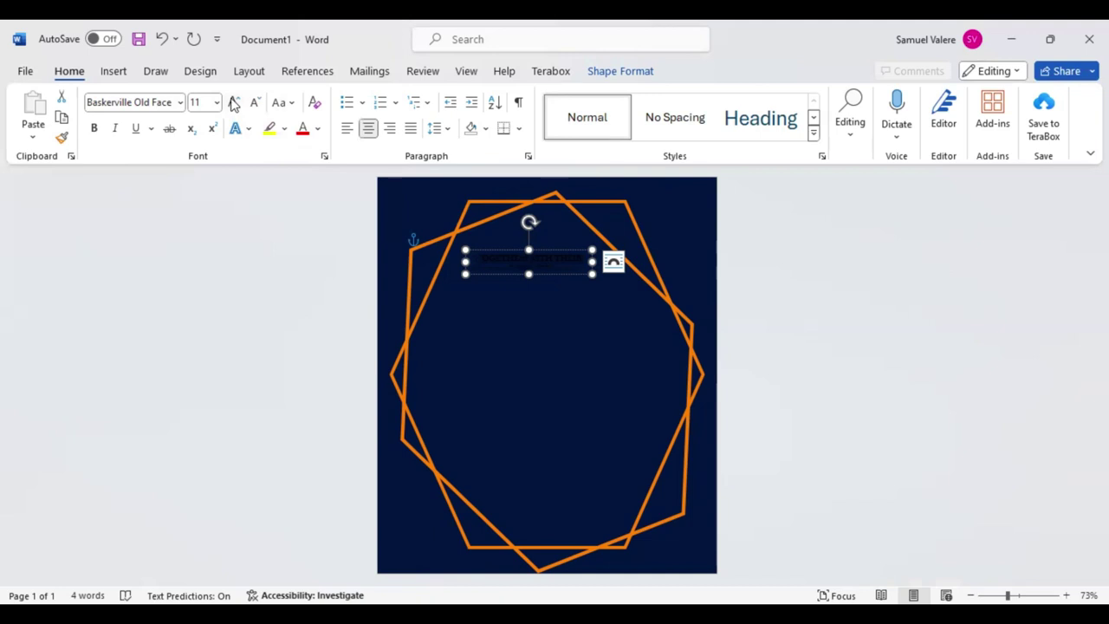
# Enlarge the text to 12 pt, centre the box on the page, and colour it orange
pyautogui.click(233, 103)
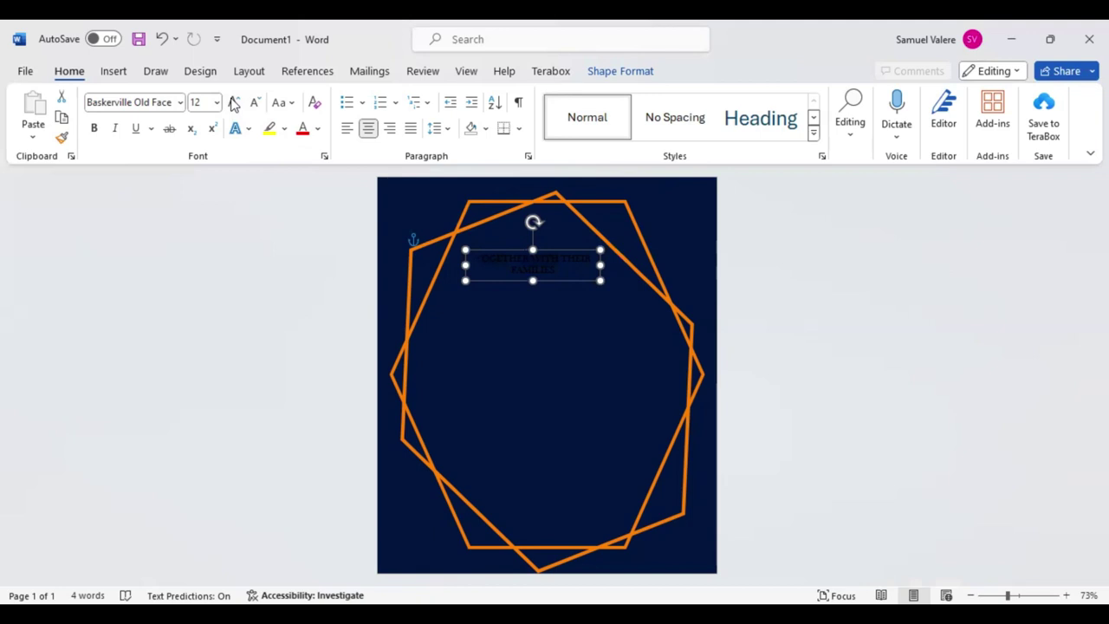
pyautogui.press('Right')
pyautogui.press('Right')
pyautogui.press('Right')
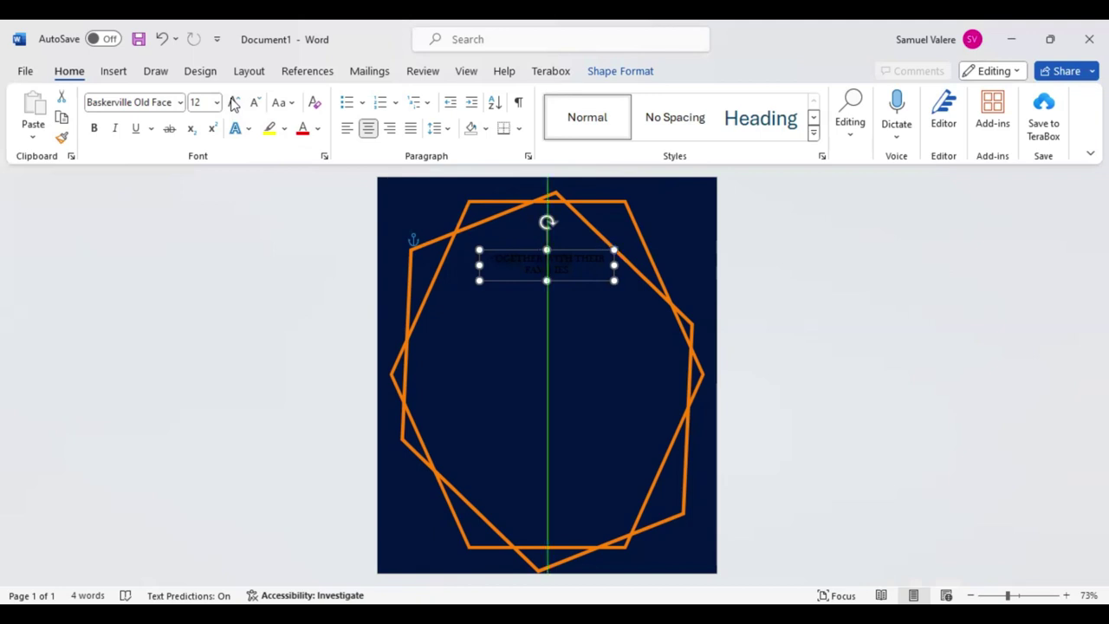
pyautogui.click(319, 128)
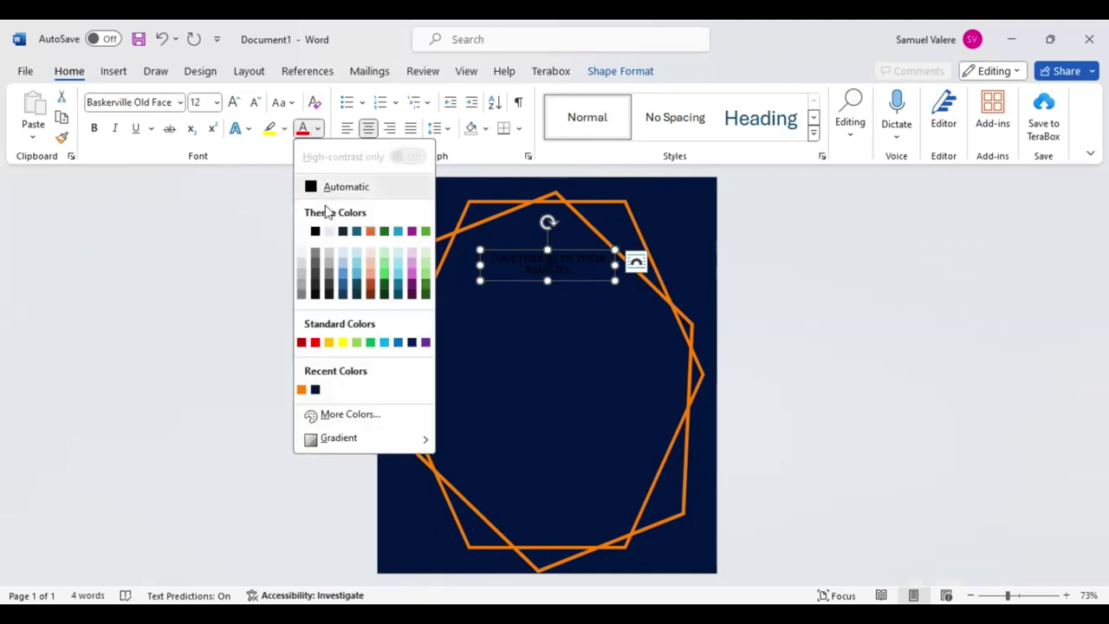
pyautogui.click(300, 389)
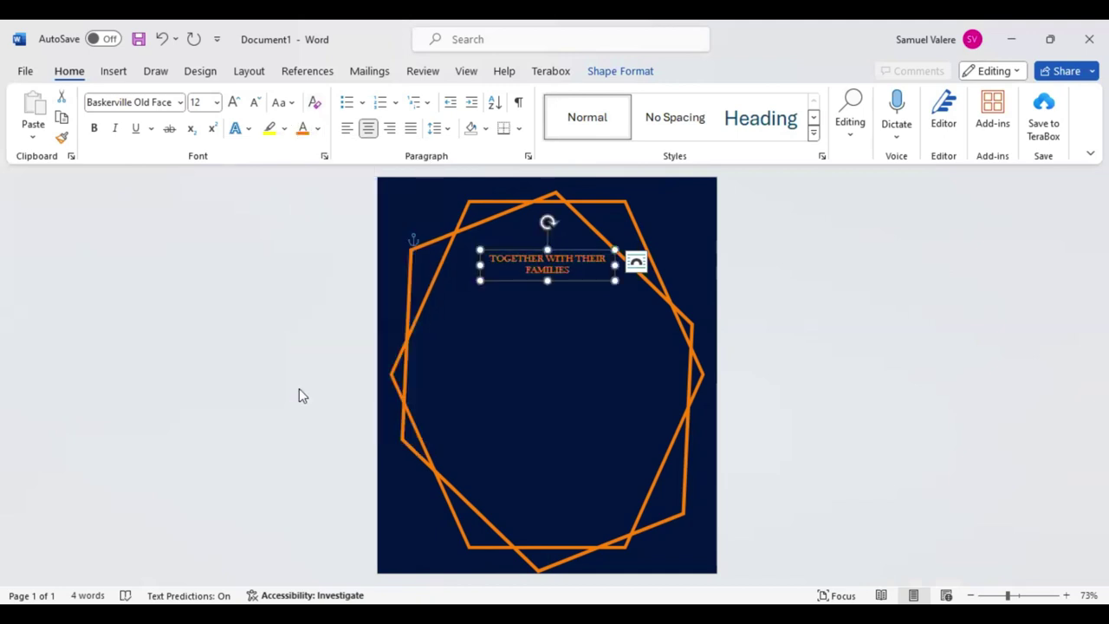
# Copy the families text box below the original and replace its text with 'Bride'
pyautogui.moveTo(559, 267); pyautogui.dragTo(559, 309)
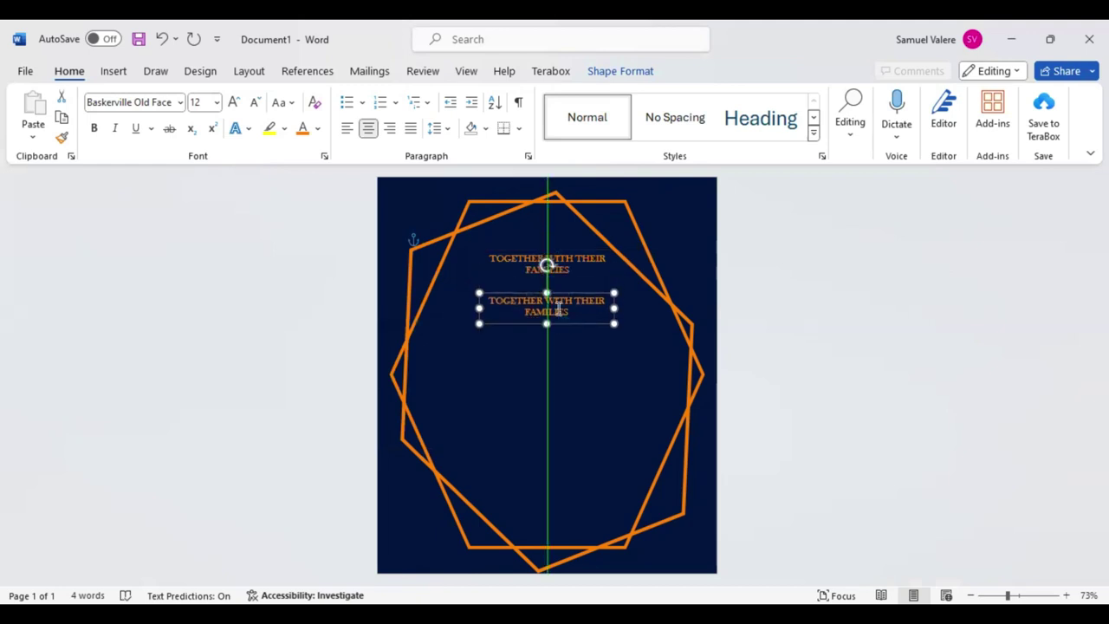
pyautogui.moveTo(559, 310); pyautogui.dragTo(559, 309)
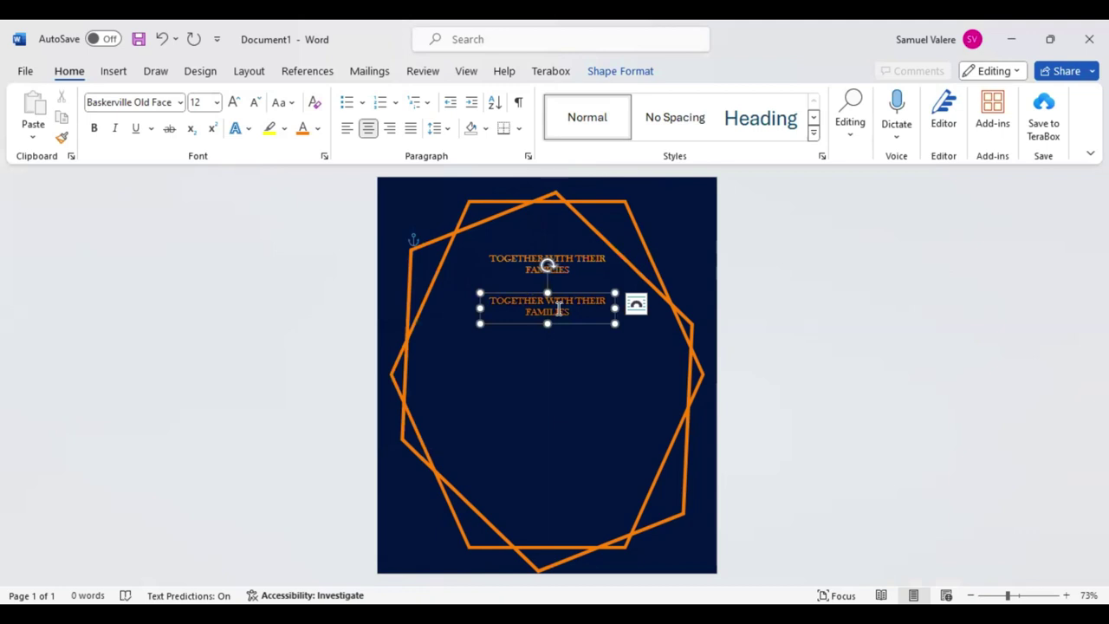
pyautogui.rightClick(559, 310)
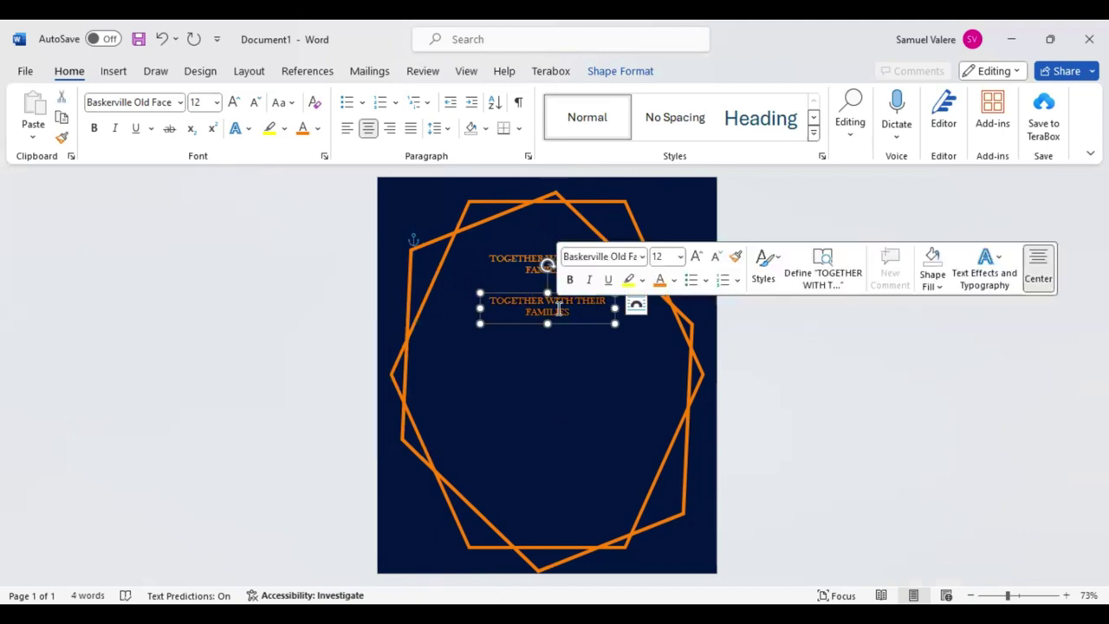
pyautogui.write('Be')
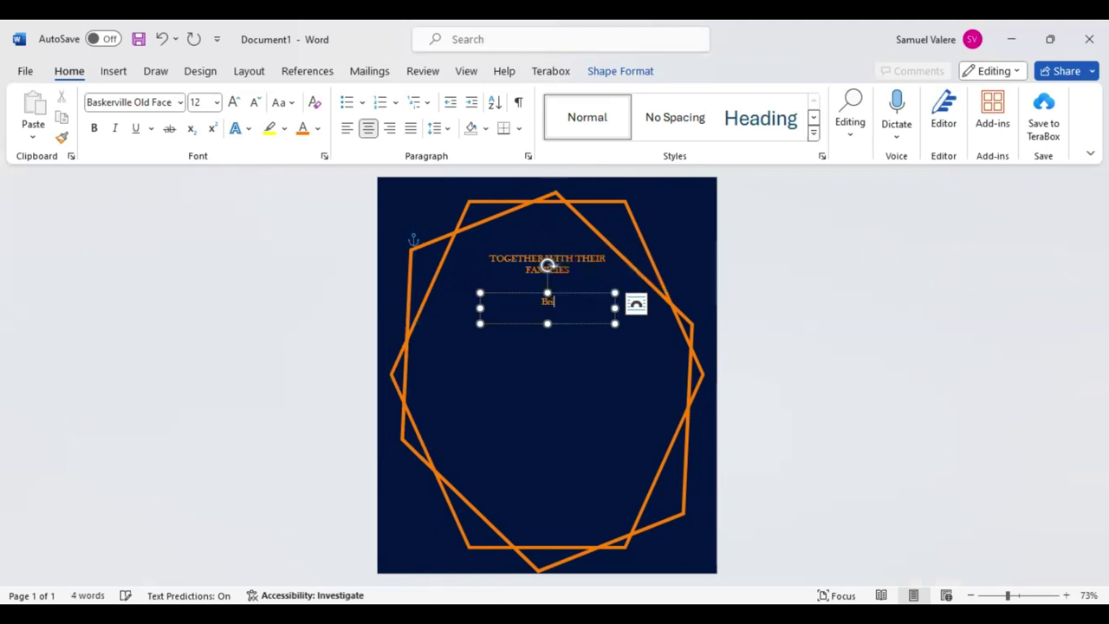
pyautogui.write('ide')
# Make the text uppercase BRIDE at 48 pt and nudge the box upward
pyautogui.click(293, 108)
pyautogui.click(317, 171)
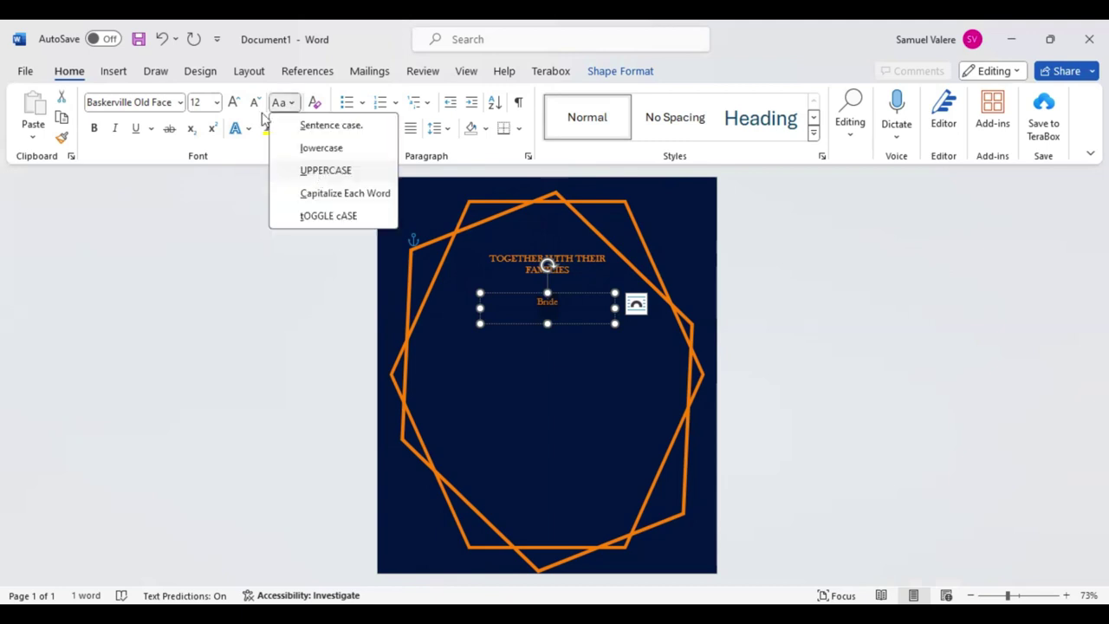
pyautogui.click(234, 104)
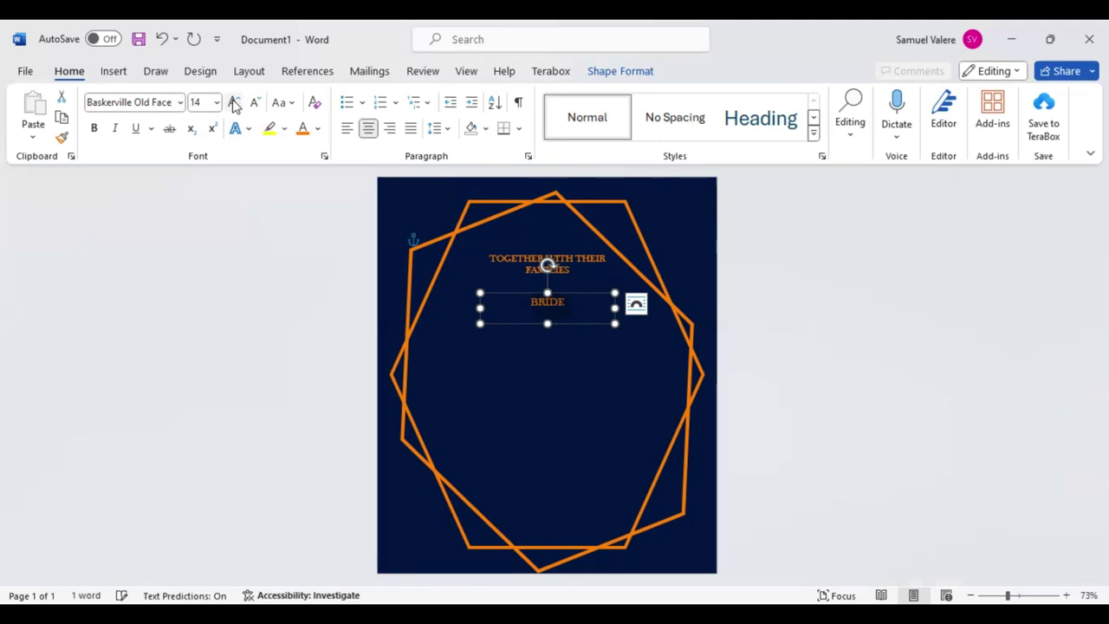
pyautogui.click(234, 104)
pyautogui.click(234, 104)
pyautogui.click(234, 104)
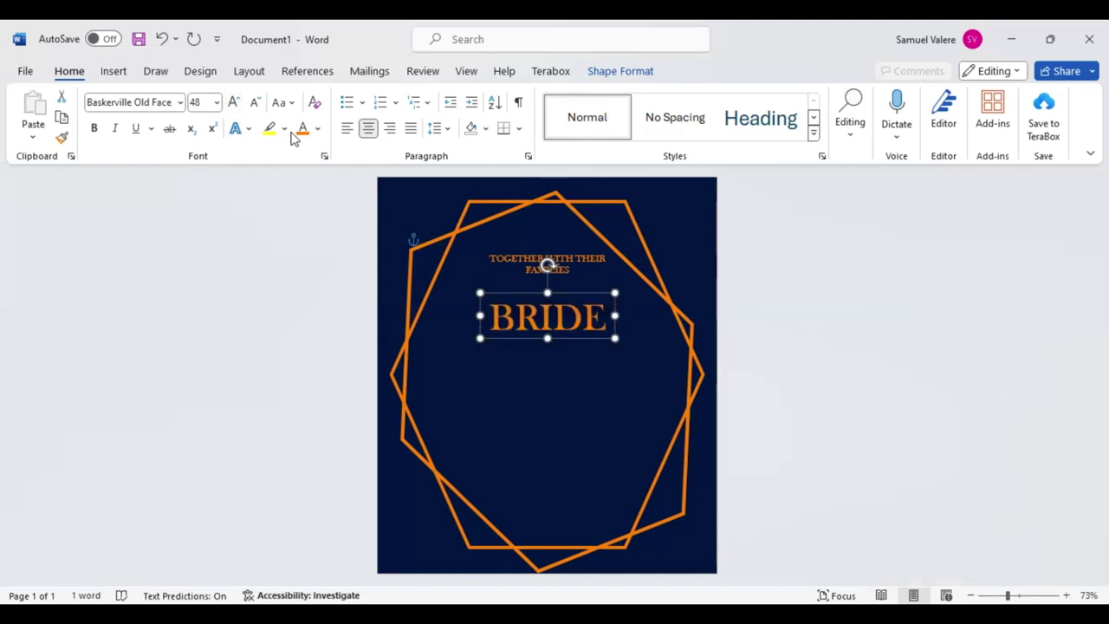
pyautogui.press('Up')
pyautogui.press('Up')
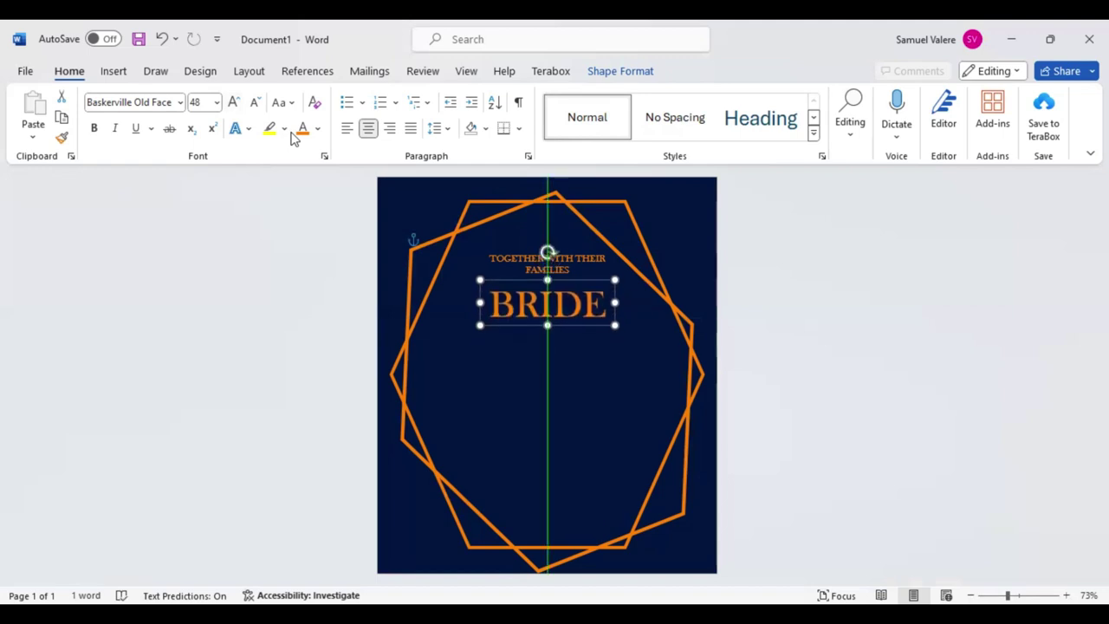
pyautogui.press('Up')
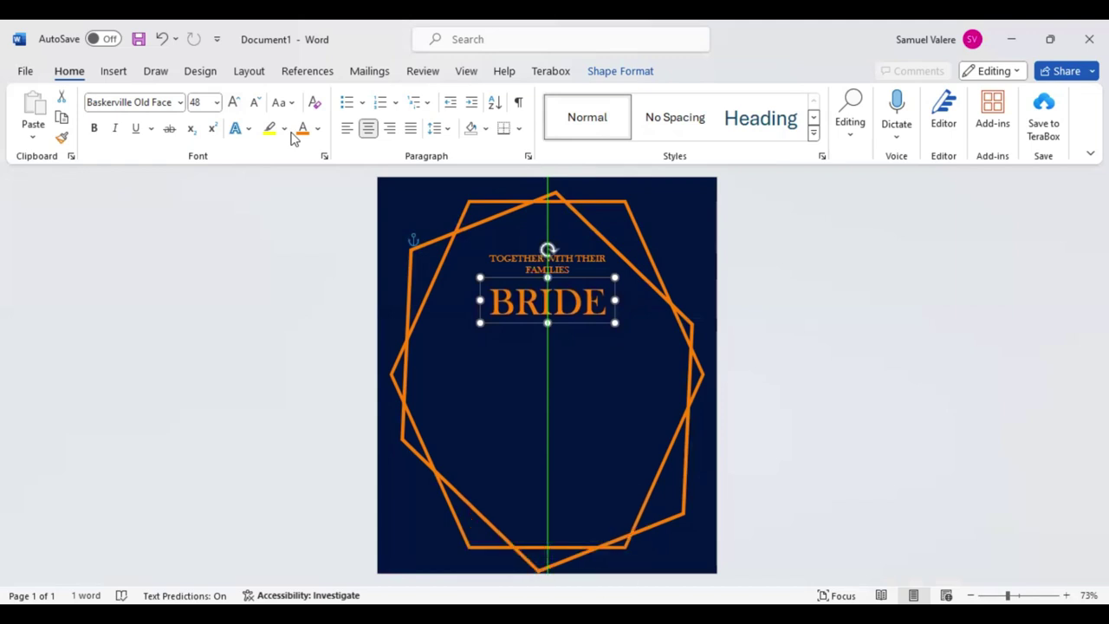
# Copy BRIDE below the first, then place a duplicate families line beneath the second BRIDE
pyautogui.moveTo(555, 323); pyautogui.dragTo(561, 375)
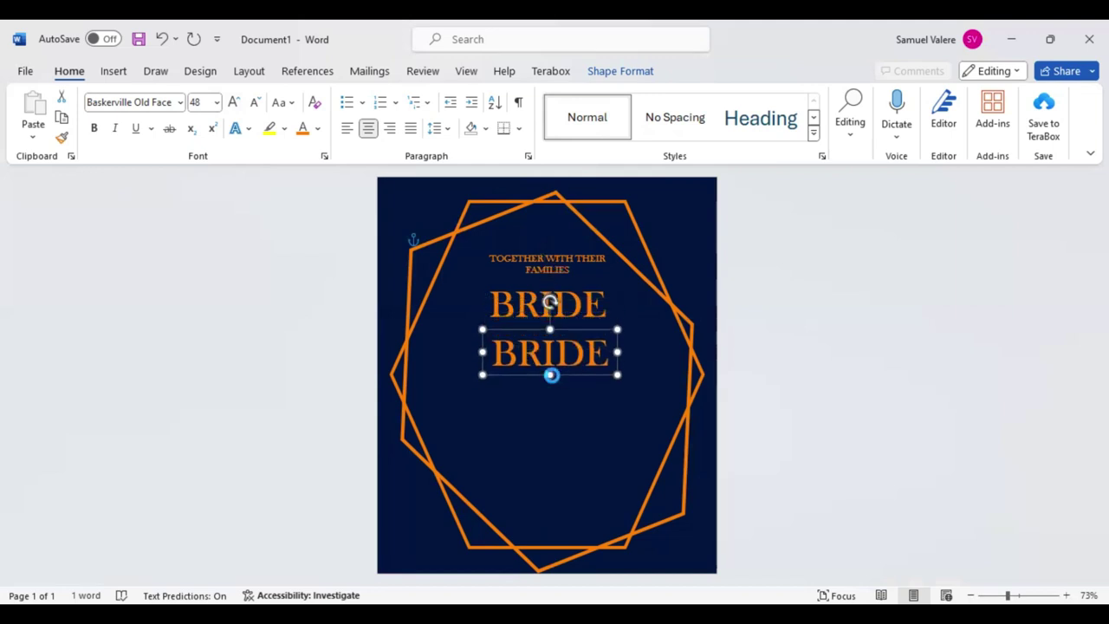
pyautogui.moveTo(554, 375); pyautogui.dragTo(553, 375)
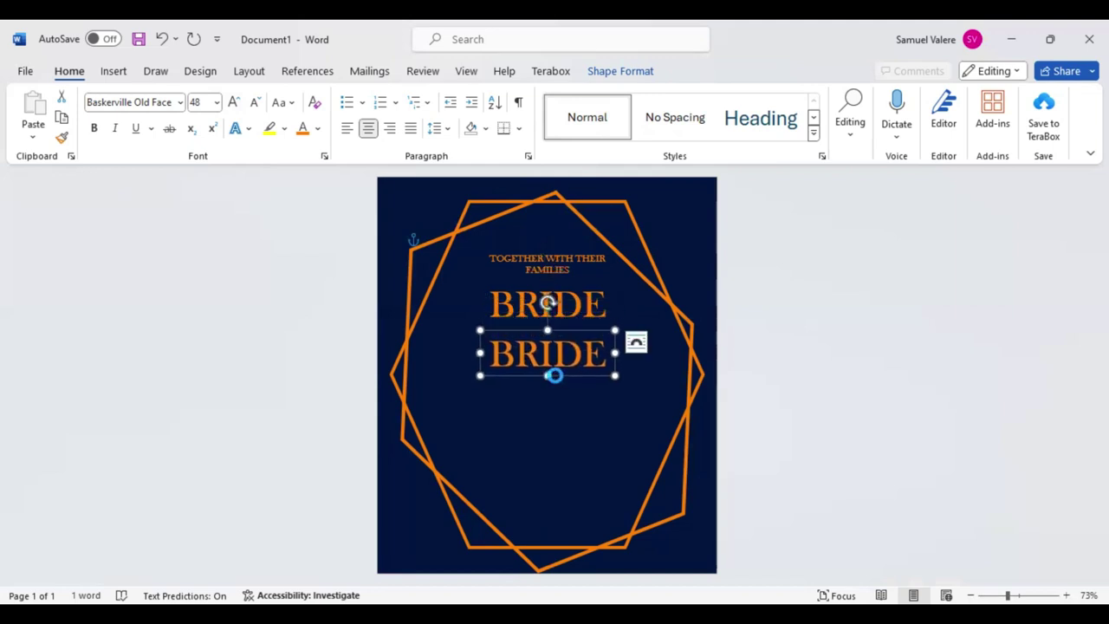
pyautogui.press('Tab')
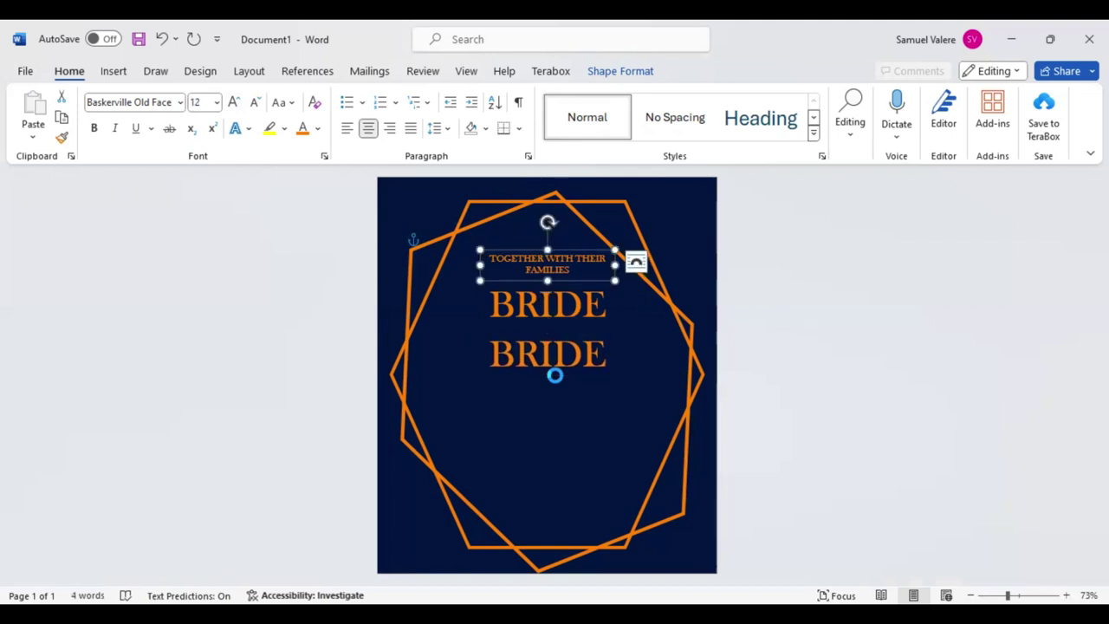
pyautogui.hotkey('ctrl', 'v')
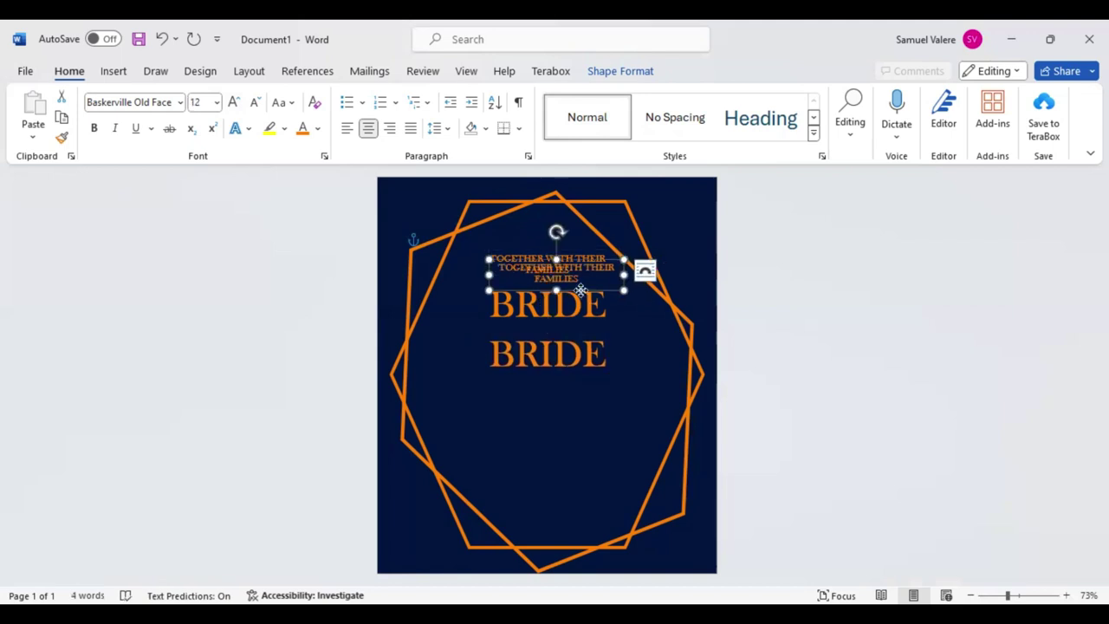
pyautogui.moveTo(579, 289); pyautogui.dragTo(575, 439)
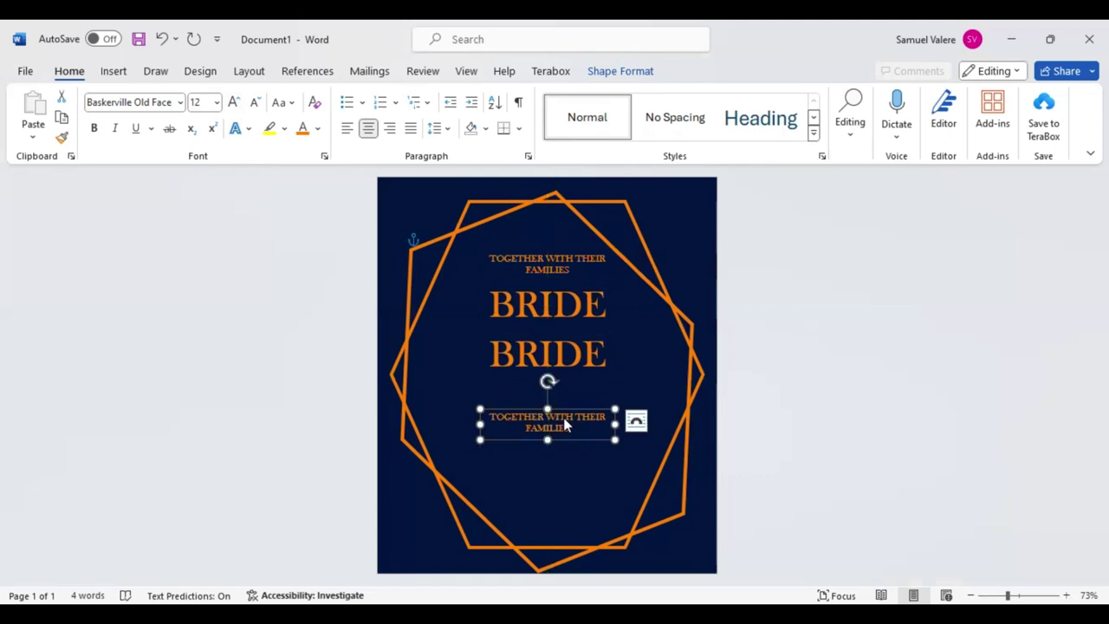
# Replace the lower box's copied families text with AND and enlarge it slightly
pyautogui.click(565, 424)
pyautogui.press('BackSpace')
pyautogui.press('BackSpace')
pyautogui.press('BackSpace')
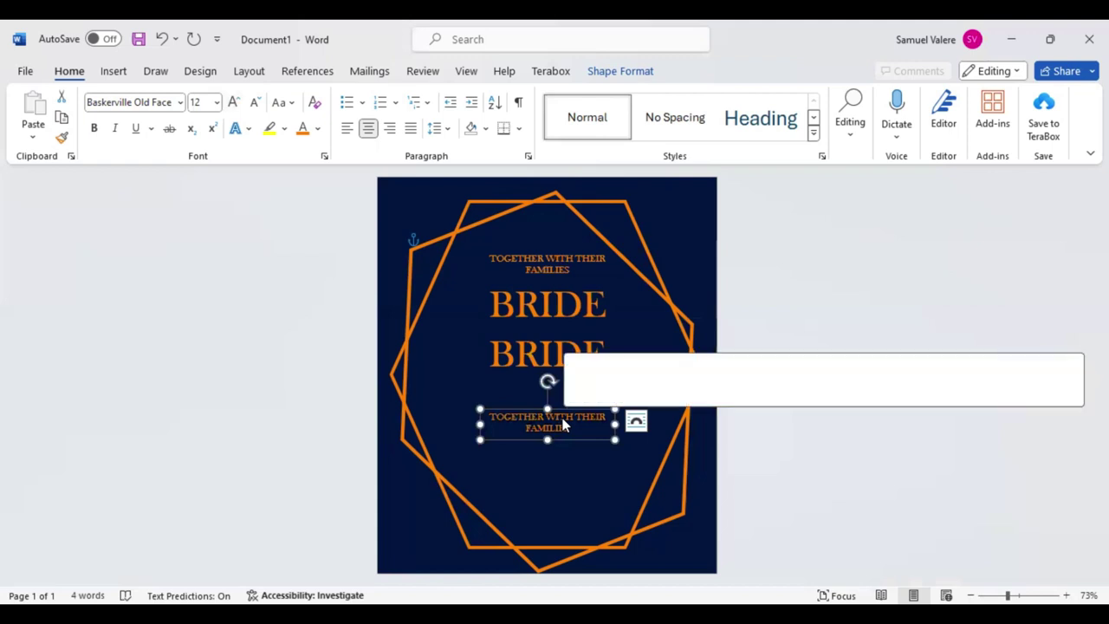
pyautogui.write('AND')
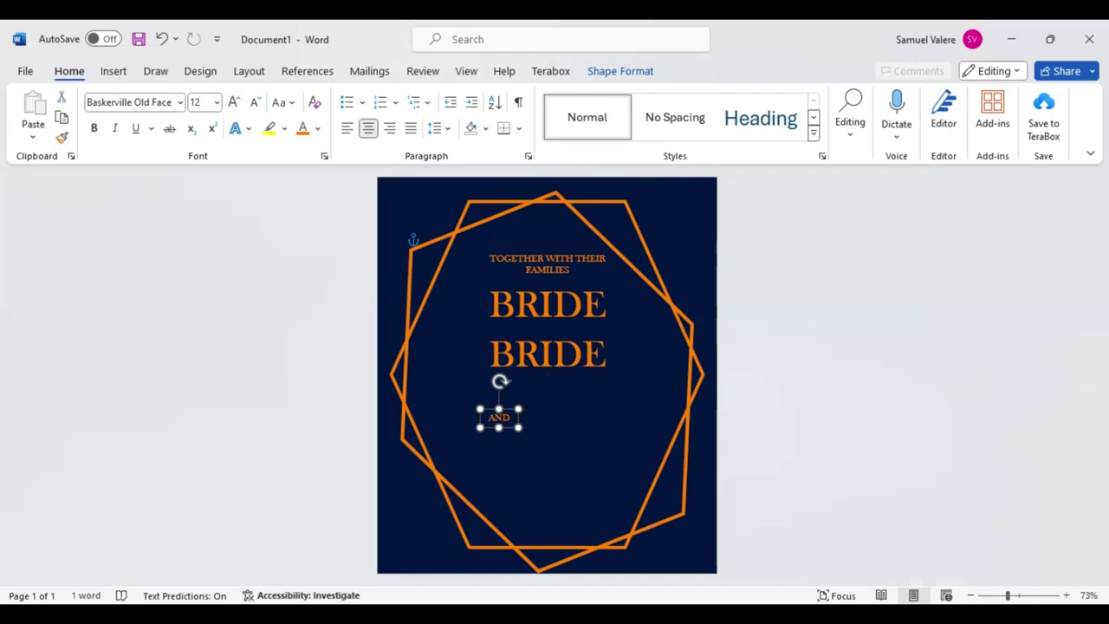
pyautogui.click(501, 418)
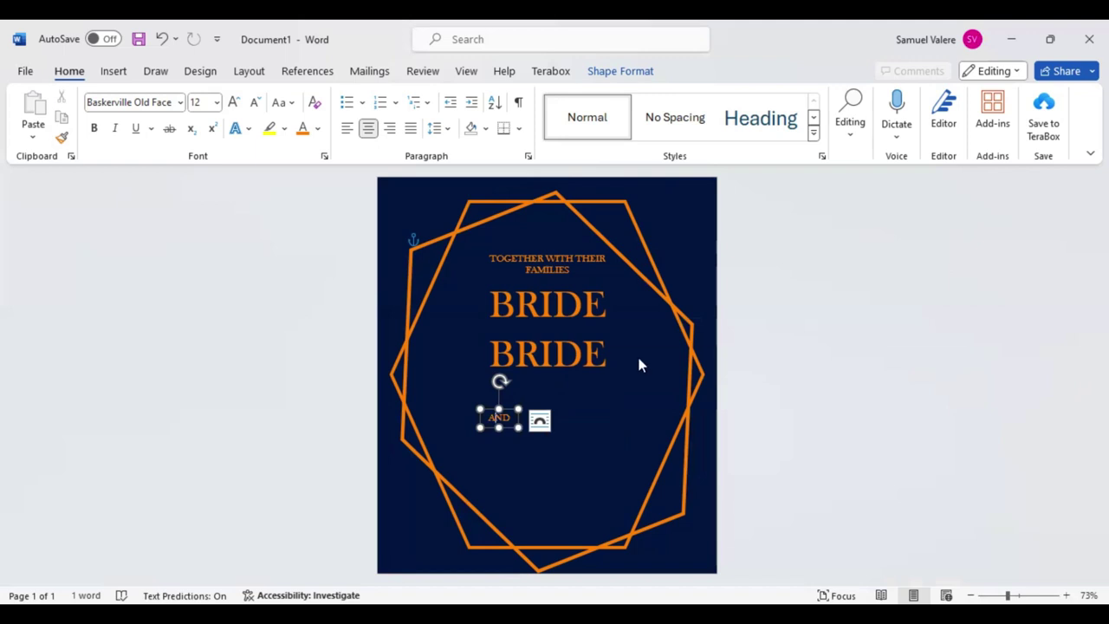
pyautogui.hotkey('ctrl', 'a')
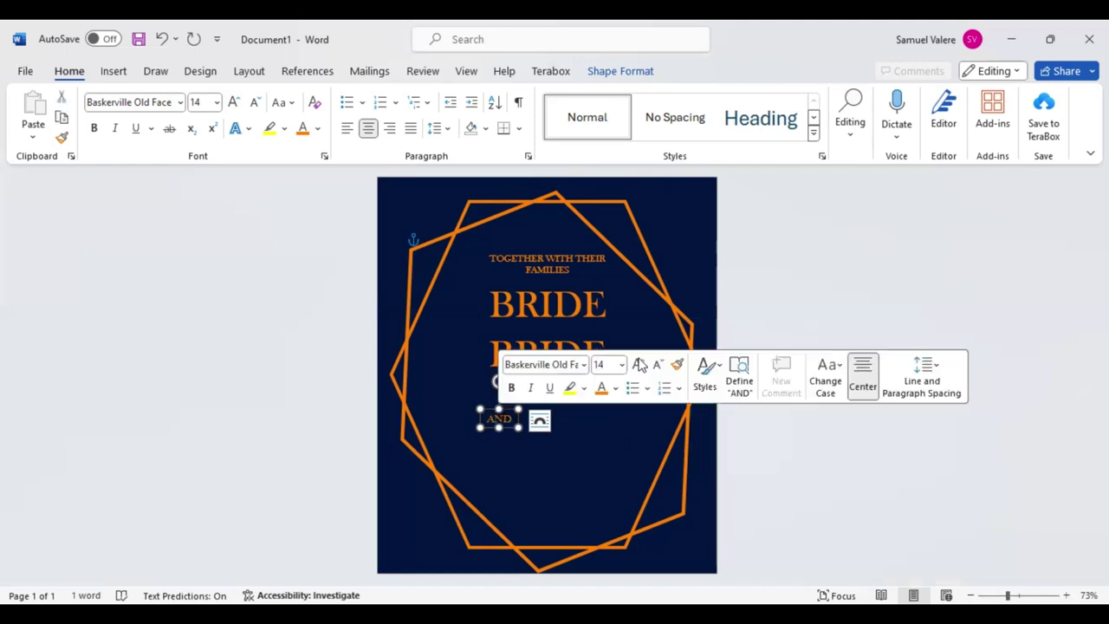
# Centre AND between the BRIDE lines and place a widened copy below the second BRIDE
pyautogui.press('Escape')
pyautogui.press('Up')
pyautogui.press('Up')
pyautogui.press('Up')
pyautogui.press('Right')
pyautogui.press('Right')
pyautogui.press('Right')
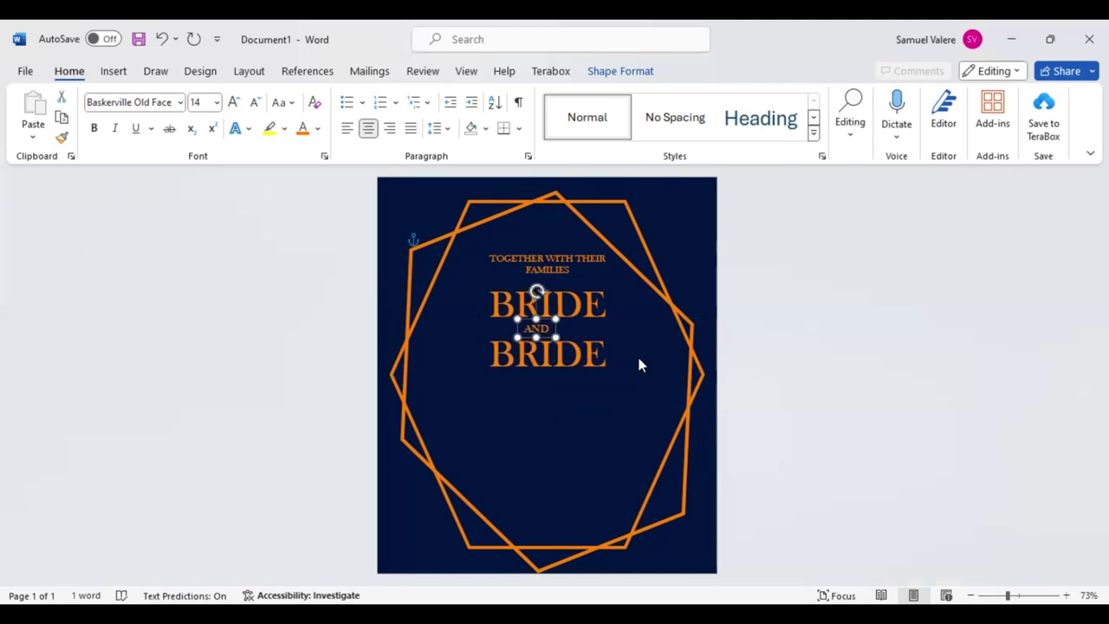
pyautogui.press('Right')
pyautogui.press('Right')
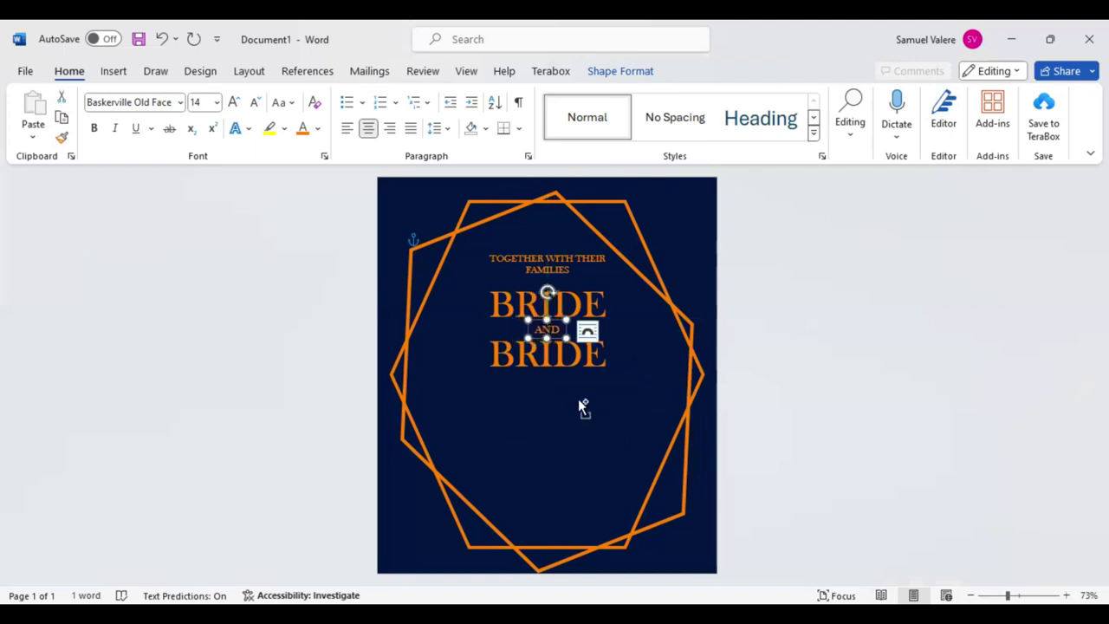
pyautogui.moveTo(555, 338); pyautogui.dragTo(556, 410)
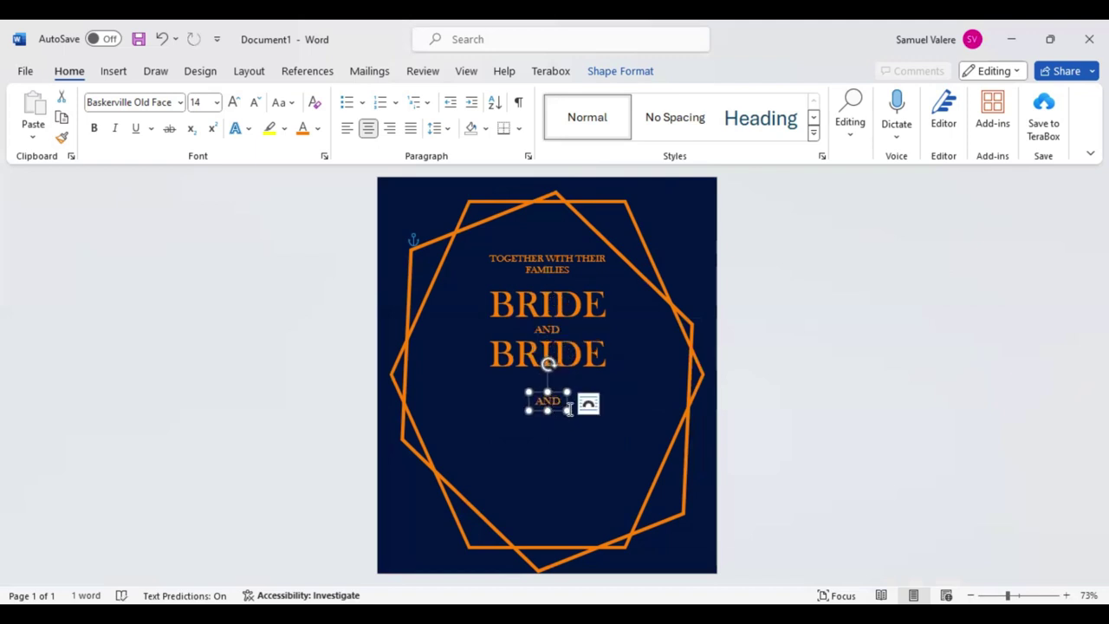
pyautogui.moveTo(569, 410); pyautogui.dragTo(655, 414)
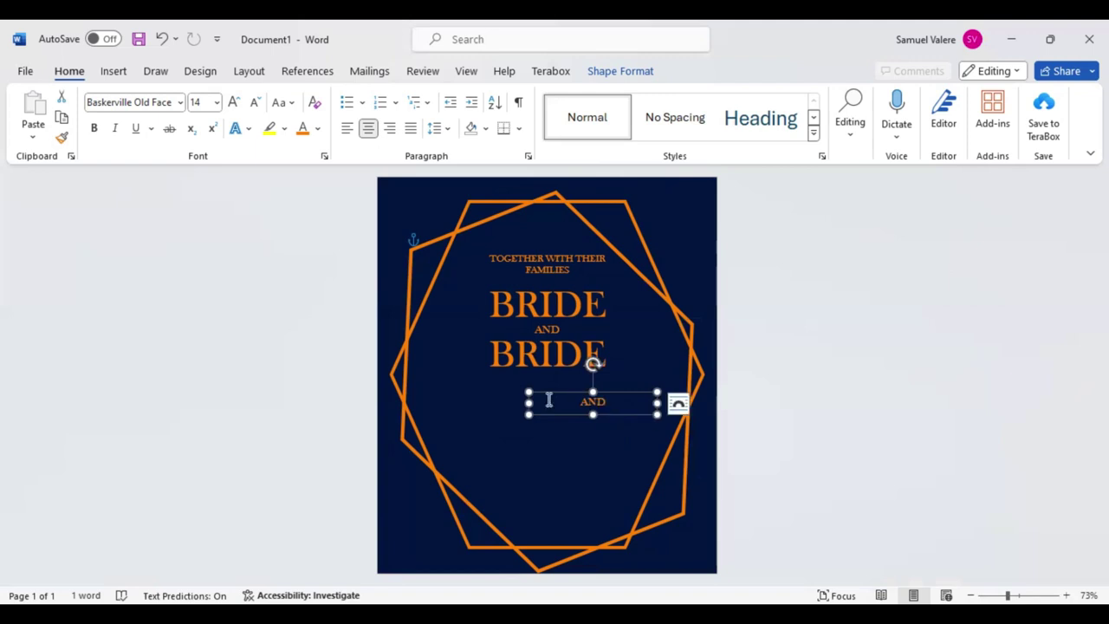
# Change the lower AND copy to 'Invite you to their wedding celebration'
pyautogui.doubleClick(549, 399)
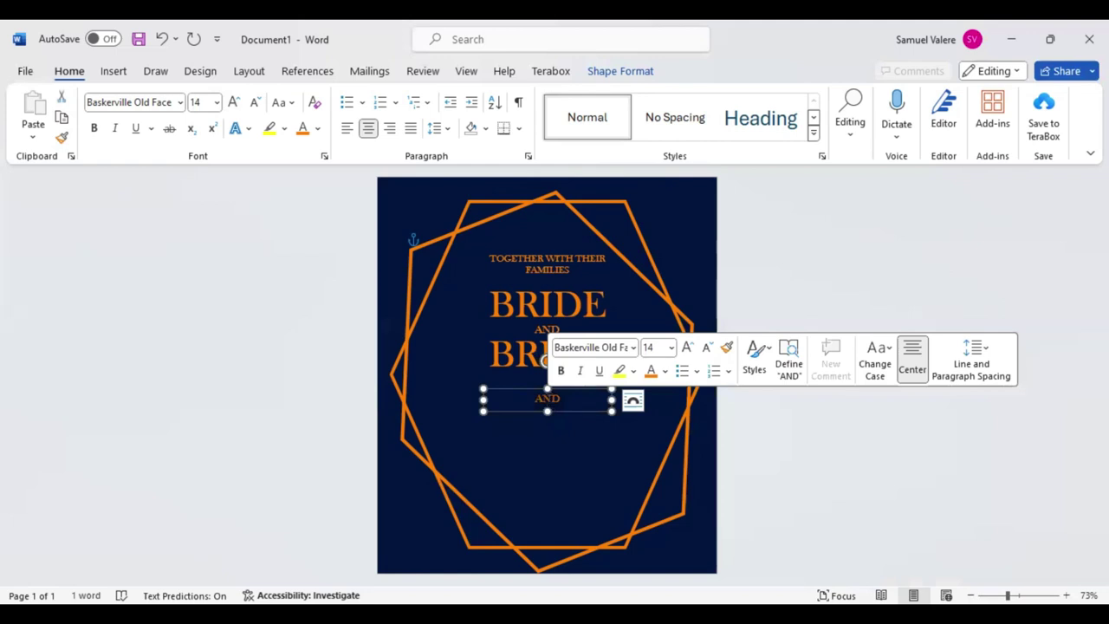
pyautogui.write('Invite')
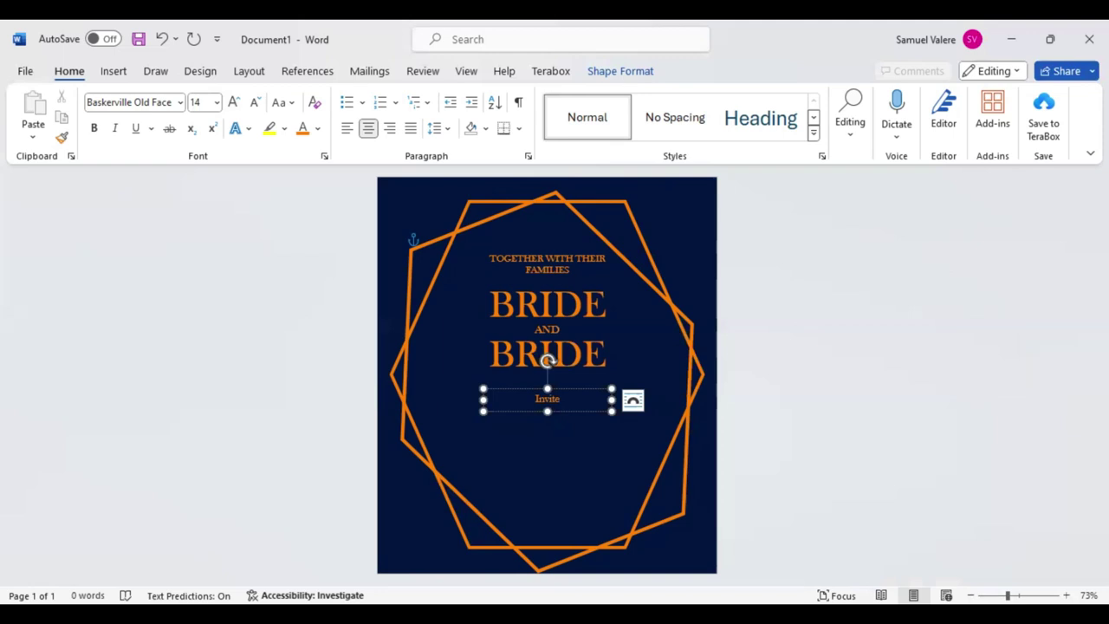
pyautogui.write(' you to their')
pyautogui.write(' wedding')
pyautogui.press('Escape')
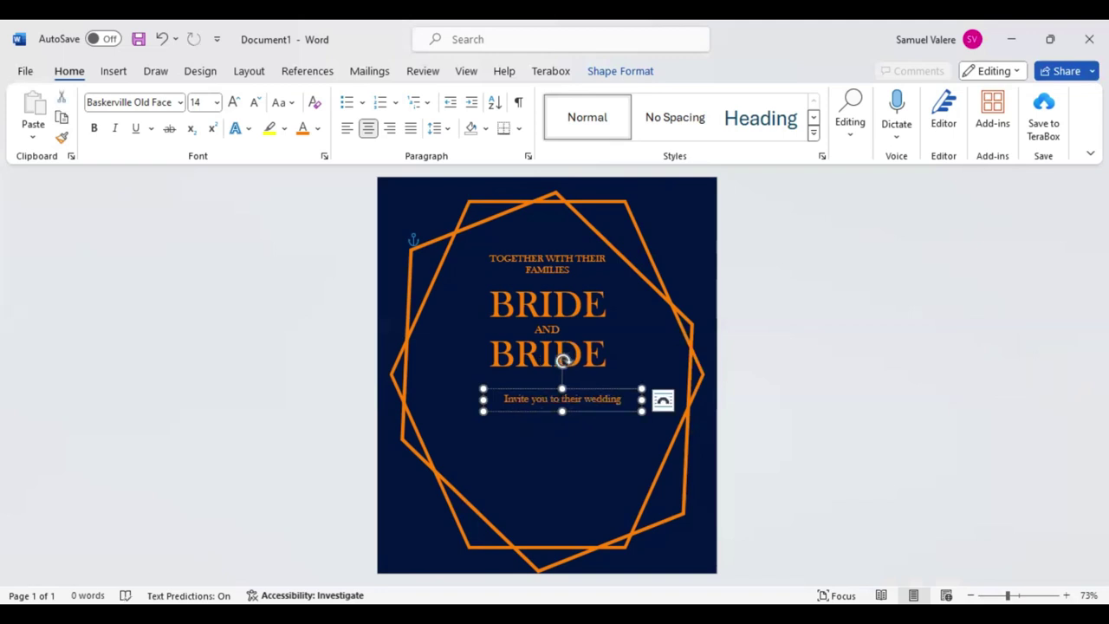
pyautogui.write(' celebration')
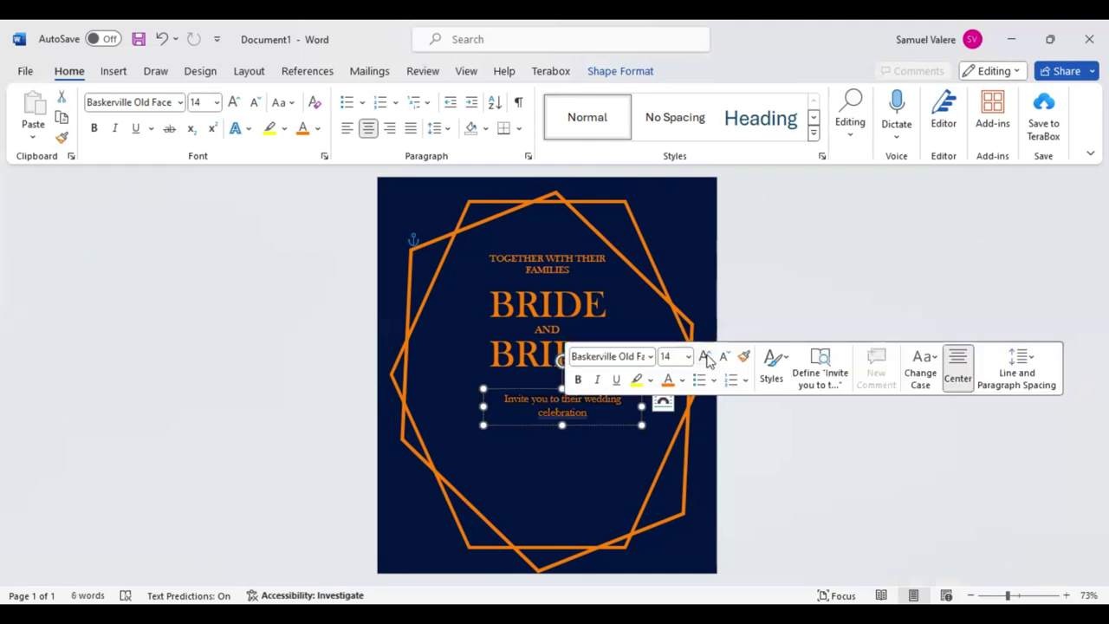
# Enlarge the invite line to 18 pt and make it all uppercase
pyautogui.click(704, 357)
pyautogui.click(705, 357)
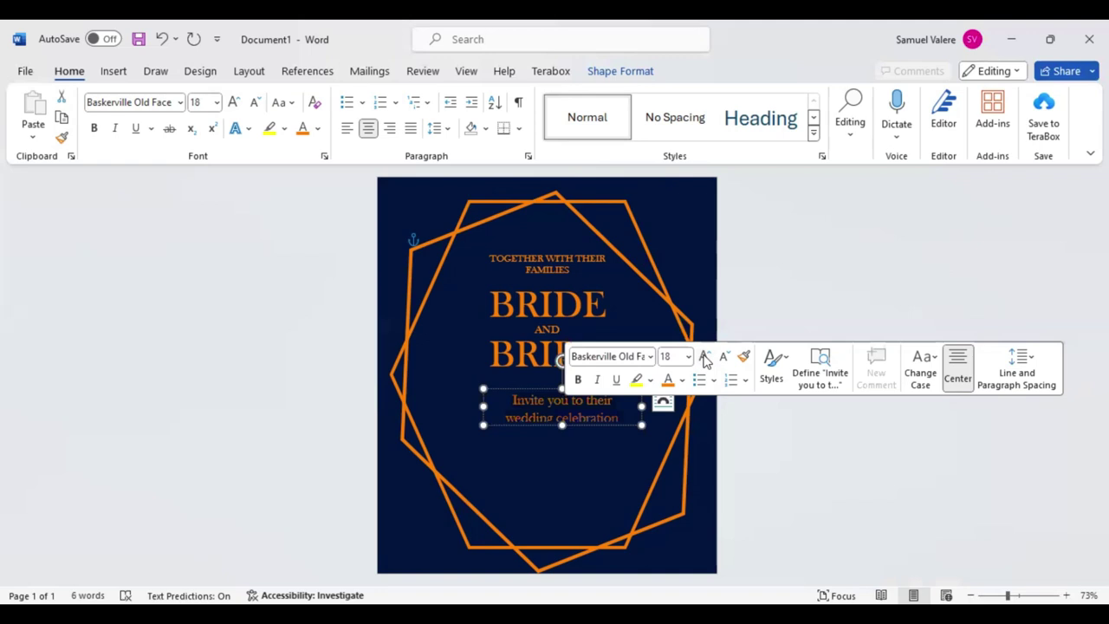
pyautogui.click(286, 104)
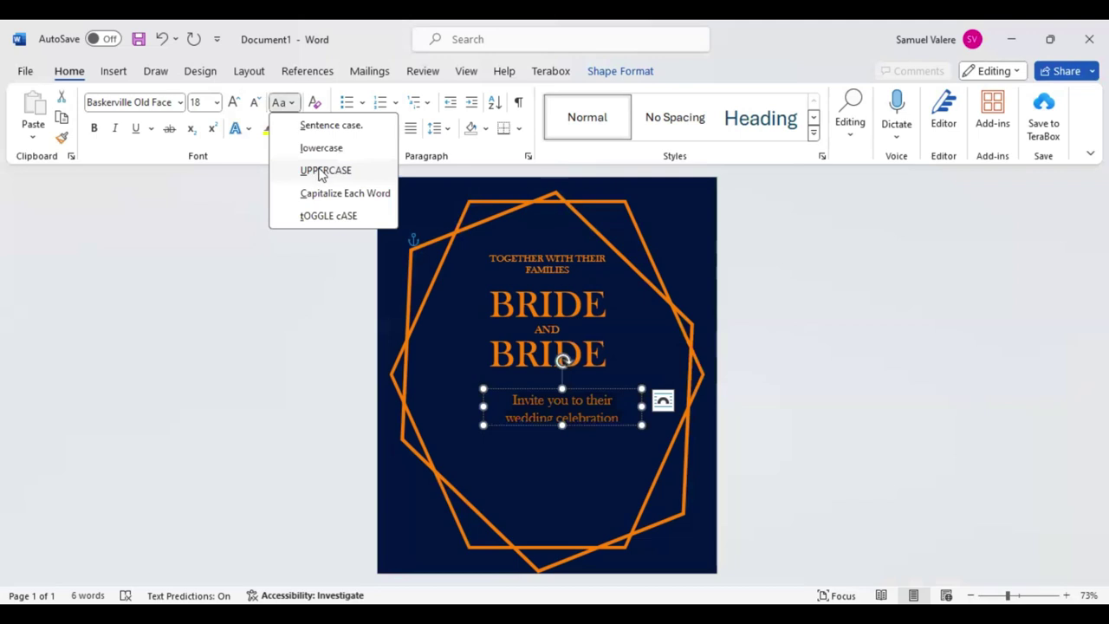
pyautogui.click(313, 172)
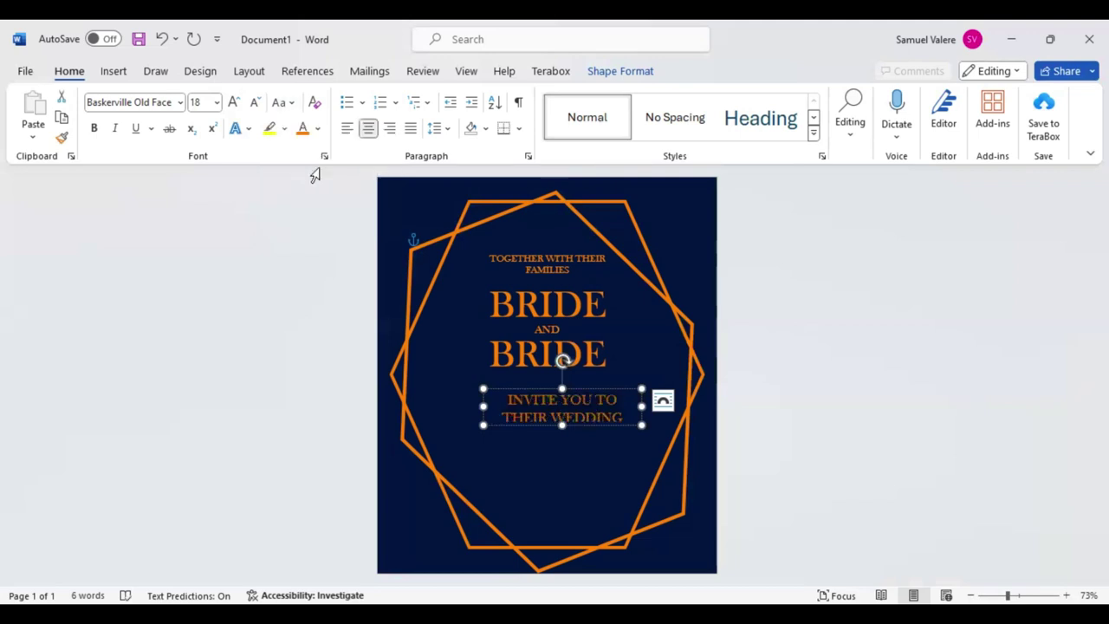
# Shrink the invite line to 12 pt and drag a copy centred just under BRIDE
pyautogui.click(256, 104)
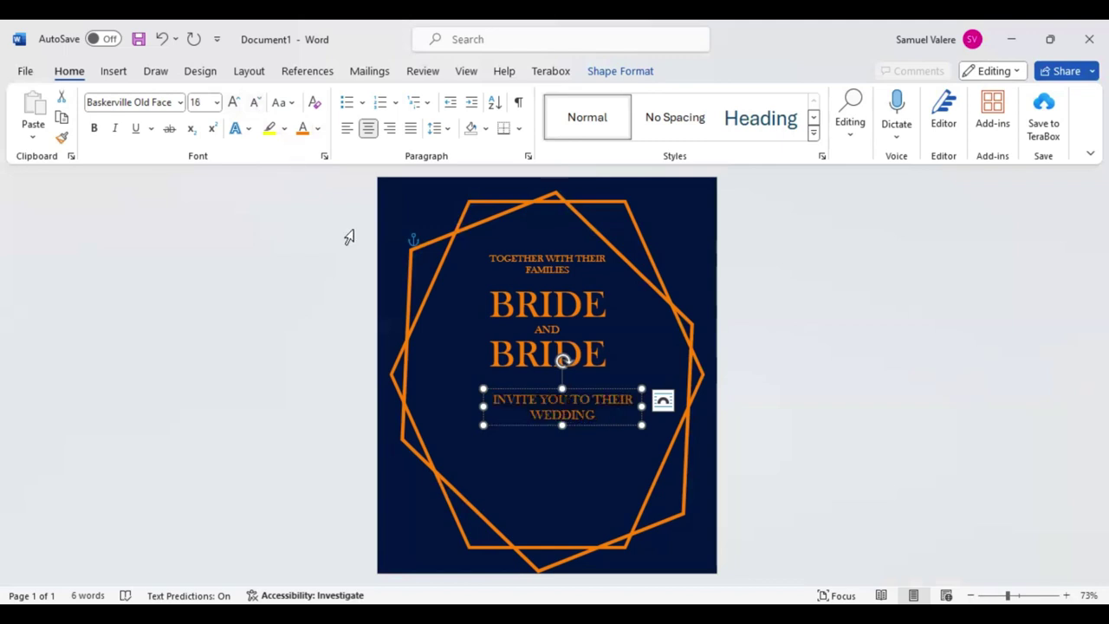
pyautogui.click(256, 103)
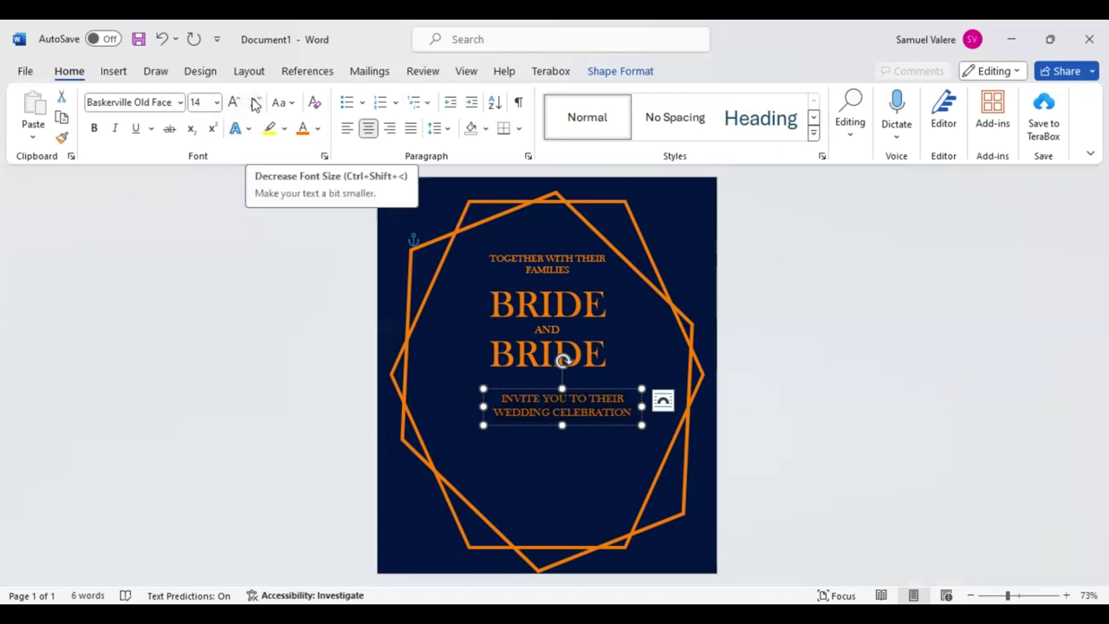
pyautogui.click(255, 103)
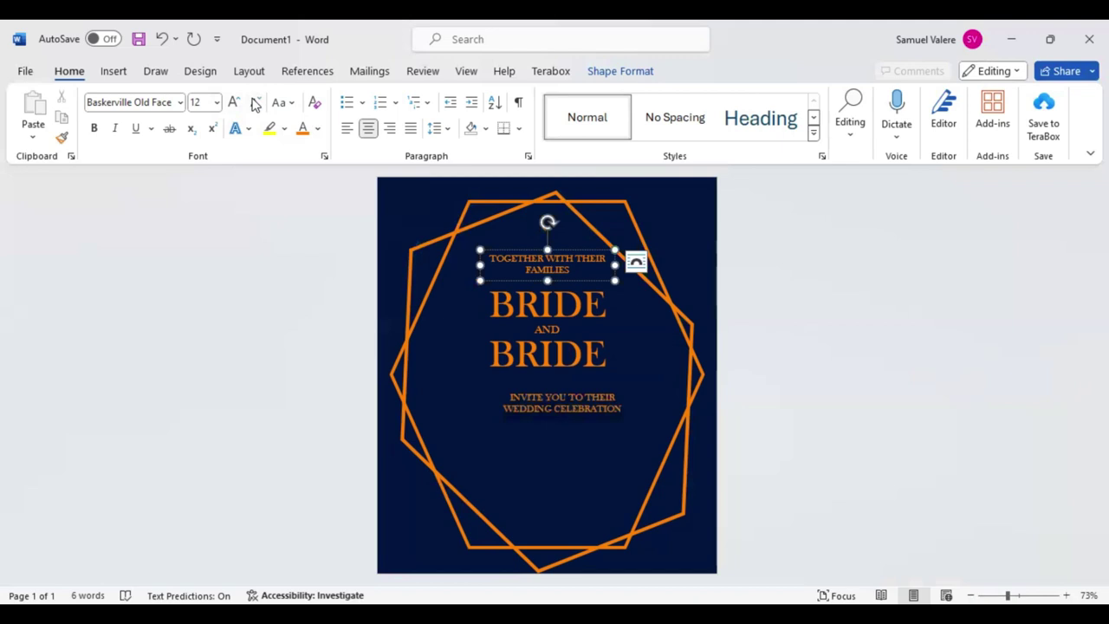
pyautogui.click(542, 398)
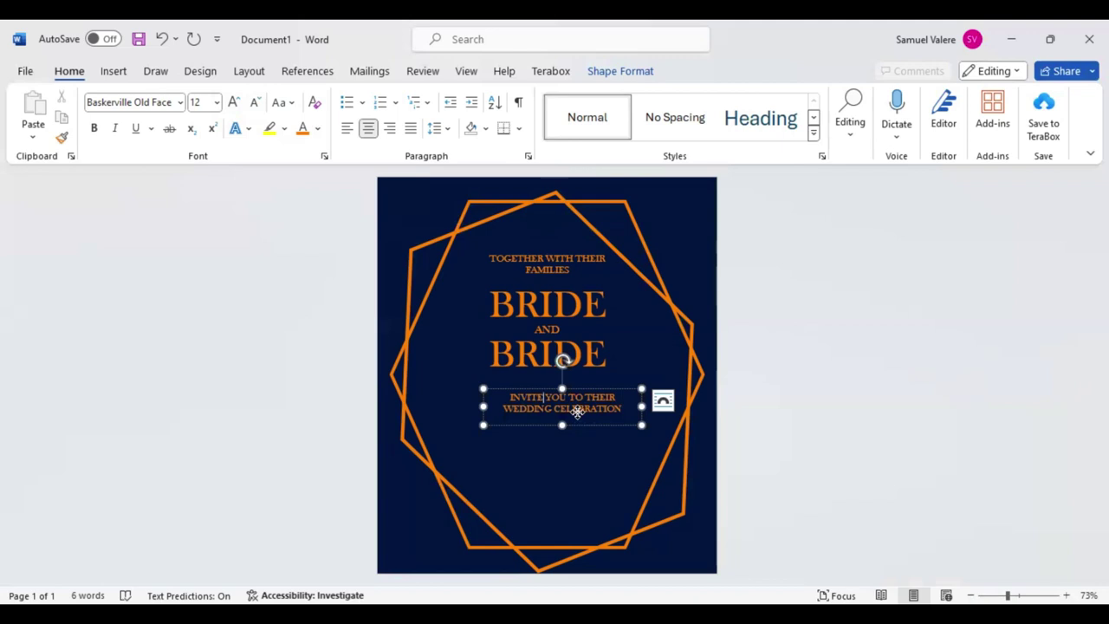
pyautogui.moveTo(577, 412); pyautogui.dragTo(567, 424)
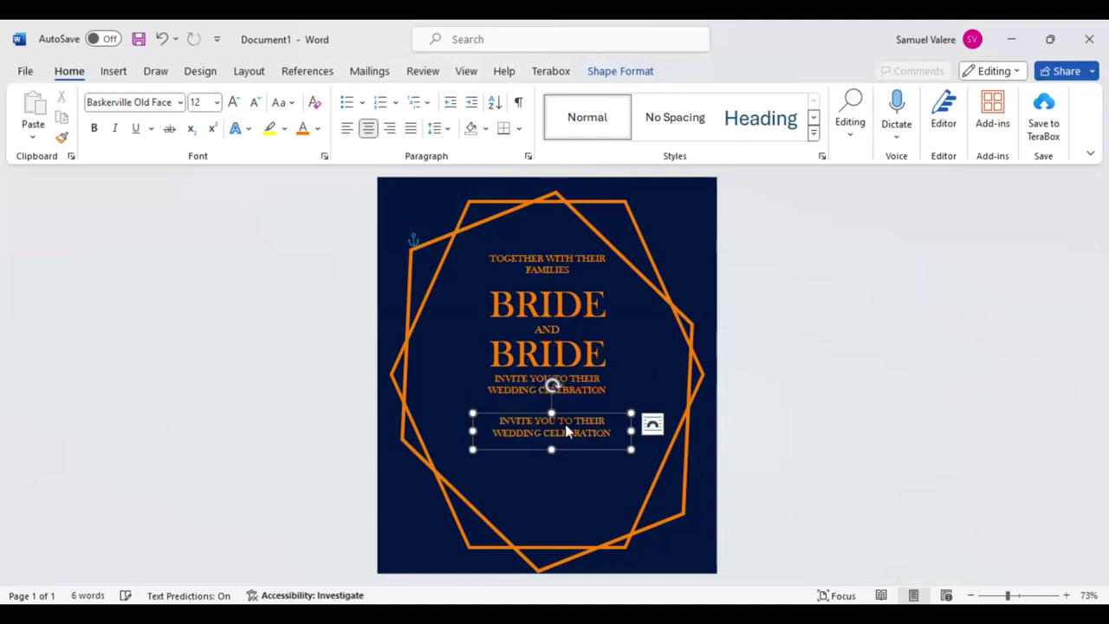
# Replace the duplicated invite wording with 'Friday'
pyautogui.rightClick(565, 424)
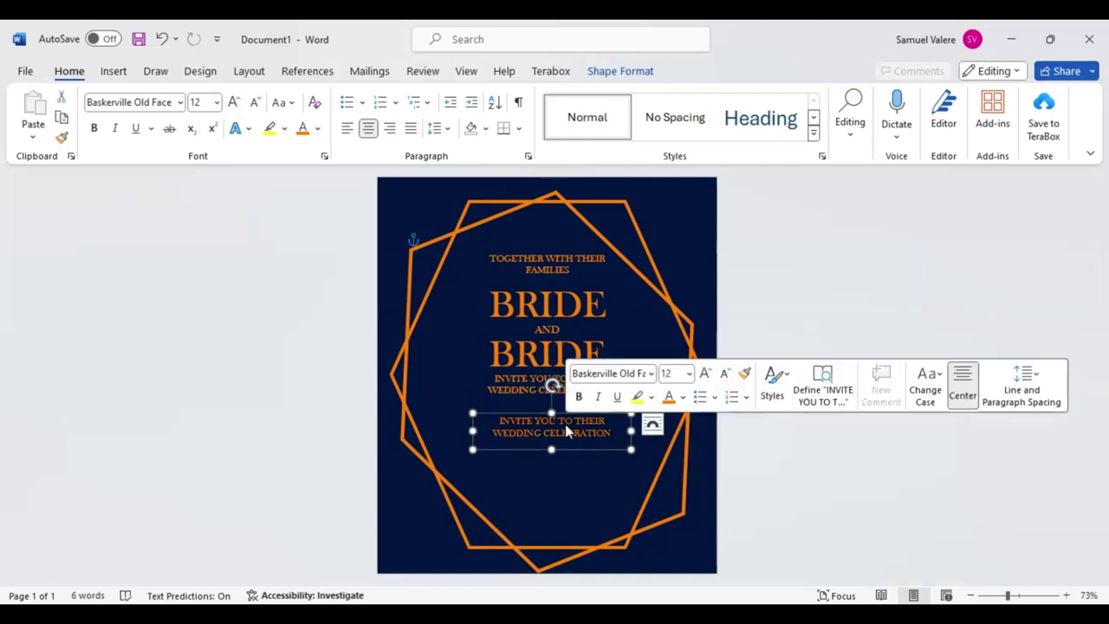
pyautogui.press('Delete')
pyautogui.write('S')
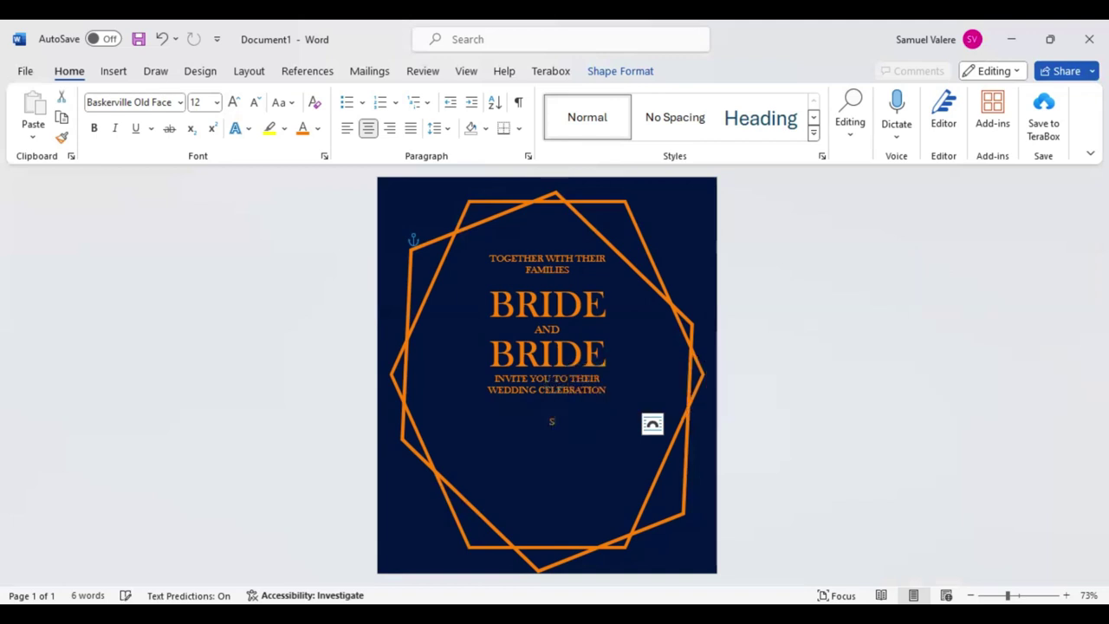
pyautogui.write('sa')
pyautogui.press('BackSpace')
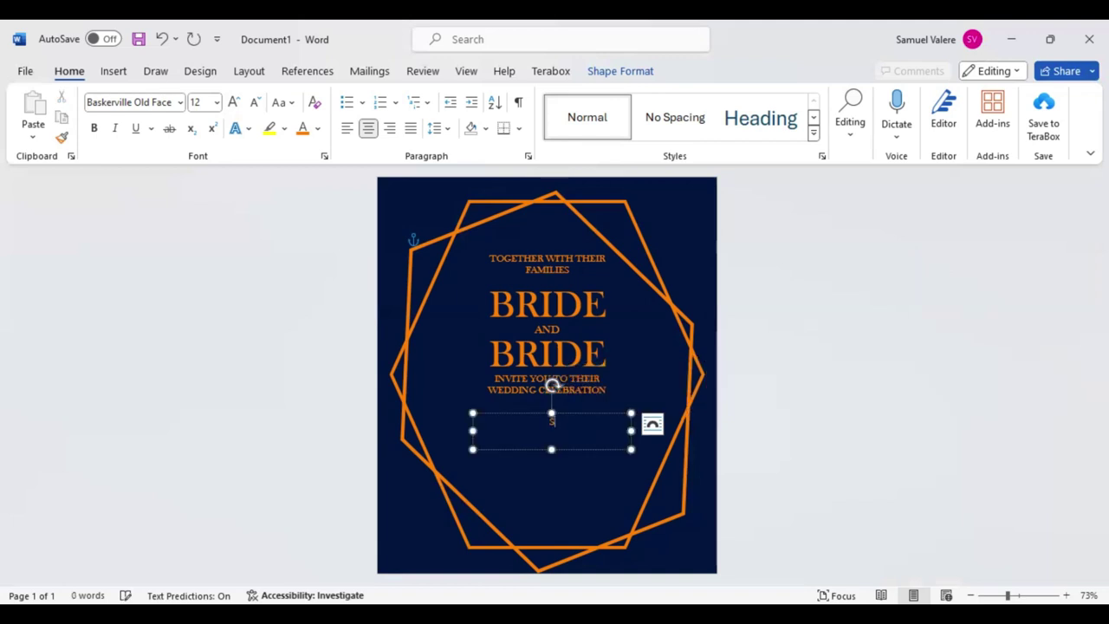
pyautogui.press('BackSpace')
pyautogui.write('T')
pyautogui.press('BackSpace')
pyautogui.write('F')
pyautogui.write('riday')
# Make Friday all uppercase and set it to 14 pt
pyautogui.moveTo(689, 379)
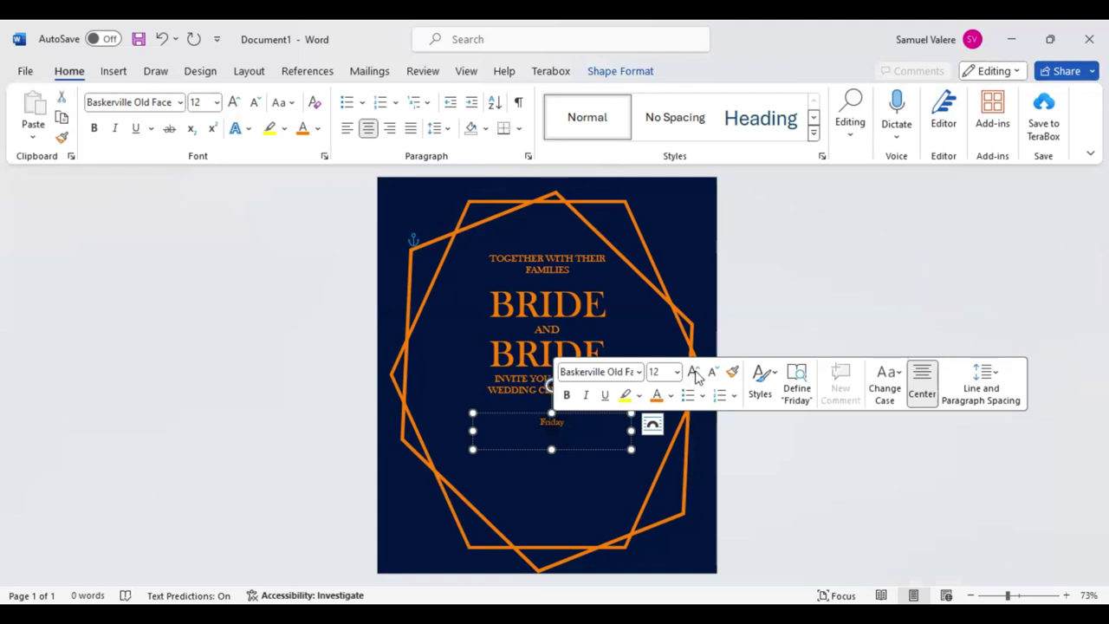
pyautogui.click(693, 373)
pyautogui.click(693, 372)
pyautogui.click(693, 373)
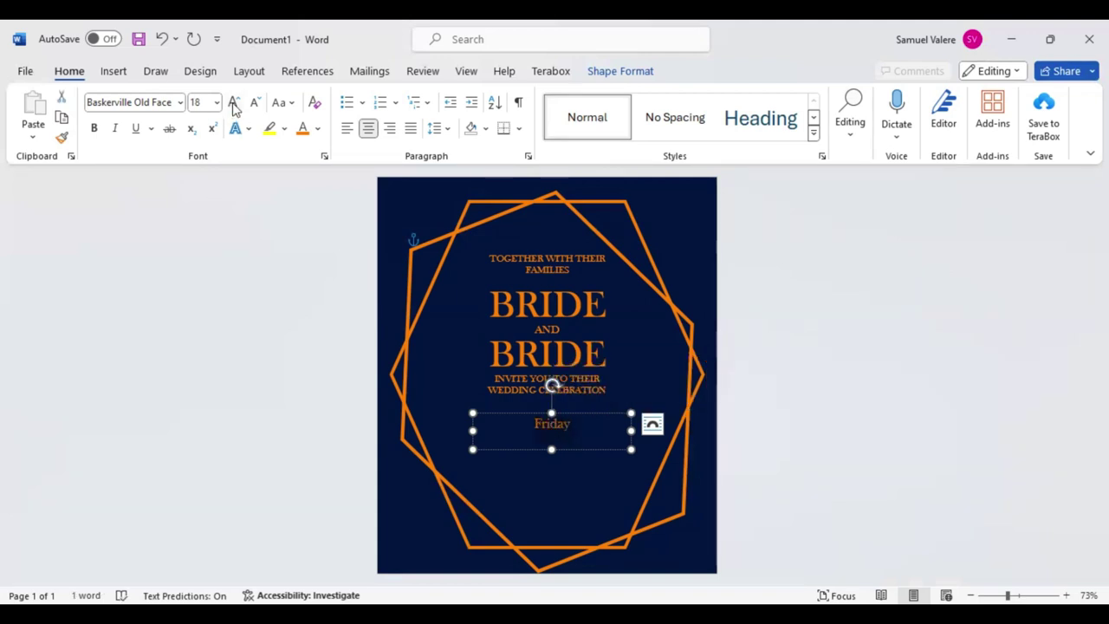
pyautogui.click(291, 103)
pyautogui.click(324, 173)
pyautogui.click(257, 103)
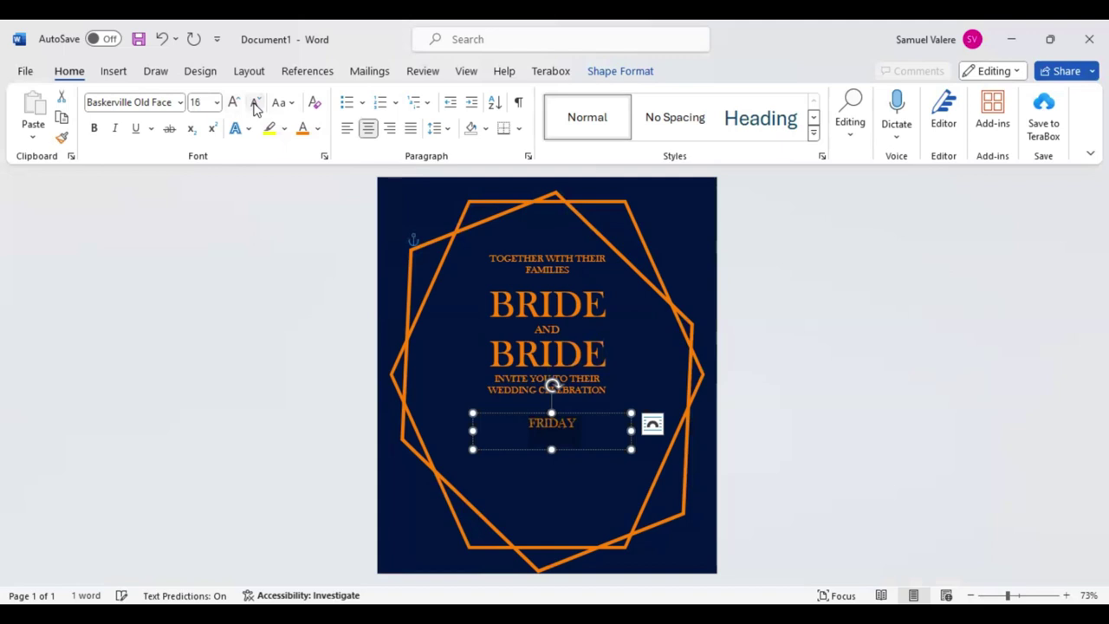
pyautogui.click(259, 103)
pyautogui.click(258, 103)
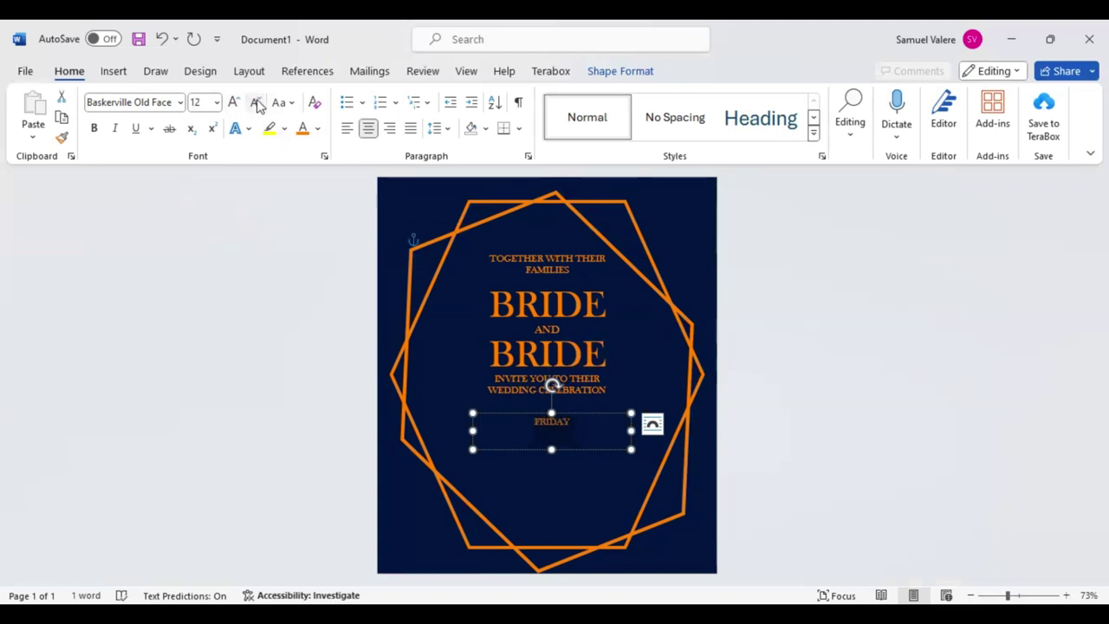
pyautogui.click(234, 103)
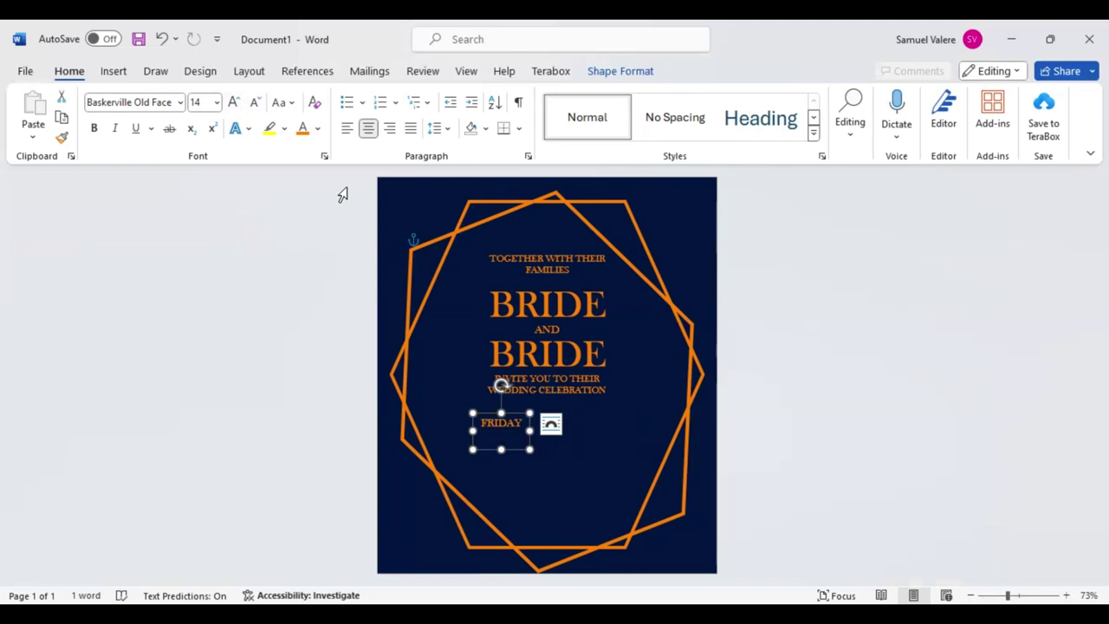
# Nudge FRIDAY left and place a centred copy of it below the invite line
pyautogui.press('Left')
pyautogui.press('Down')
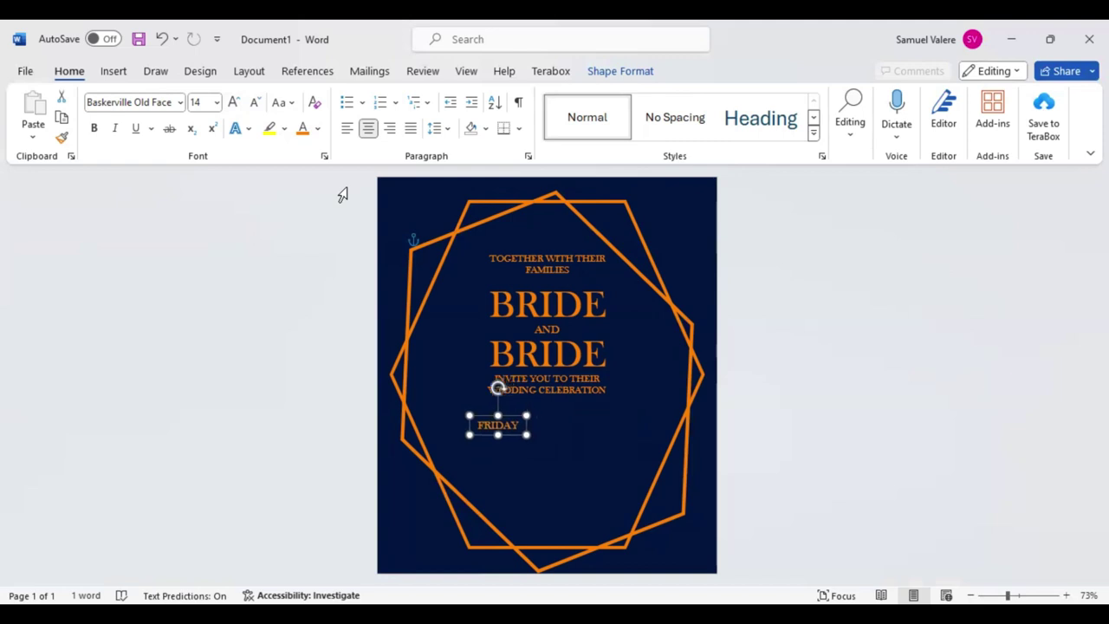
pyautogui.press('Left')
pyautogui.press('Down')
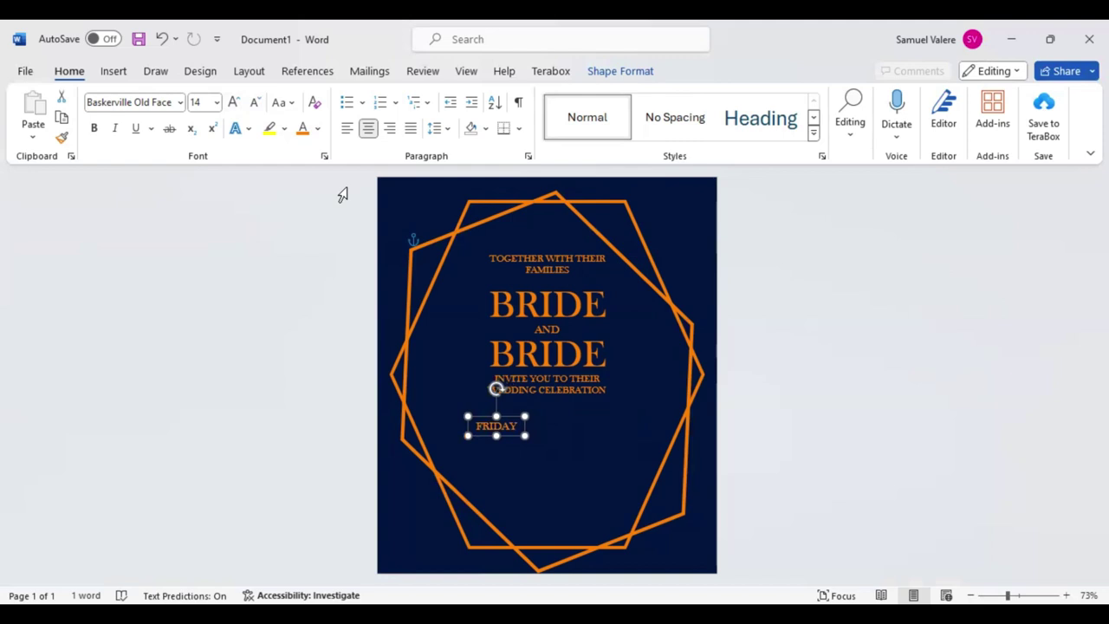
pyautogui.press('Left')
pyautogui.press('Left')
pyautogui.press('Left')
pyautogui.press('Up')
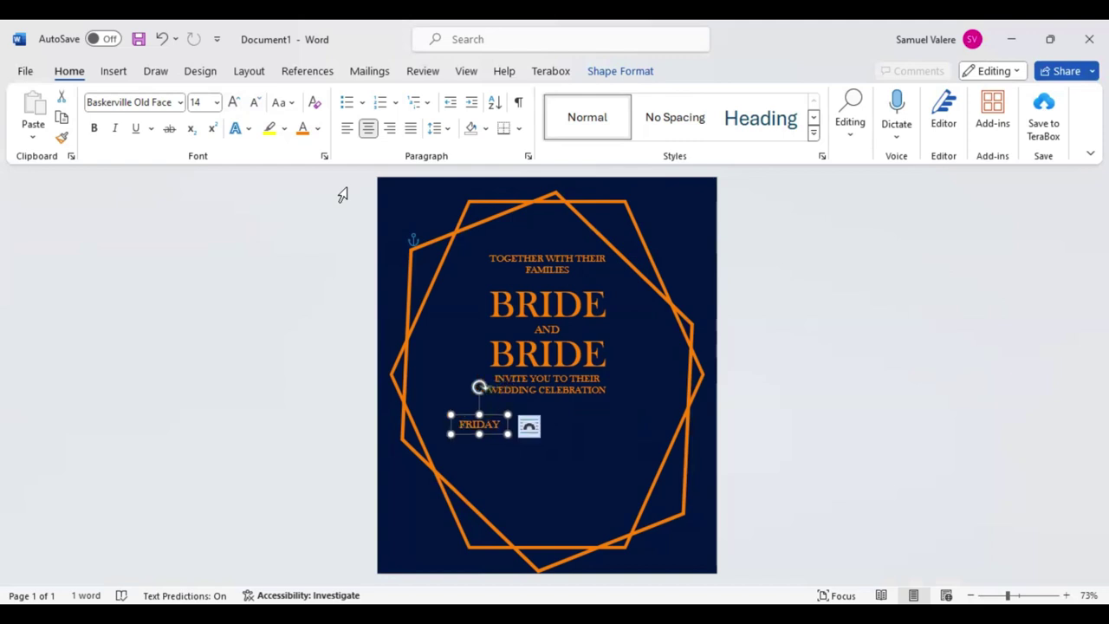
pyautogui.moveTo(495, 434)
pyautogui.keyDown('ctrl'); pyautogui.mouseDown()
pyautogui.moveTo(601, 435)
pyautogui.moveTo(574, 424)
pyautogui.mouseUp(); pyautogui.keyUp('ctrl')
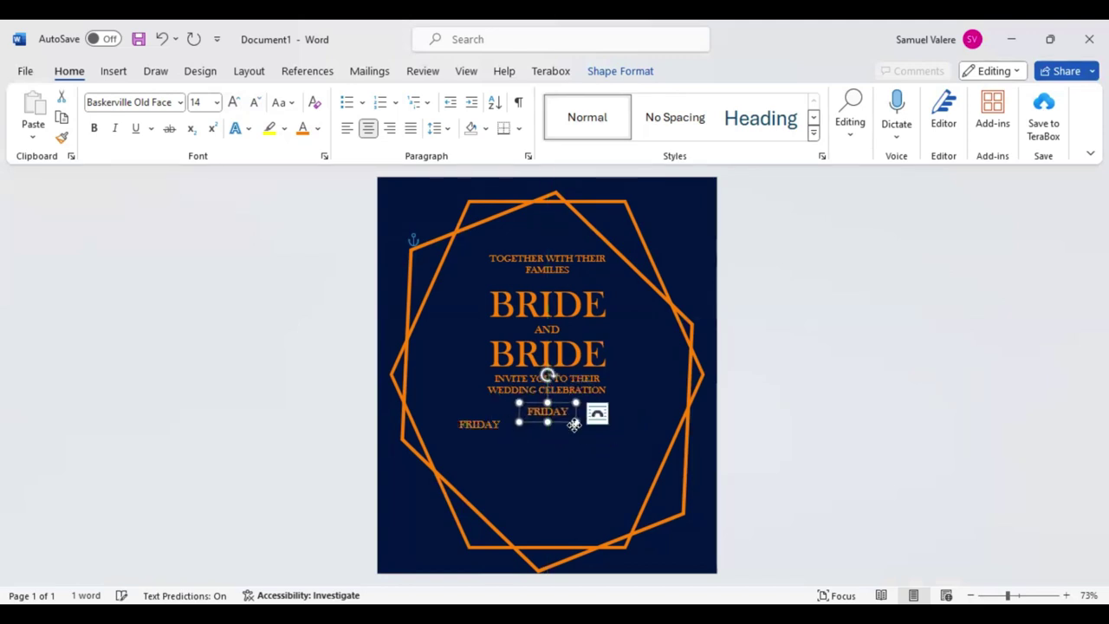
# Change the centred copy to MONTH and duplicate it directly beneath
pyautogui.doubleClick(547, 420)
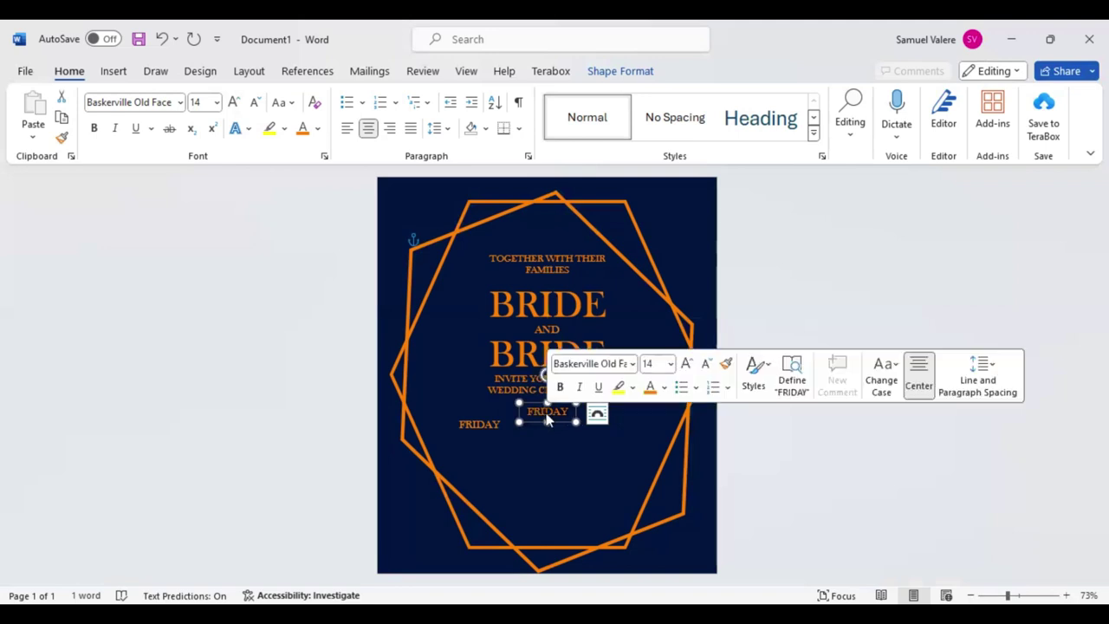
pyautogui.write('MONTH')
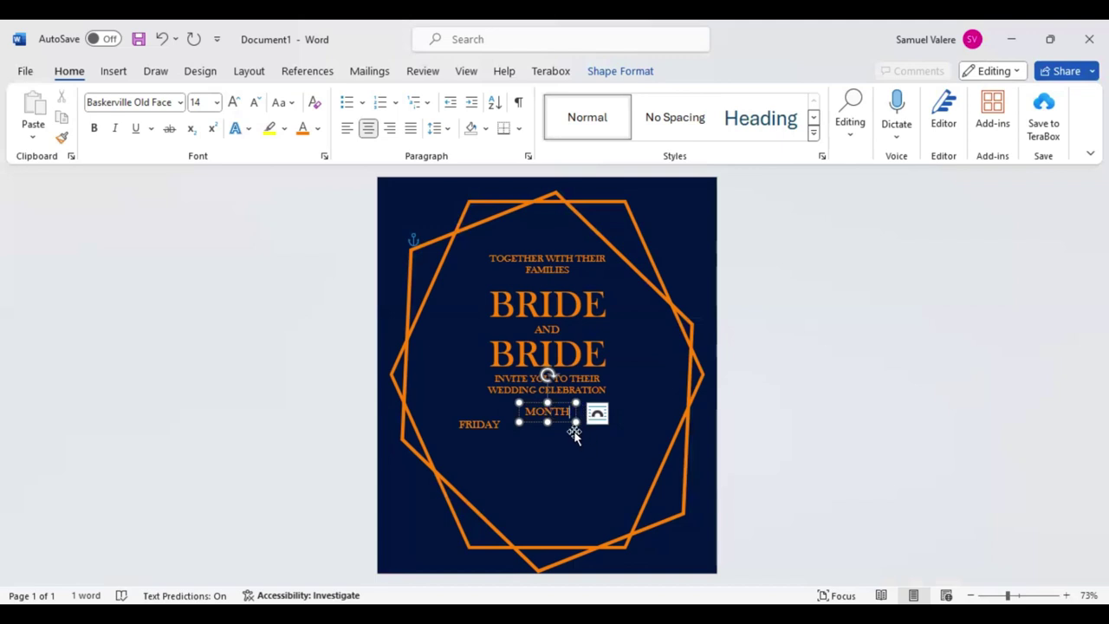
pyautogui.moveTo(575, 433); pyautogui.dragTo(573, 433)
pyautogui.hotkey('ctrl', 'd')
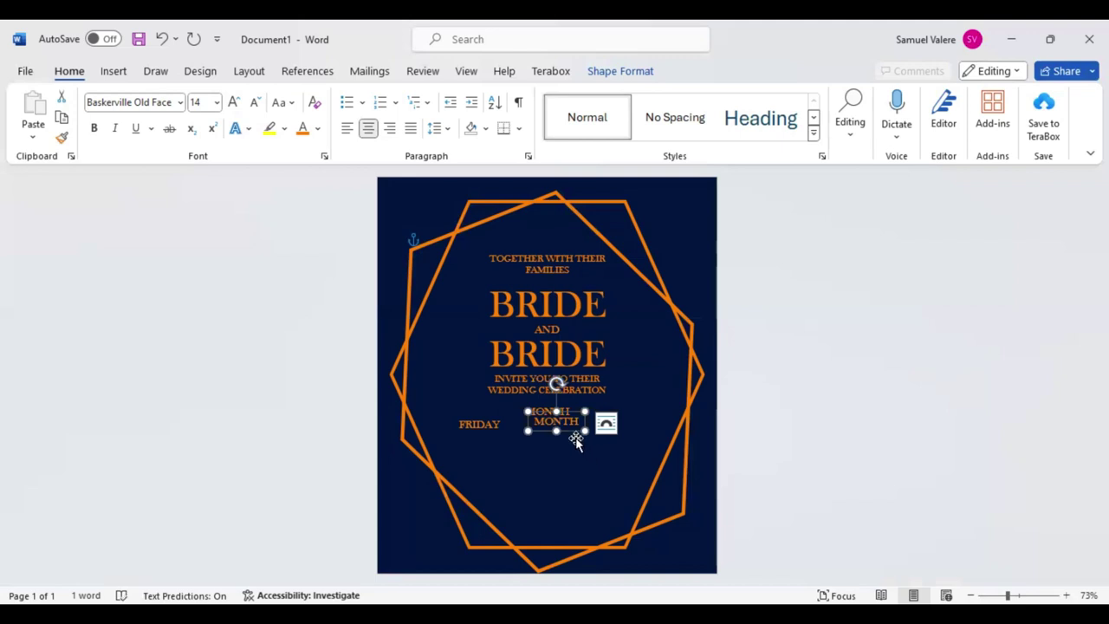
pyautogui.moveTo(576, 441); pyautogui.dragTo(576, 441)
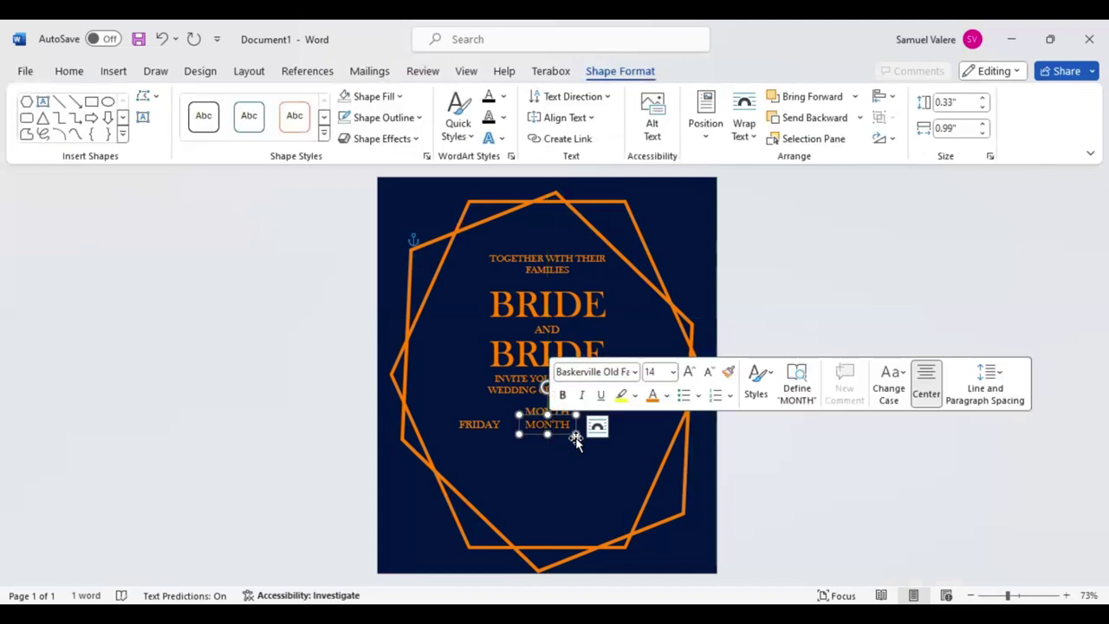
# Change the duplicate to DD, make its box slightly taller and keep it centred
pyautogui.write('DD')
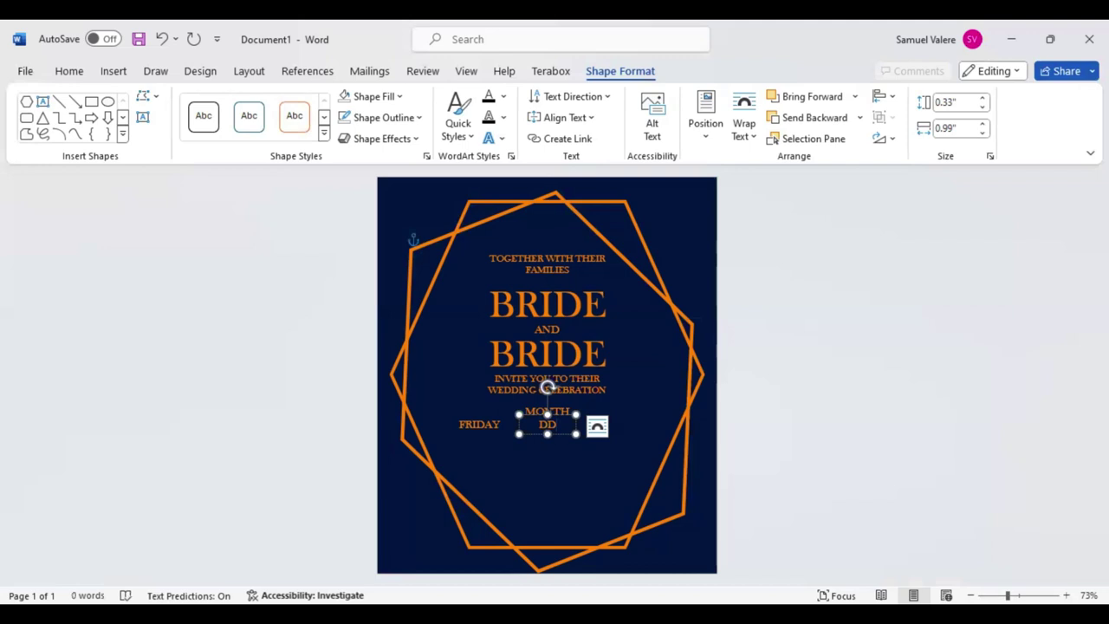
pyautogui.doubleClick(548, 425)
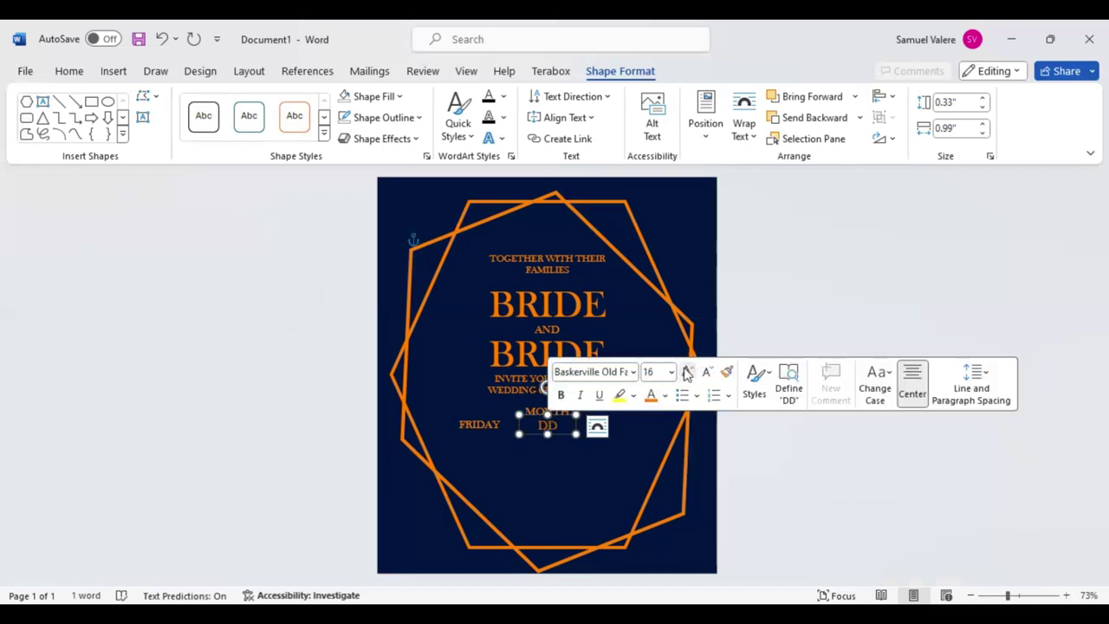
pyautogui.click(579, 433)
pyautogui.moveTo(578, 433); pyautogui.dragTo(579, 437)
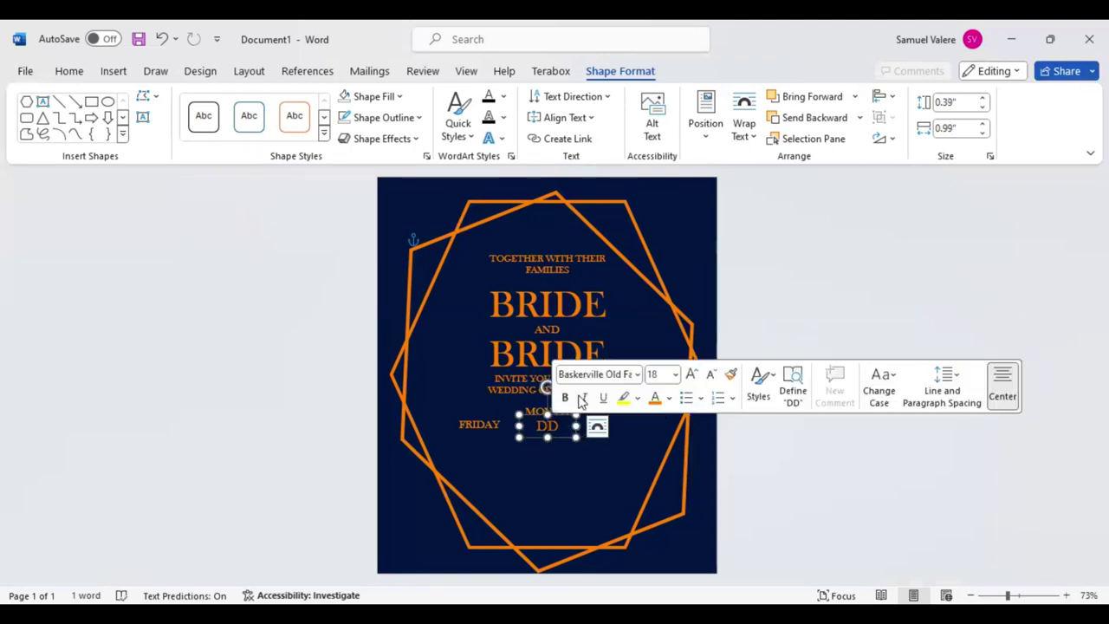
pyautogui.click(557, 448)
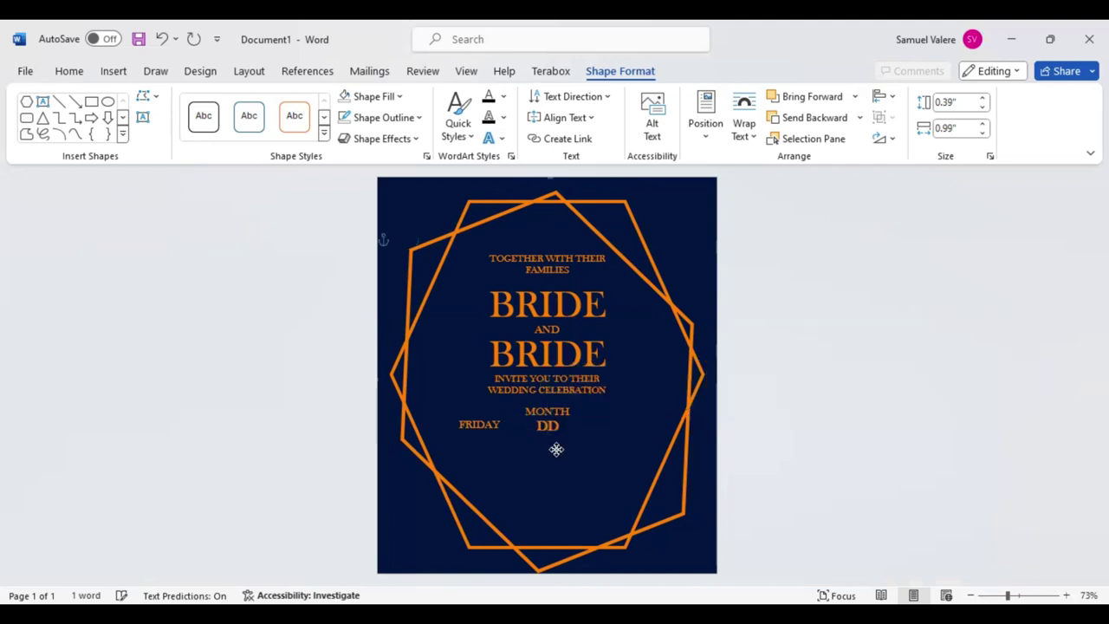
pyautogui.click(557, 448)
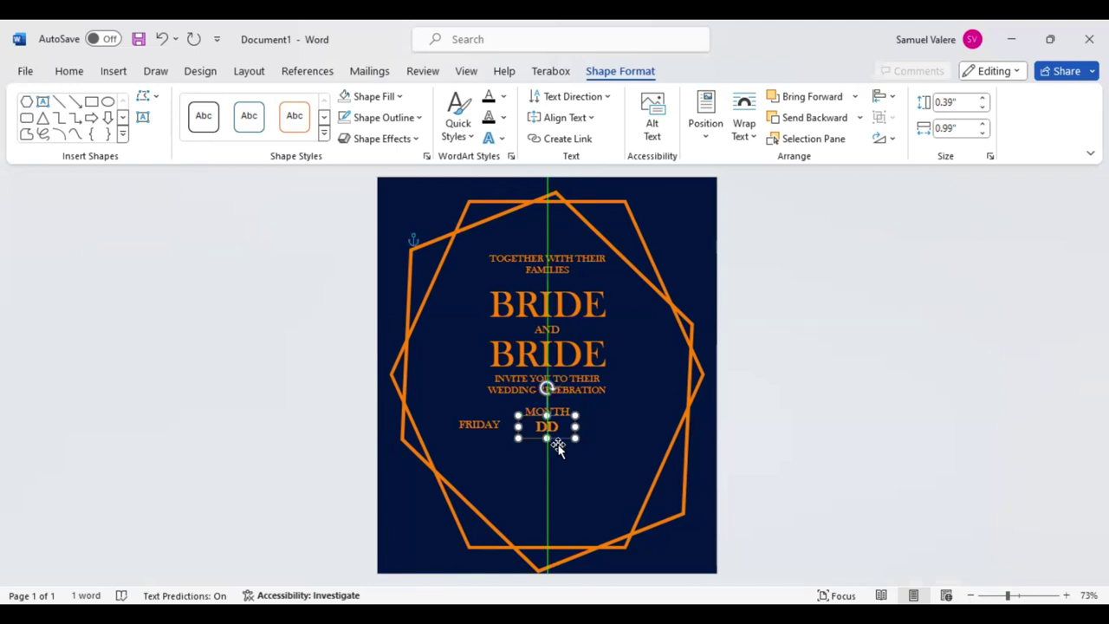
pyautogui.moveTo(574, 444); pyautogui.dragTo(575, 445)
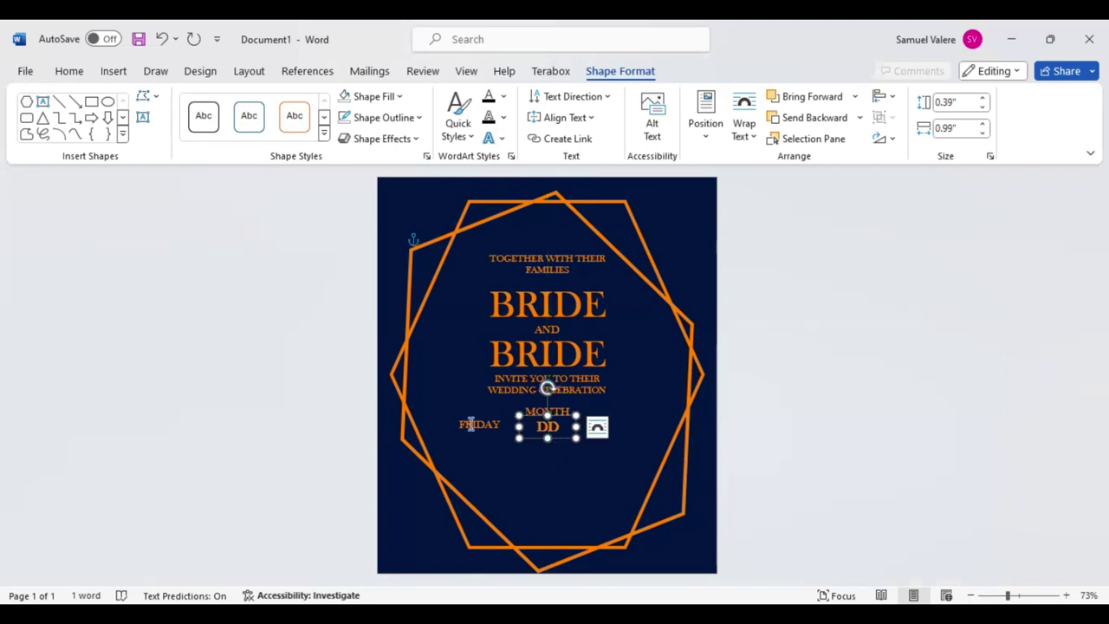
pyautogui.click(477, 432)
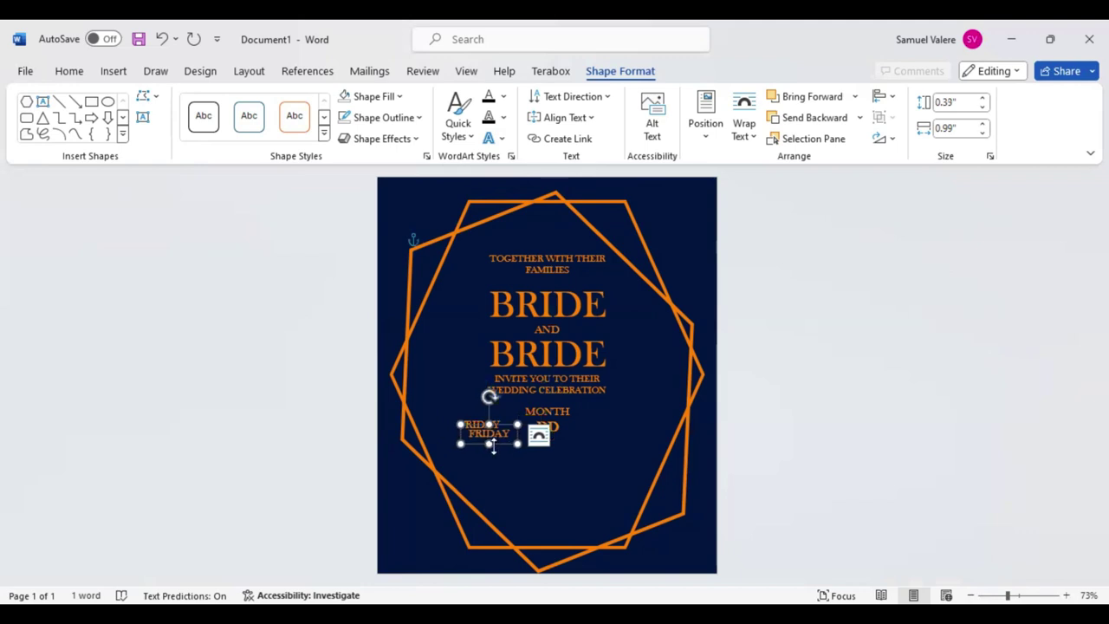
# Place a FRIDAY copy right of the date and change its text to AT 6PM
pyautogui.moveTo(490, 436)
pyautogui.mouseDown()
pyautogui.moveTo(621, 440)
pyautogui.moveTo(586, 438)
pyautogui.mouseUp()
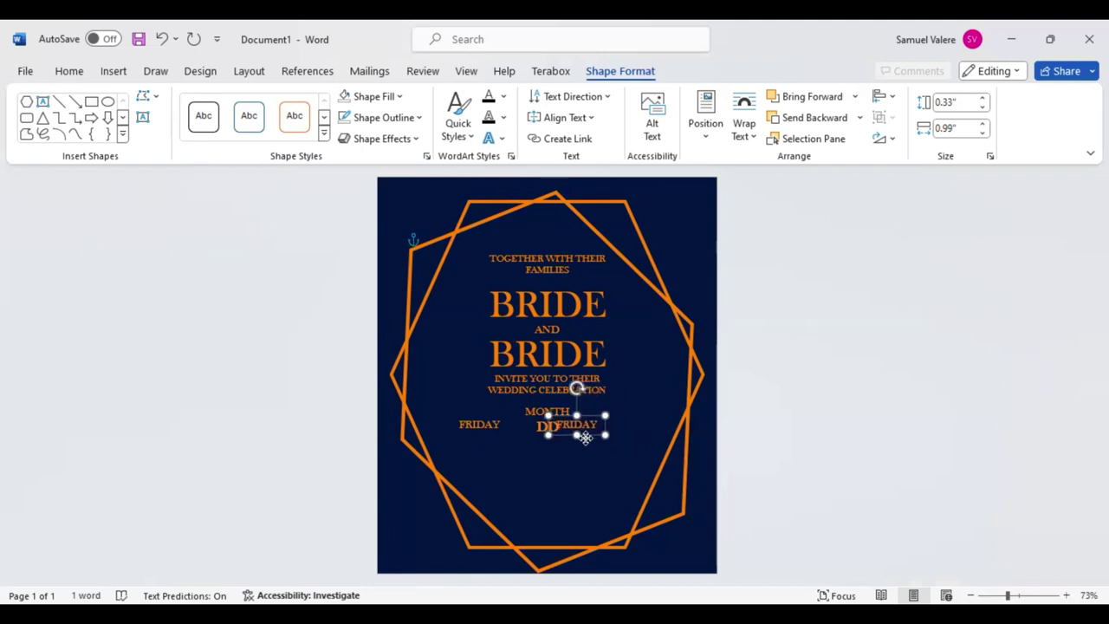
pyautogui.moveTo(586, 438); pyautogui.dragTo(626, 442)
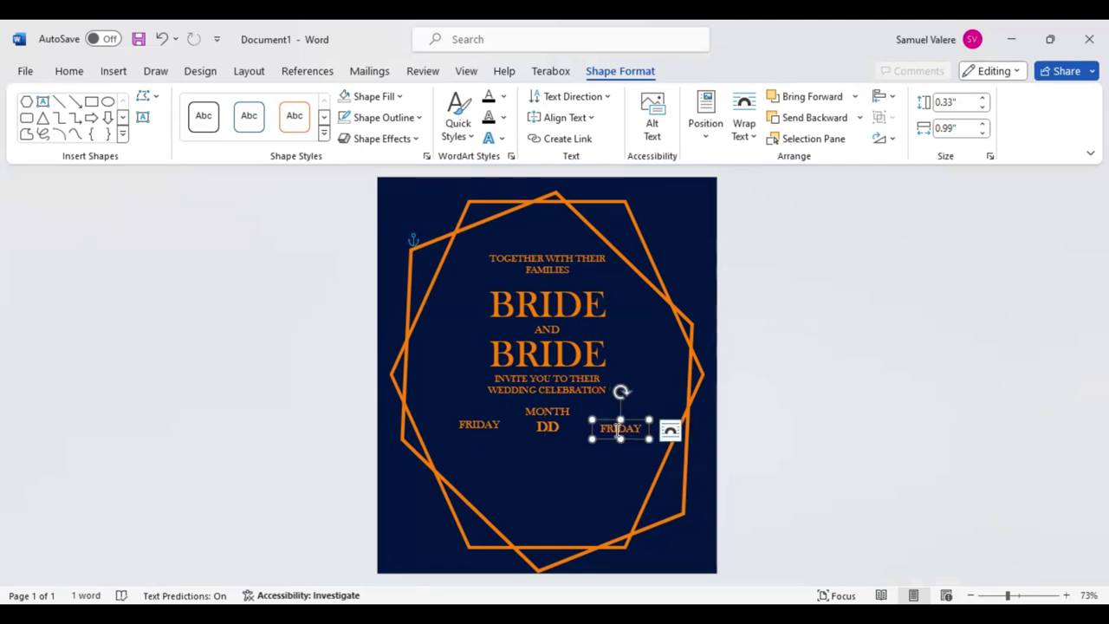
pyautogui.doubleClick(618, 429)
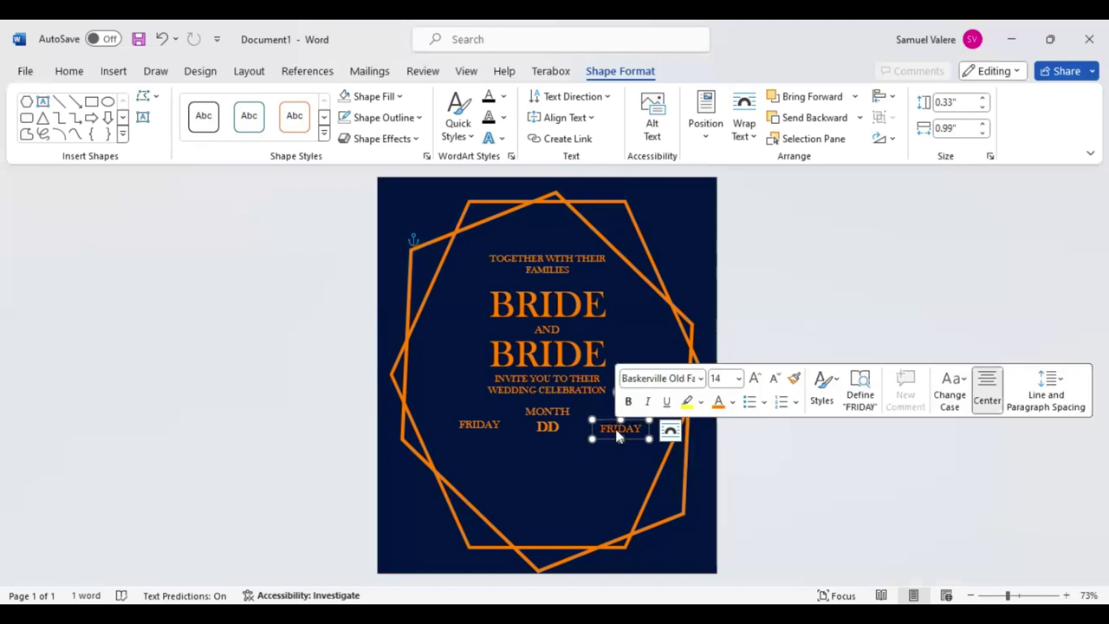
pyautogui.press('Delete')
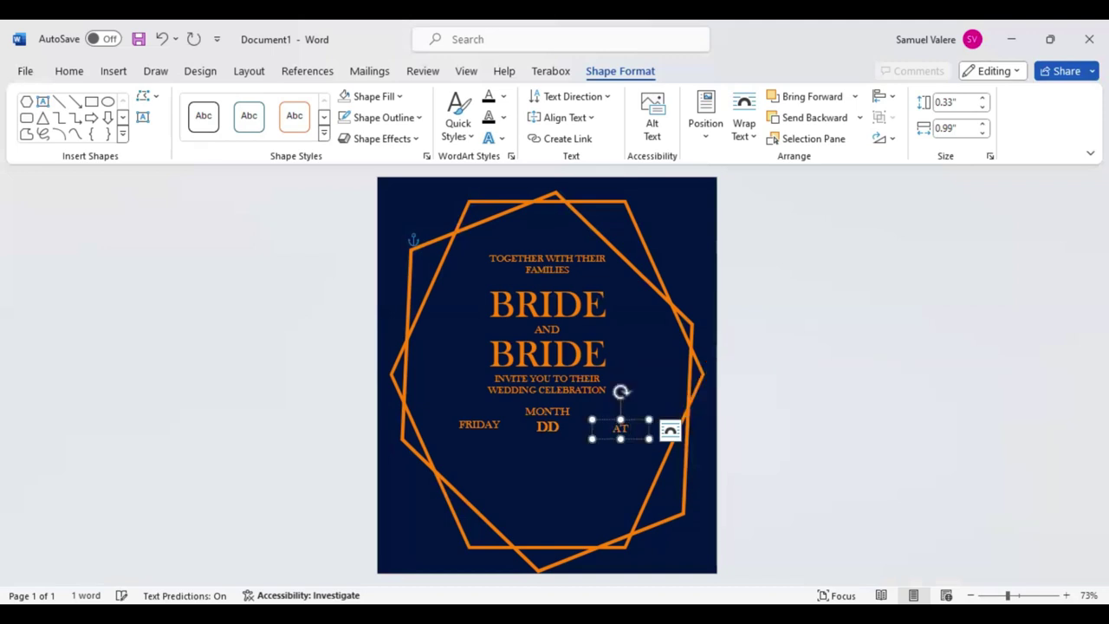
pyautogui.write('6')
pyautogui.write('PM')
# Shift both side boxes down slightly and nudge AT 6PM back beside the date
pyautogui.click(622, 436)
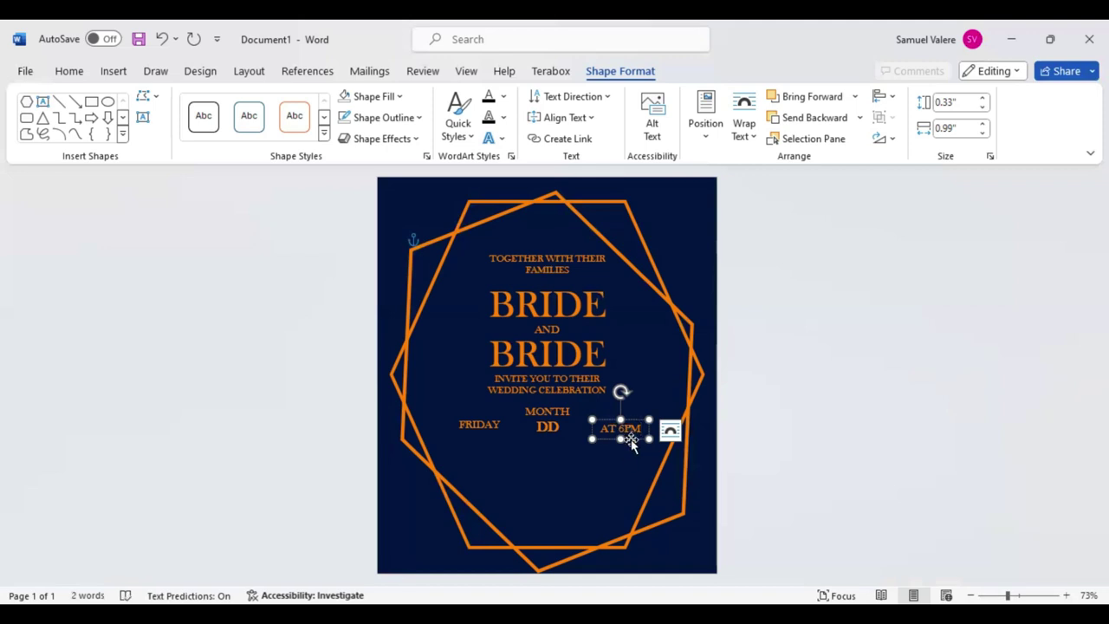
pyautogui.keyDown('shift'); pyautogui.click(487, 425); pyautogui.keyUp('shift')
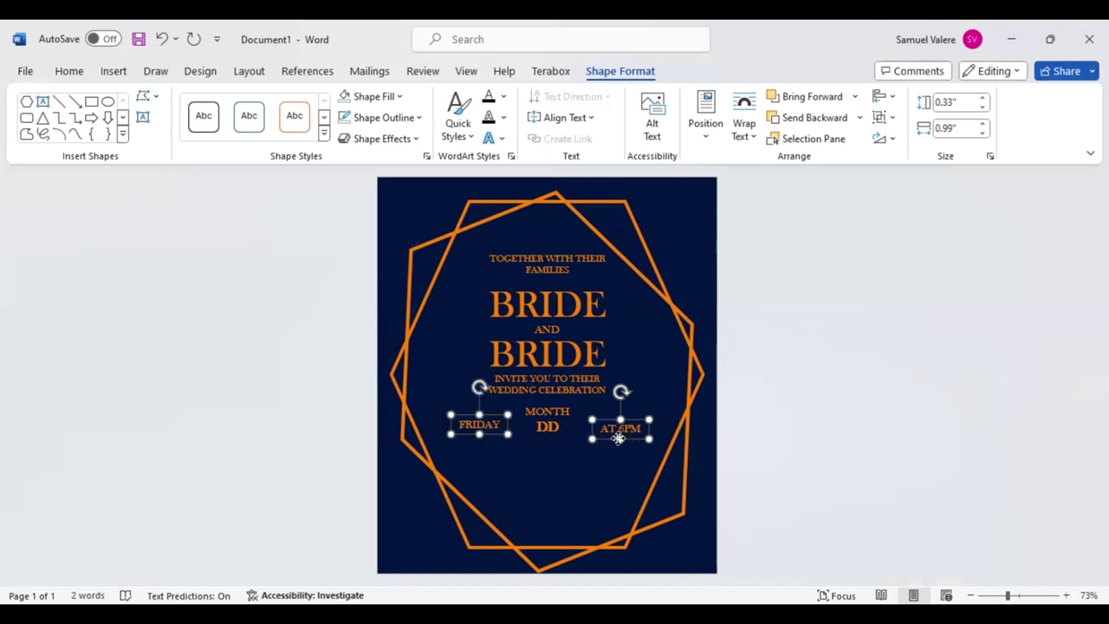
pyautogui.moveTo(632, 438)
pyautogui.mouseDown()
pyautogui.moveTo(635, 449)
pyautogui.moveTo(618, 439)
pyautogui.mouseUp()
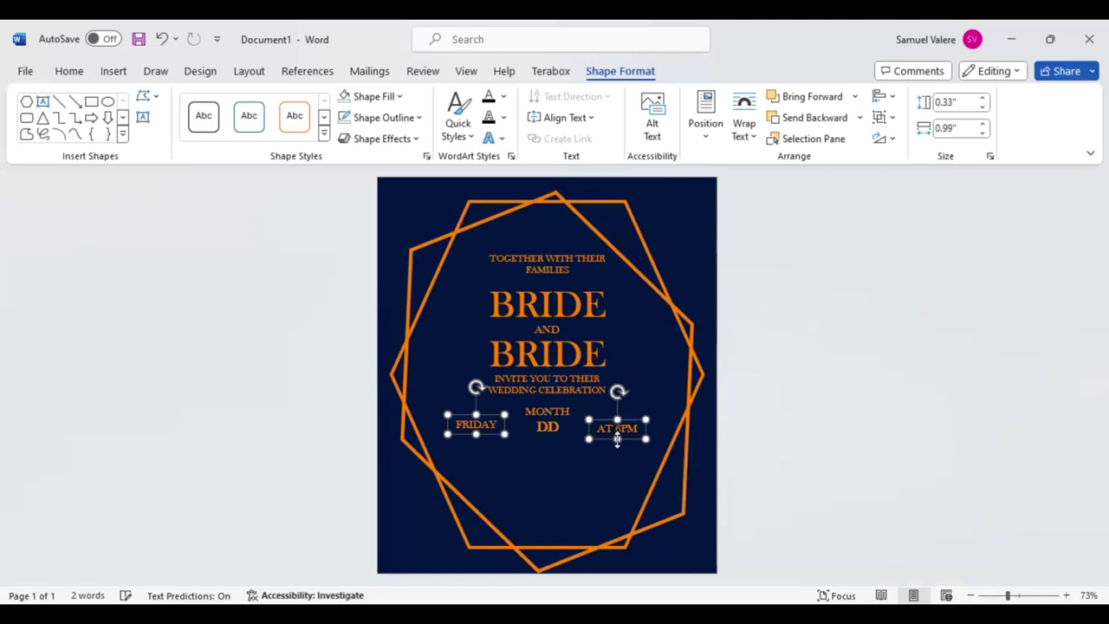
pyautogui.click(610, 444)
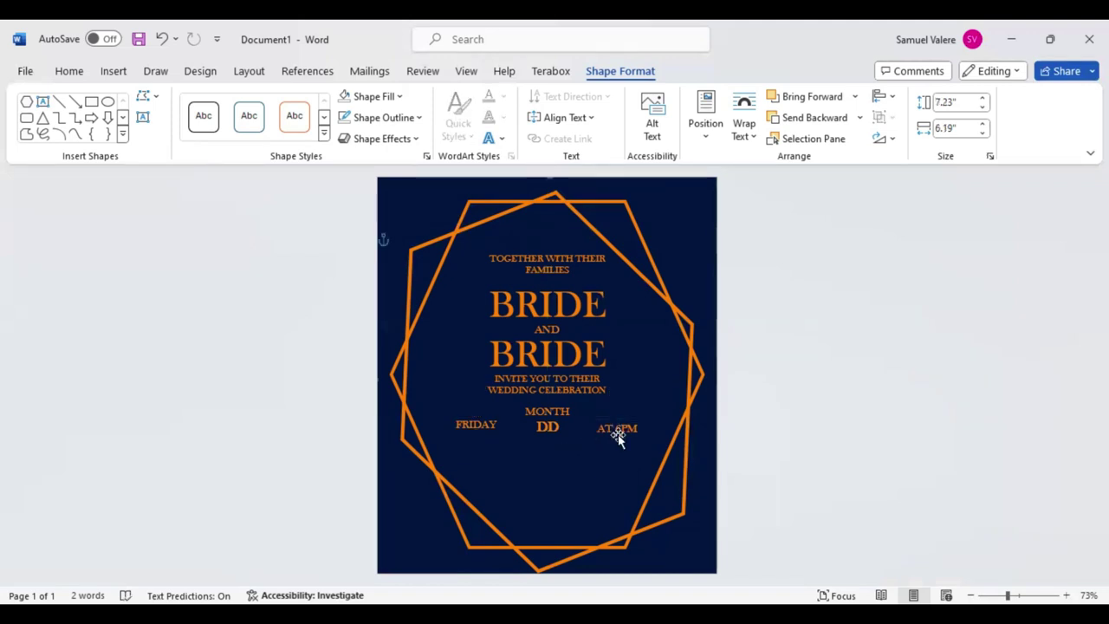
pyautogui.click(626, 433)
pyautogui.moveTo(628, 438); pyautogui.dragTo(485, 435)
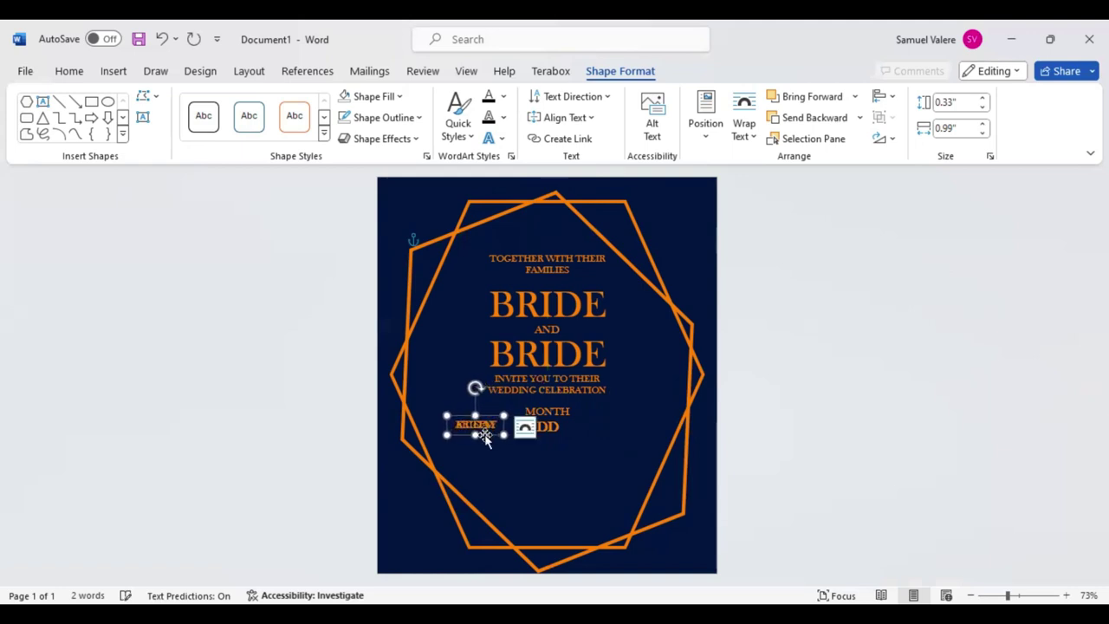
pyautogui.press('Right')
pyautogui.press('Right')
pyautogui.press('Right')
pyautogui.press('Right')
pyautogui.press('Right')
pyautogui.press('Right')
pyautogui.press('Right')
pyautogui.press('Right')
pyautogui.press('Right')
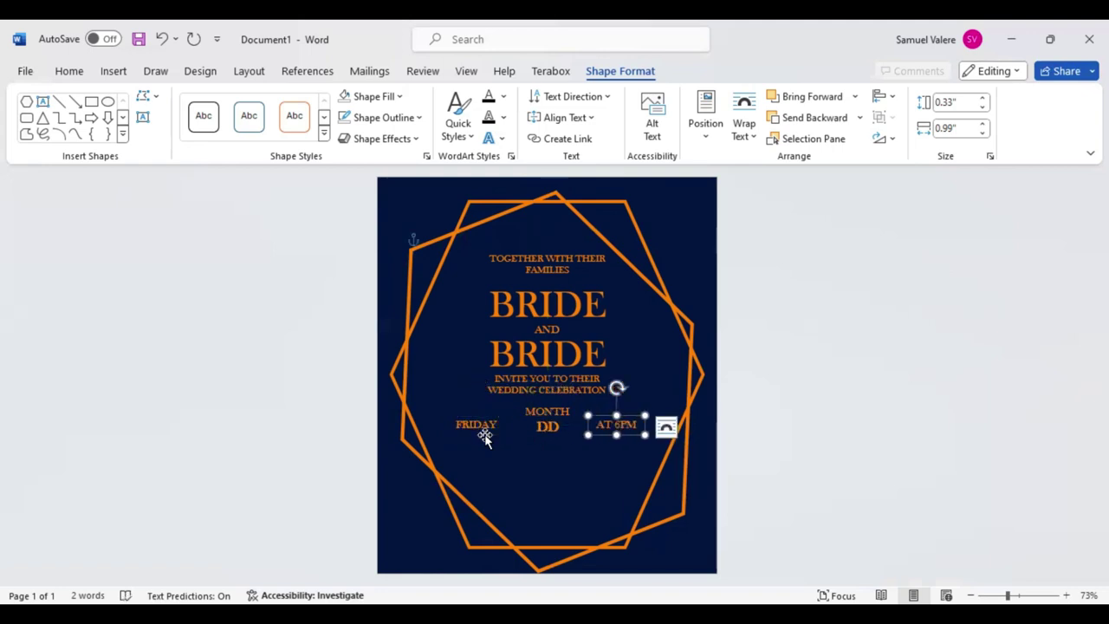
pyautogui.hotkey('ctrl', 'Right')
pyautogui.hotkey('ctrl', 'Right')
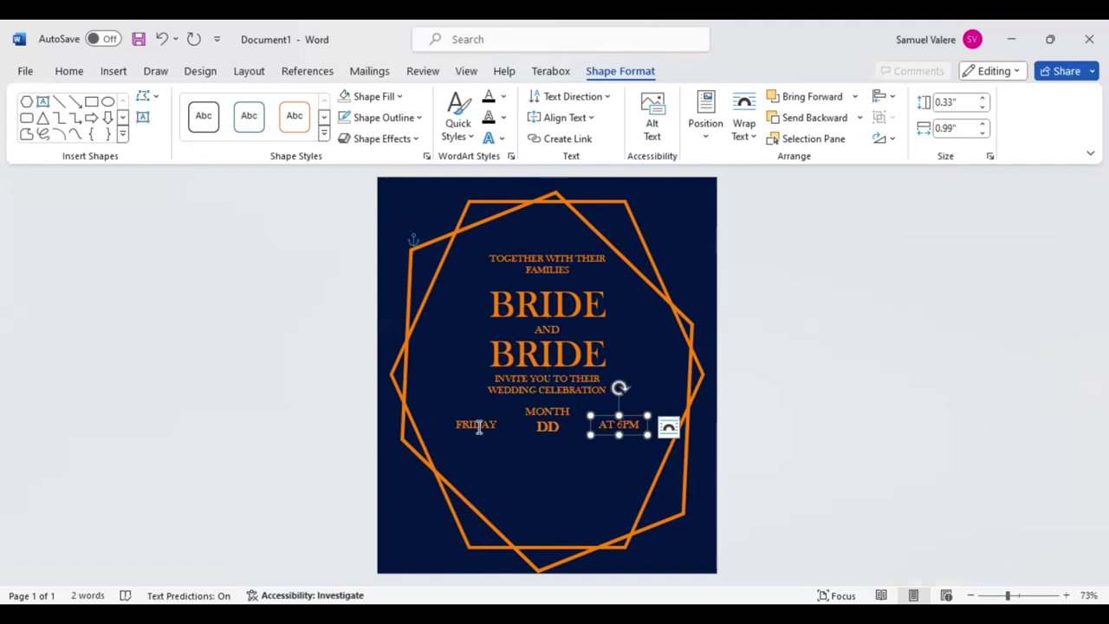
# Line up FRIDAY and AT 6PM level and balanced about the page centre
pyautogui.keyDown('shift'); pyautogui.click(477, 425); pyautogui.keyUp('shift')
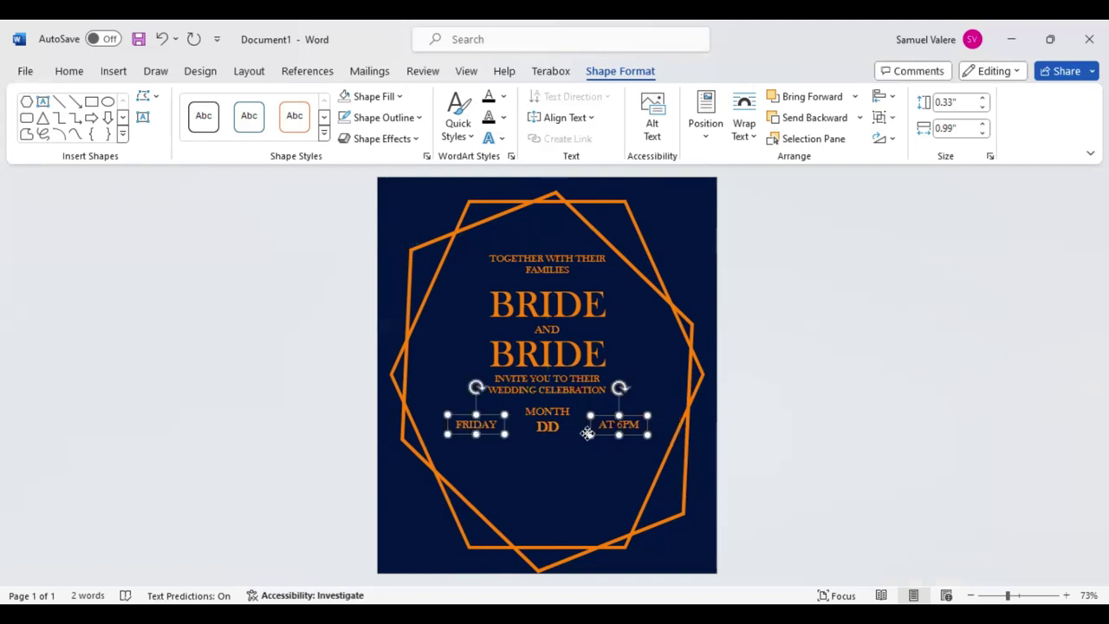
pyautogui.moveTo(589, 430); pyautogui.dragTo(586, 434)
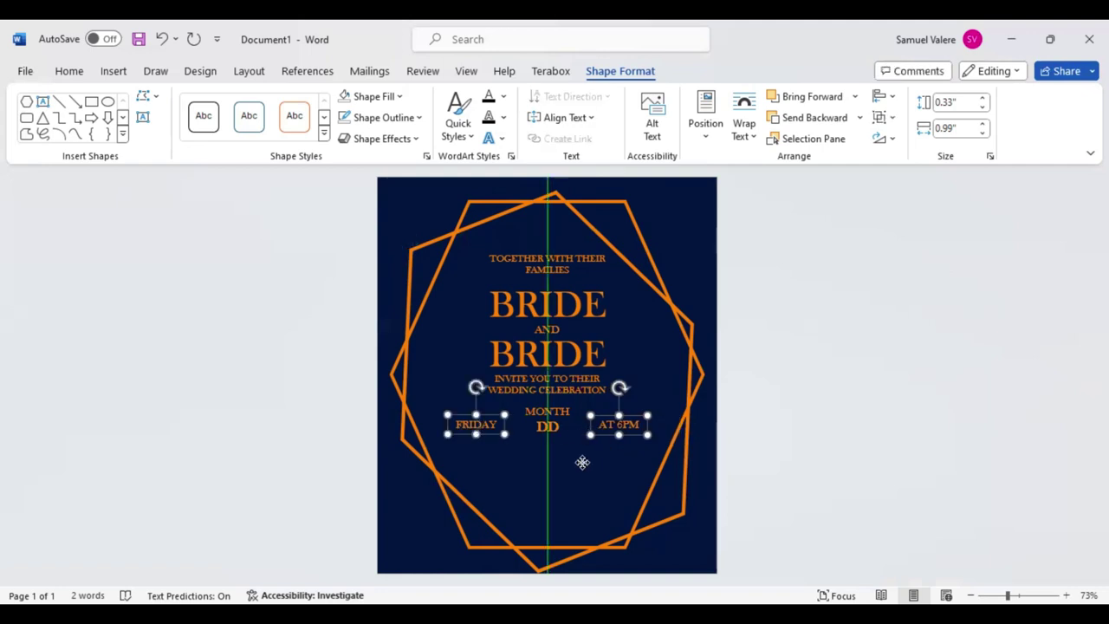
pyautogui.click(552, 410)
pyautogui.click(562, 425)
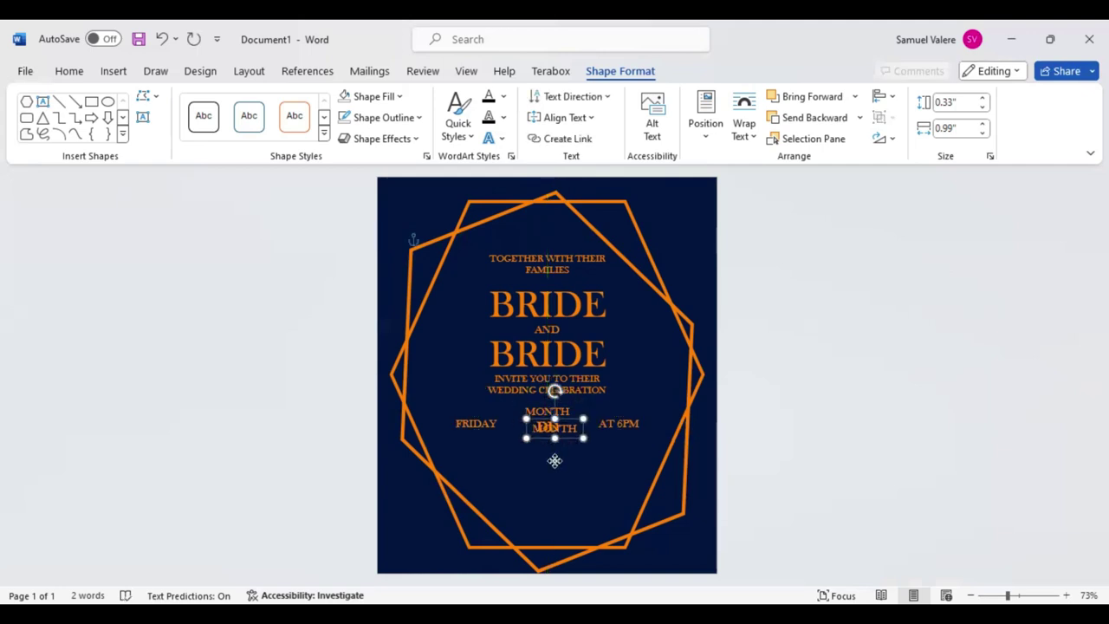
# Copy the MONTH box below DD and change the copy to YEAR
pyautogui.moveTo(564, 428)
pyautogui.mouseDown()
pyautogui.moveTo(554, 462)
pyautogui.moveTo(553, 442)
pyautogui.mouseUp()
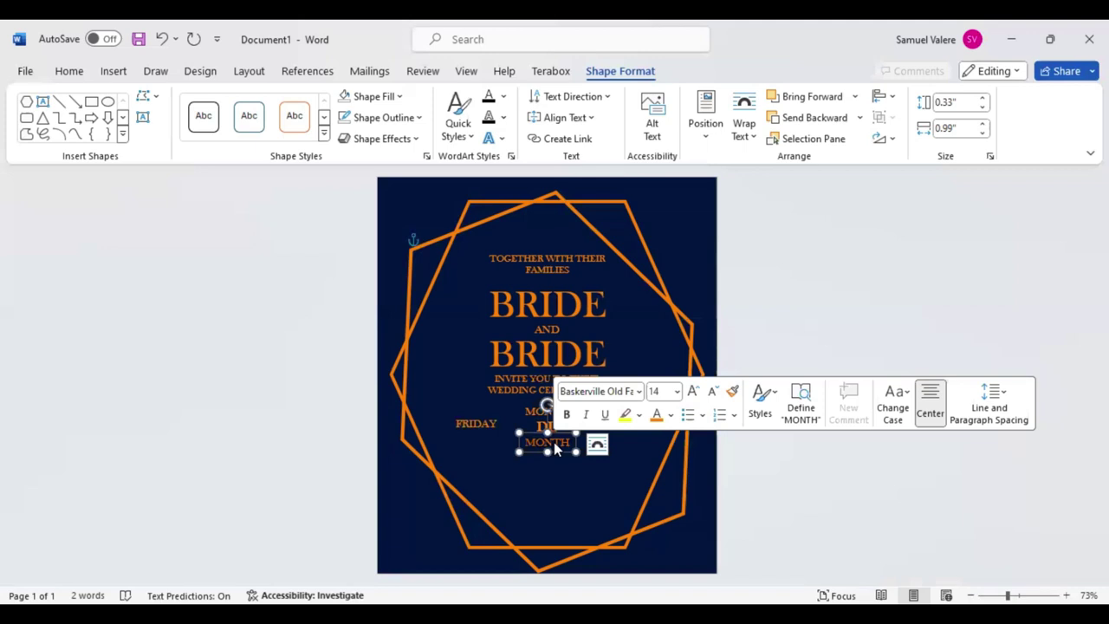
pyautogui.doubleClick(554, 442)
pyautogui.write('YE')
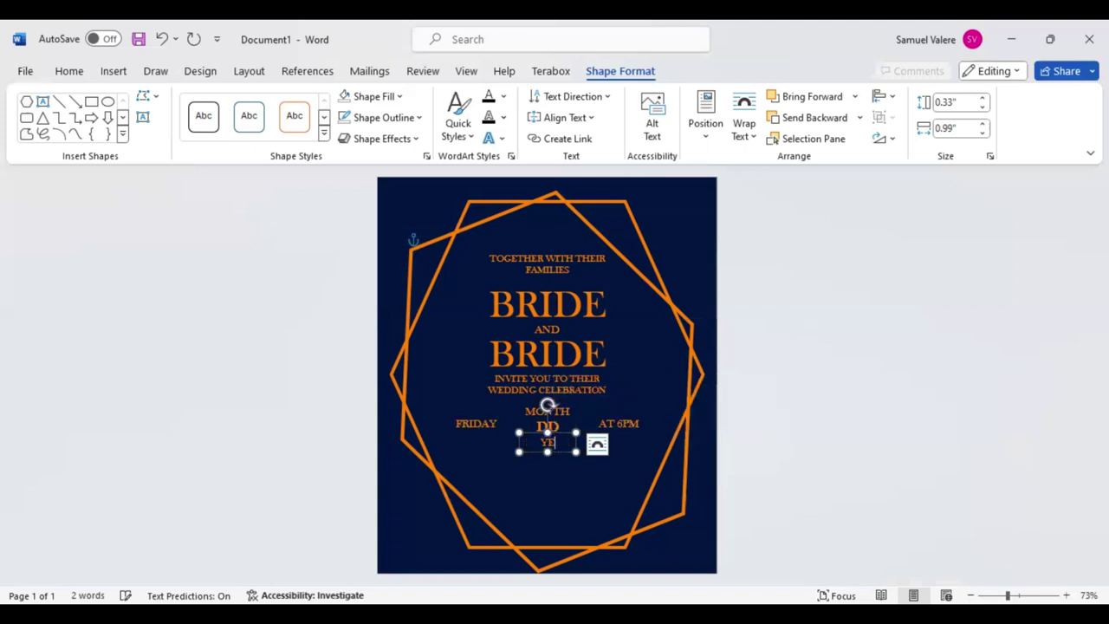
pyautogui.write('AR')
pyautogui.click(565, 412)
pyautogui.click(554, 446)
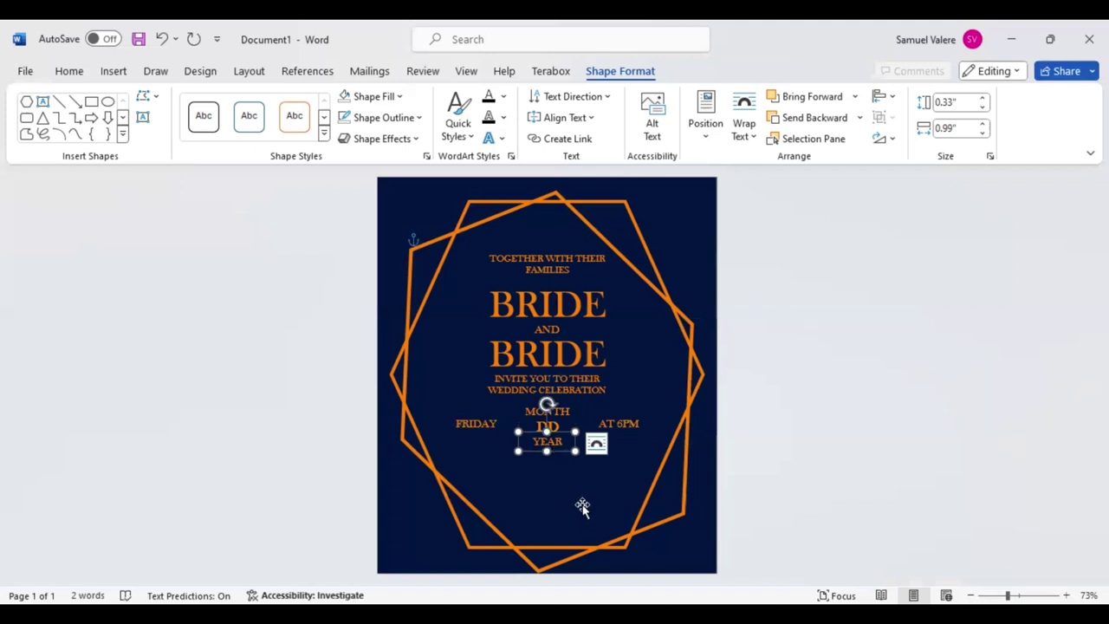
# Copy the invitation line below YEAR, retype it as 'Place / Venue Name', and shorten its box
pyautogui.click(515, 381)
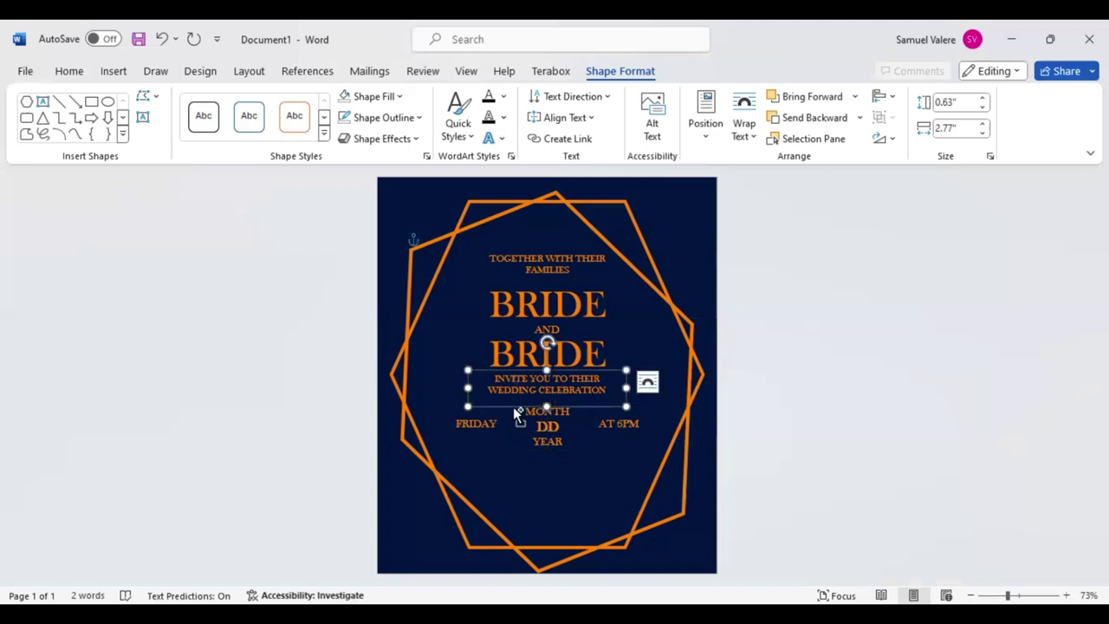
pyautogui.moveTo(526, 411); pyautogui.dragTo(532, 468)
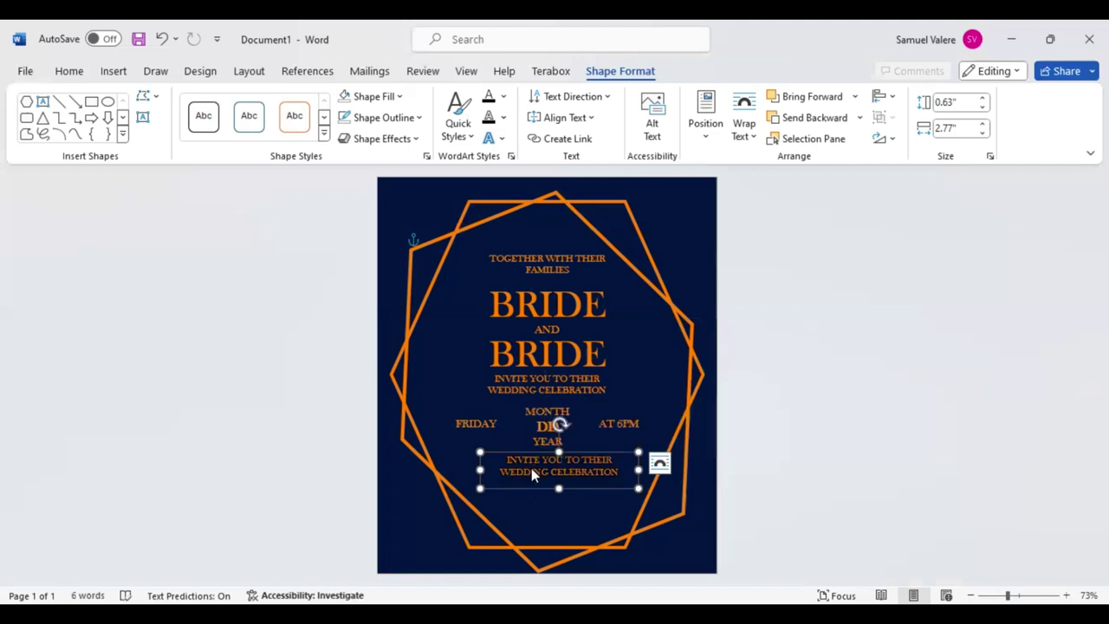
pyautogui.write('F')
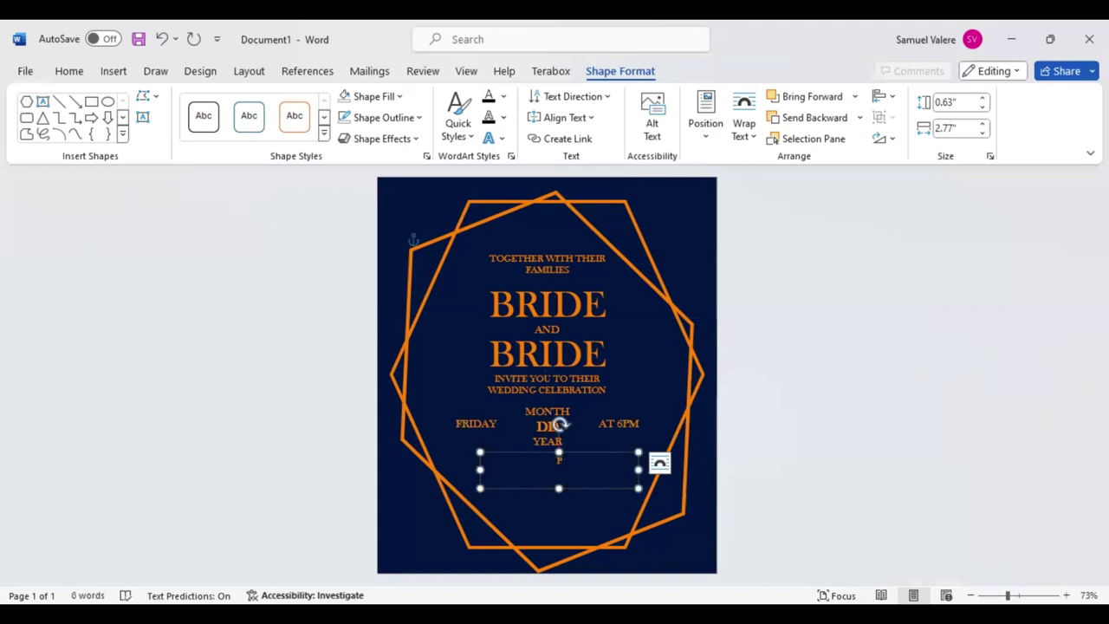
pyautogui.write('lace')
pyautogui.write(',')
pyautogui.write('V')
pyautogui.write('en')
pyautogui.write('ue')
pyautogui.write(' Name')
pyautogui.moveTo(559, 489); pyautogui.dragTo(558, 470)
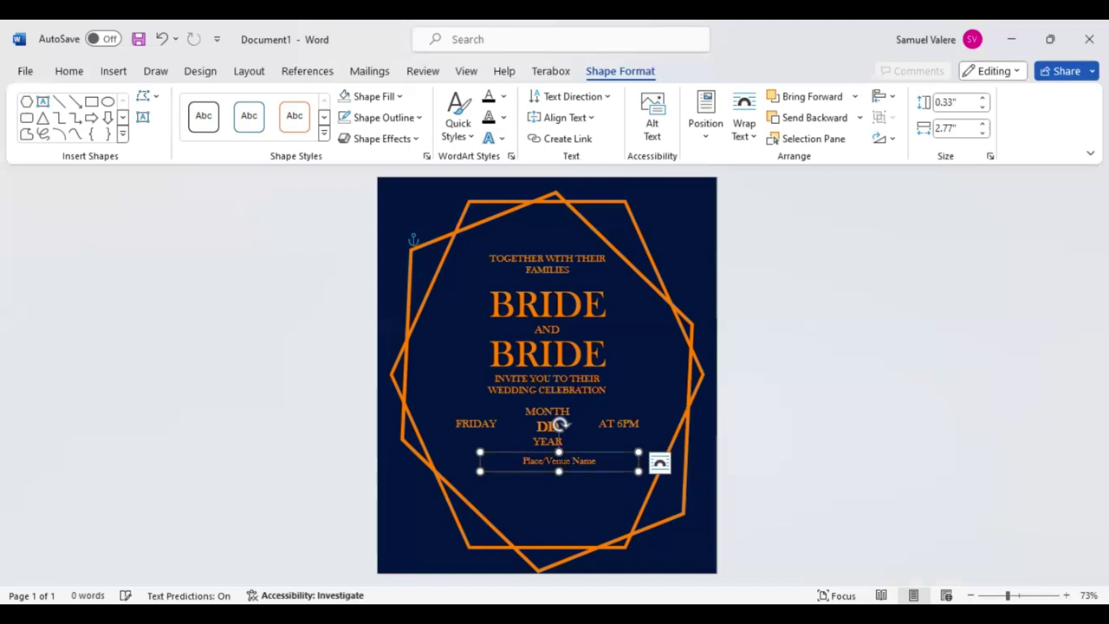
# Make the venue text bold at 18 pt
pyautogui.hotkey('ctrl', 'a')
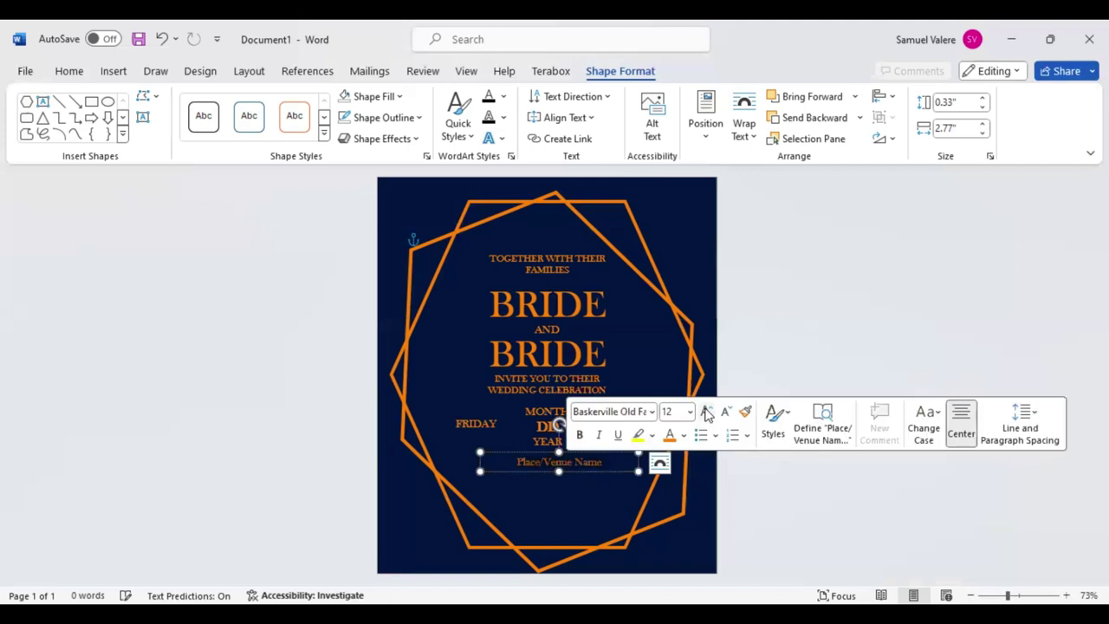
pyautogui.click(706, 412)
pyautogui.click(580, 435)
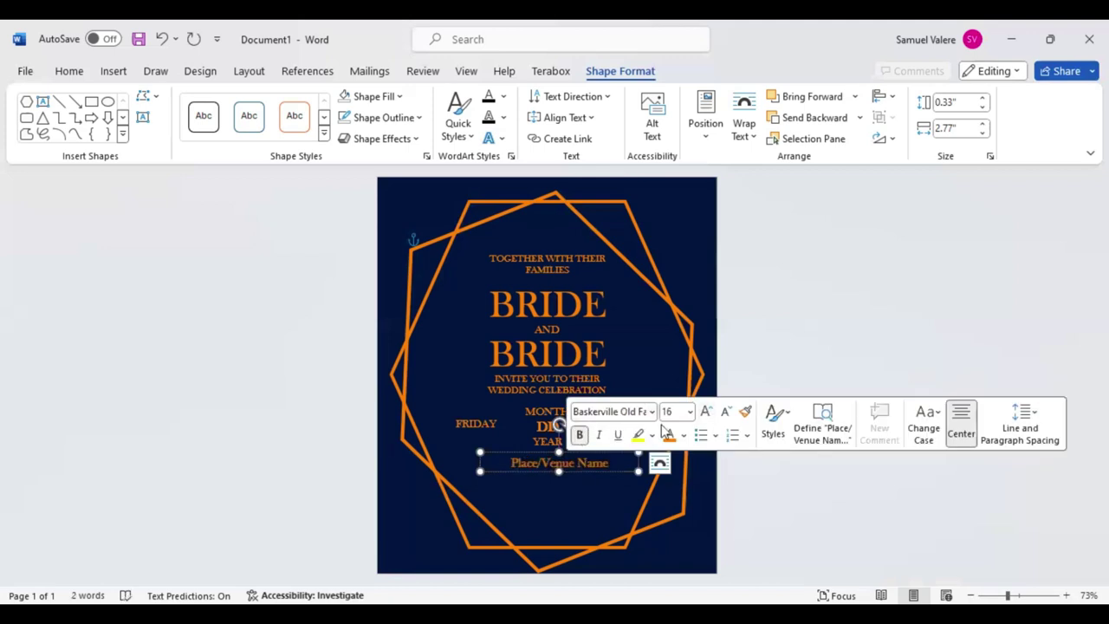
pyautogui.click(705, 413)
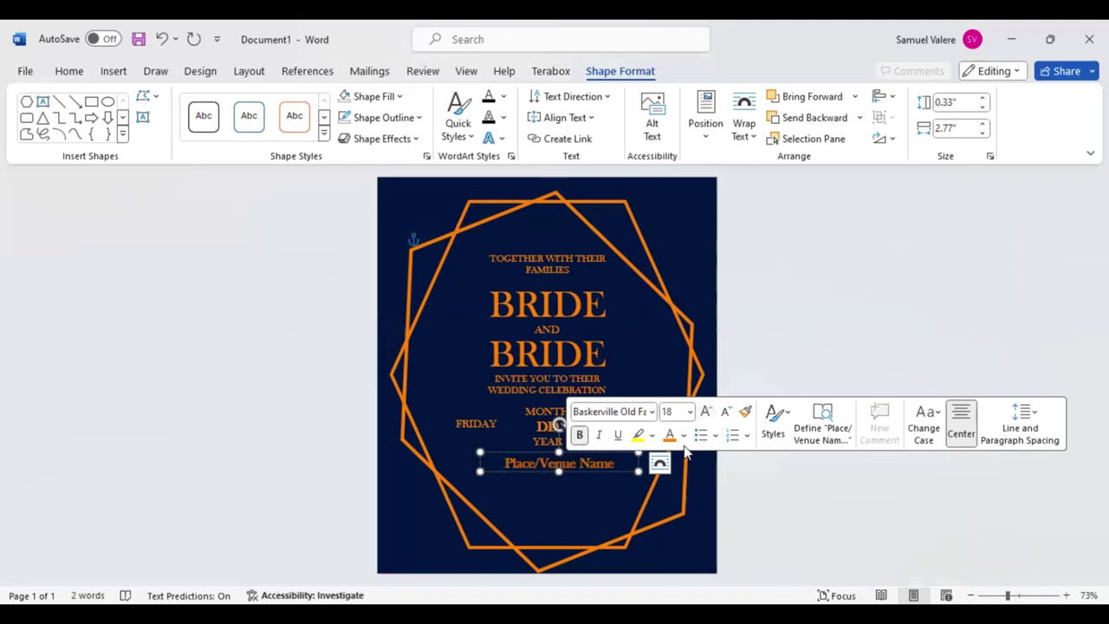
pyautogui.press('Escape')
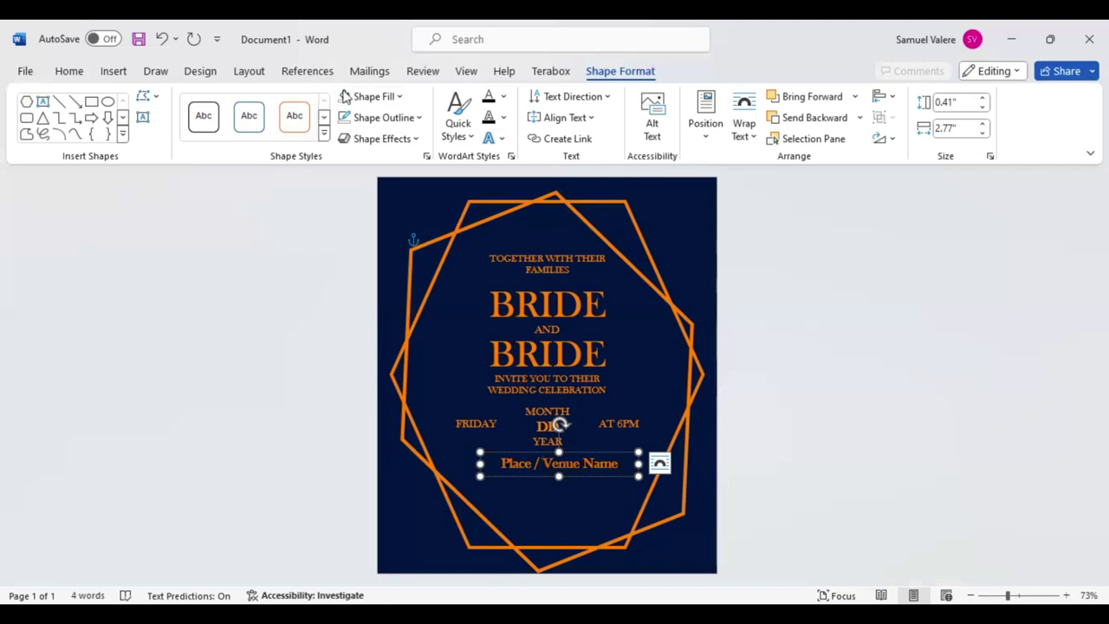
# Set the venue line's character spacing to Expanded by 4 pt in Font > Advanced
pyautogui.click(71, 71)
pyautogui.click(323, 157)
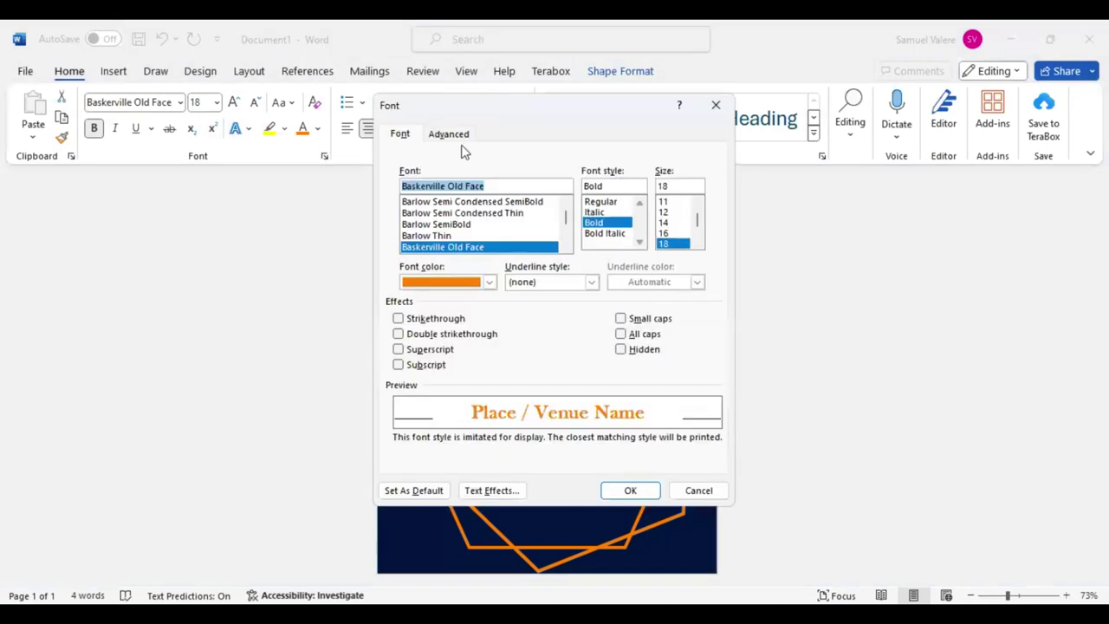
pyautogui.click(449, 134)
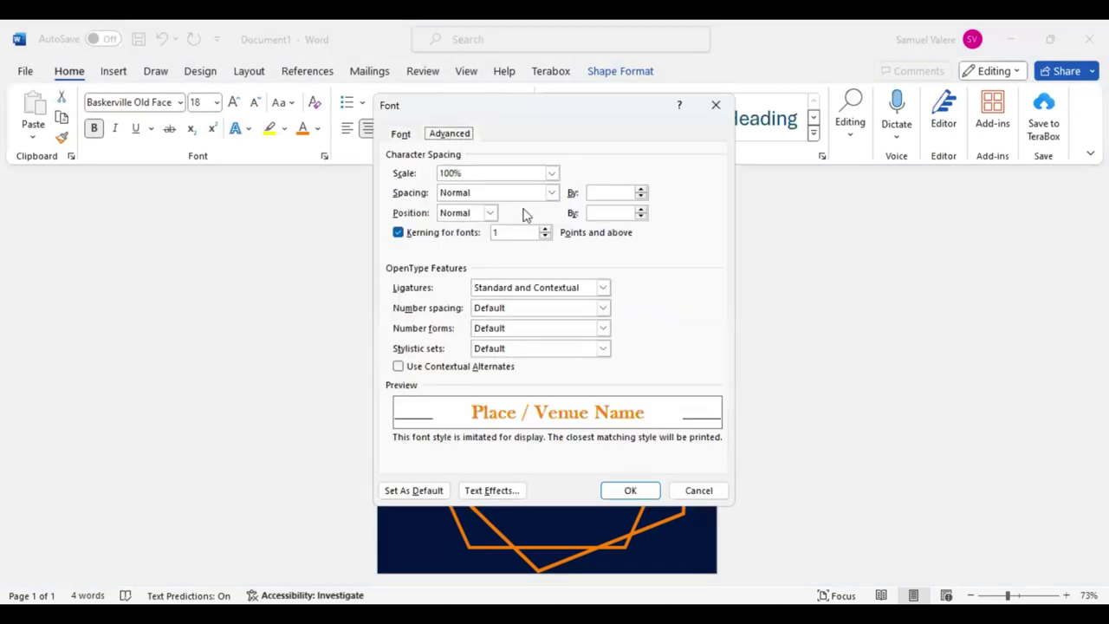
pyautogui.click(551, 193)
pyautogui.click(481, 219)
pyautogui.click(596, 192)
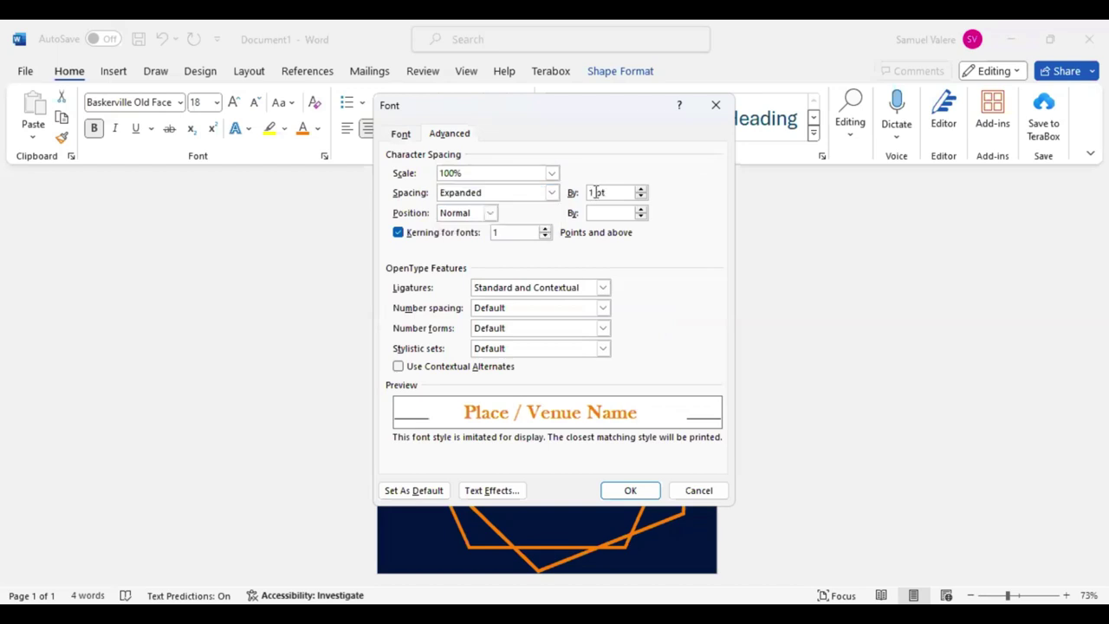
pyautogui.write('4')
pyautogui.press('Return')
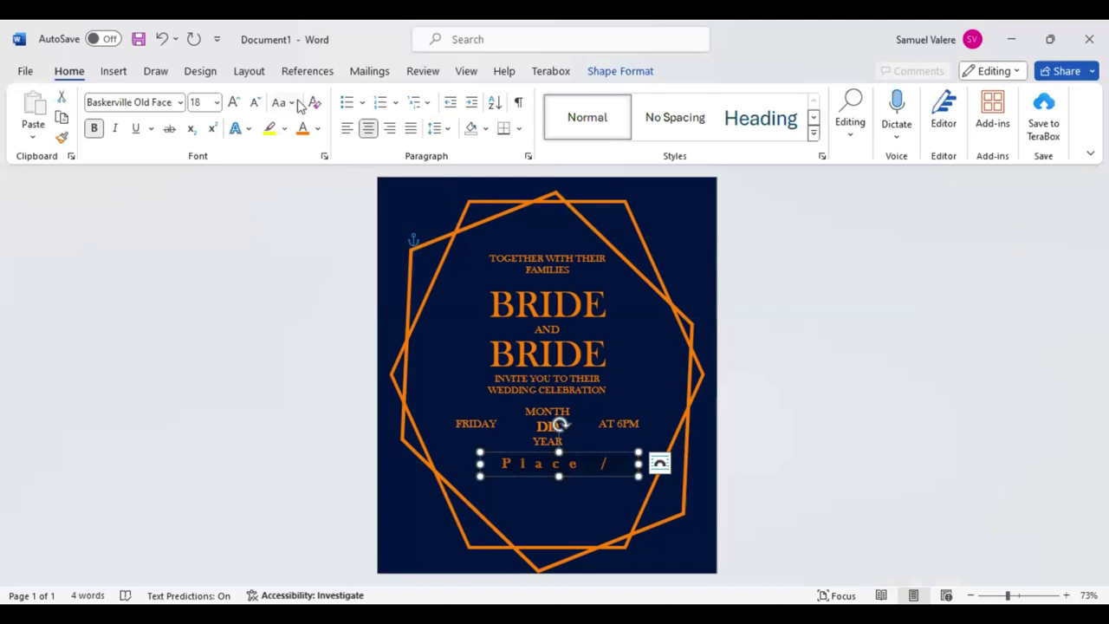
# Reopen the font settings with Ctrl+D and re-enter 4 pt expanded spacing
pyautogui.hotkey('ctrl', 'd')
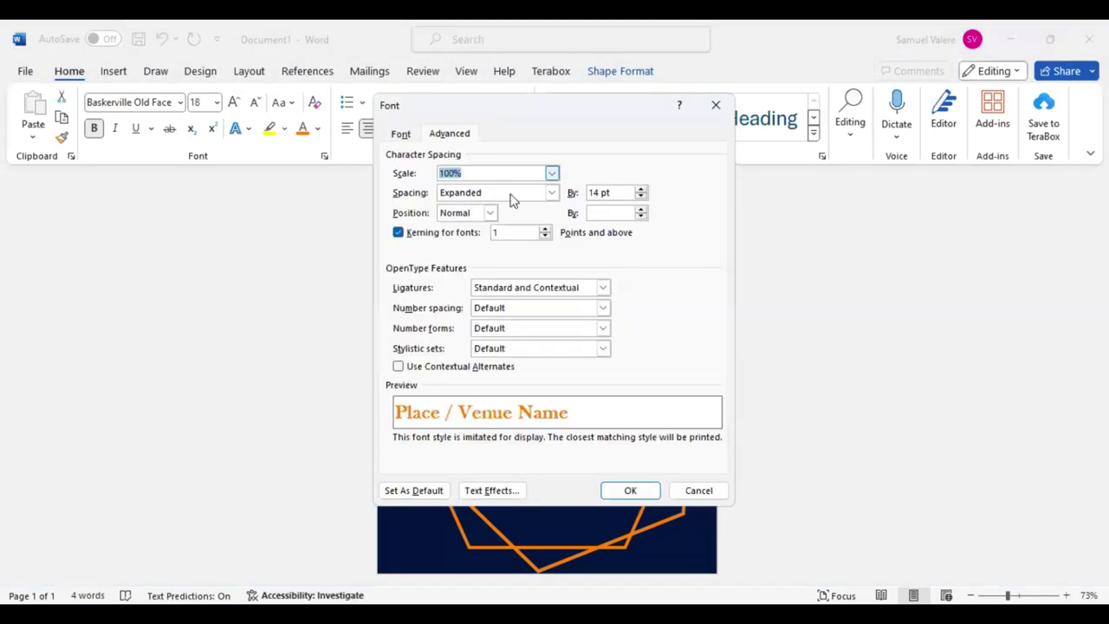
pyautogui.click(597, 192)
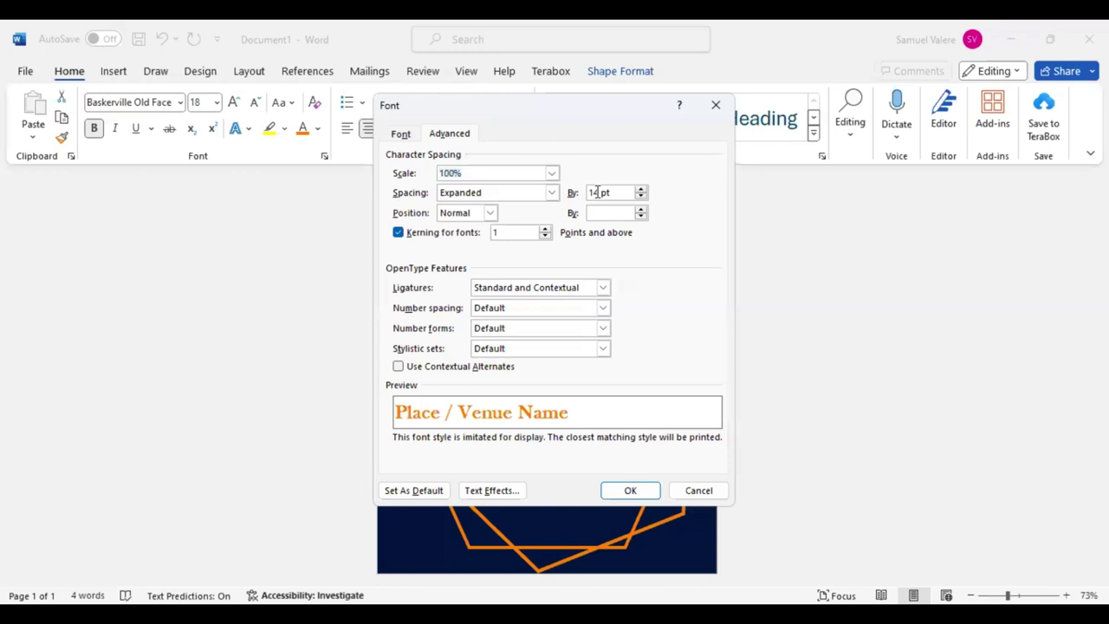
pyautogui.press('BackSpace')
pyautogui.press('Delete')
pyautogui.press('Delete')
pyautogui.write('4')
pyautogui.press('Return')
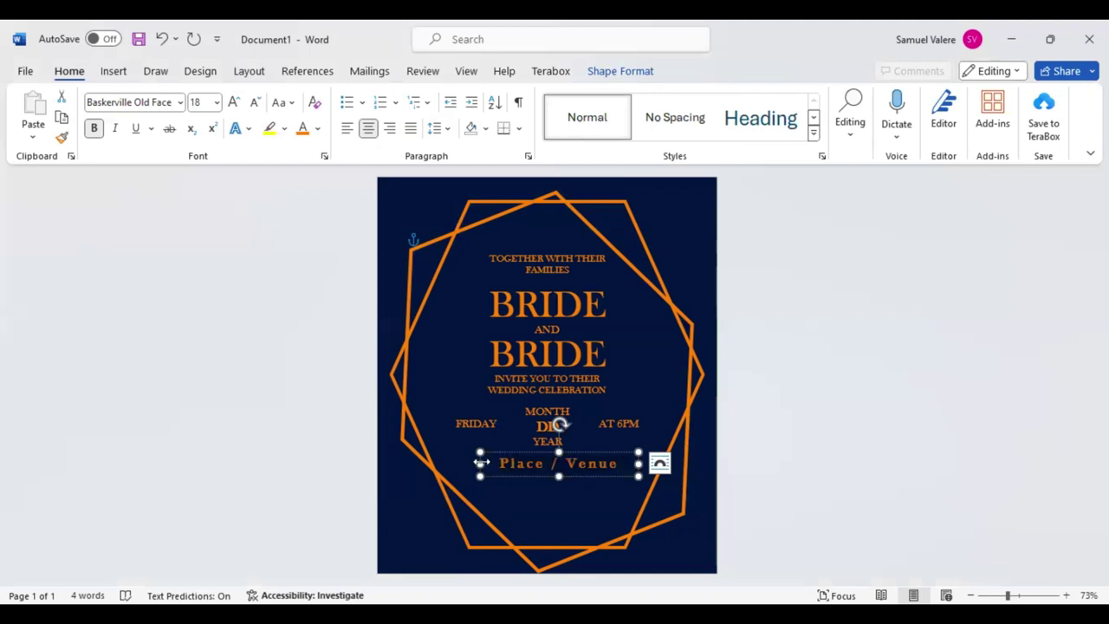
# Widen the venue box, make it UPPERCASE at 12 pt, and nudge it to centre
pyautogui.moveTo(481, 463); pyautogui.dragTo(440, 462)
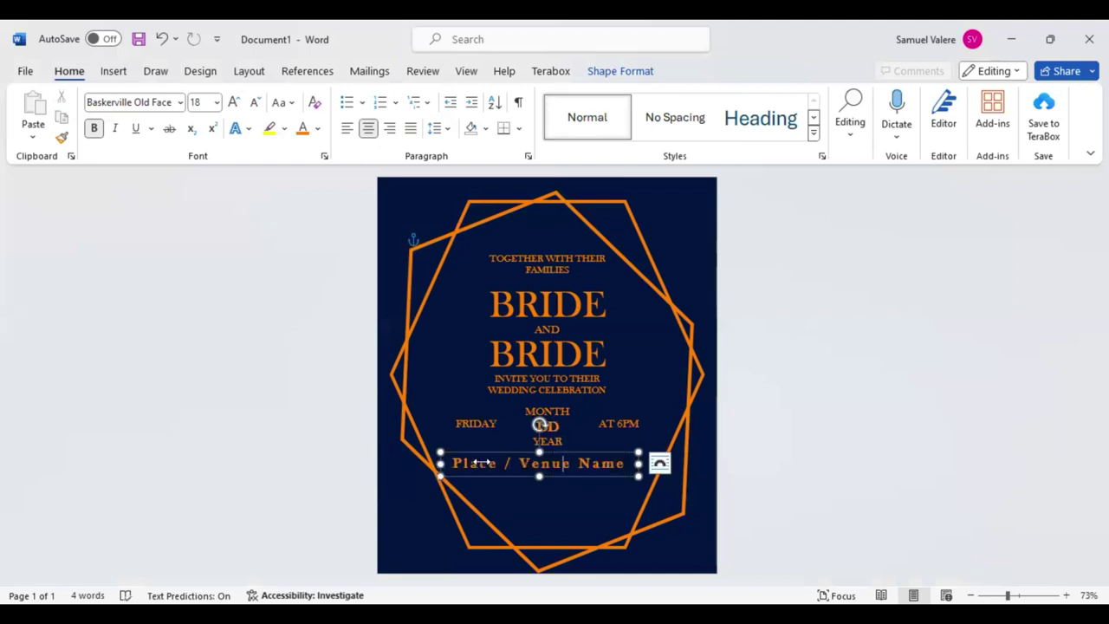
pyautogui.click(293, 104)
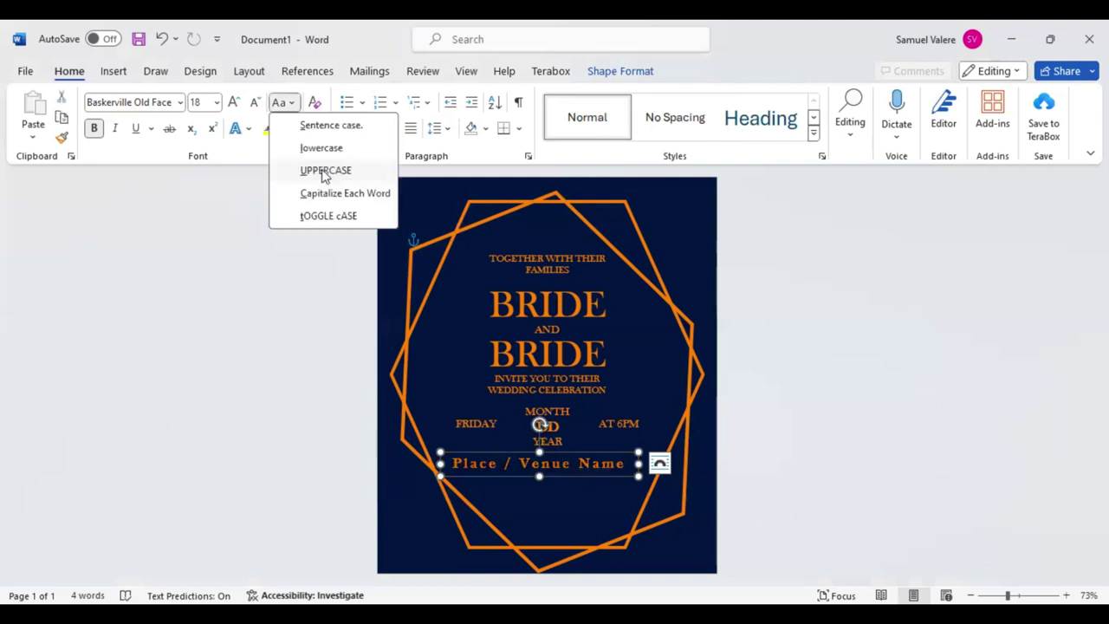
pyautogui.click(325, 172)
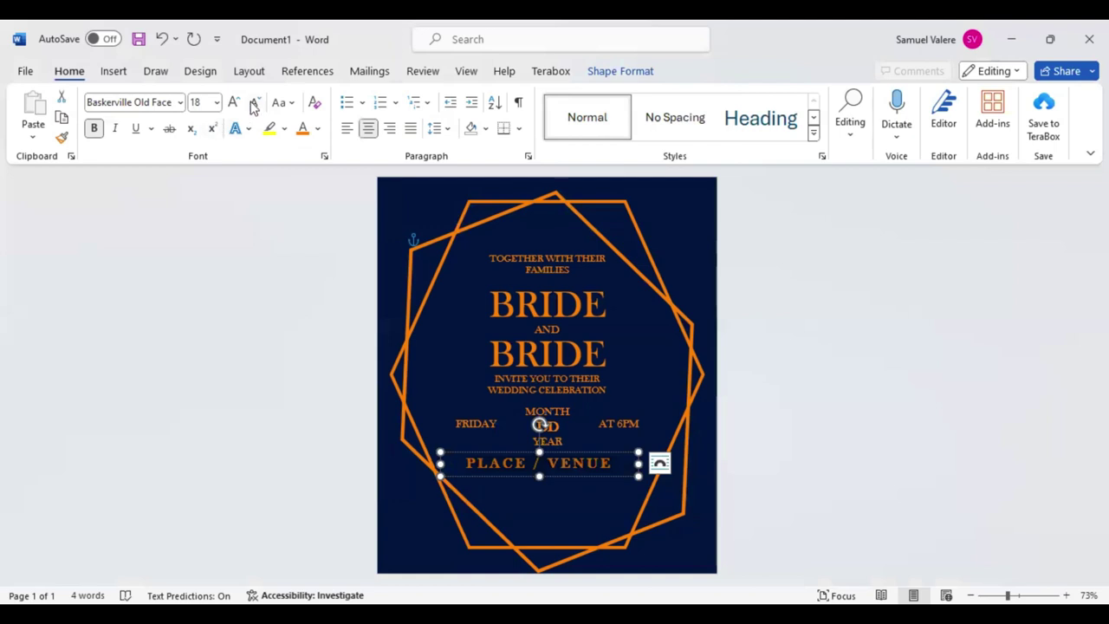
pyautogui.click(255, 102)
pyautogui.click(256, 102)
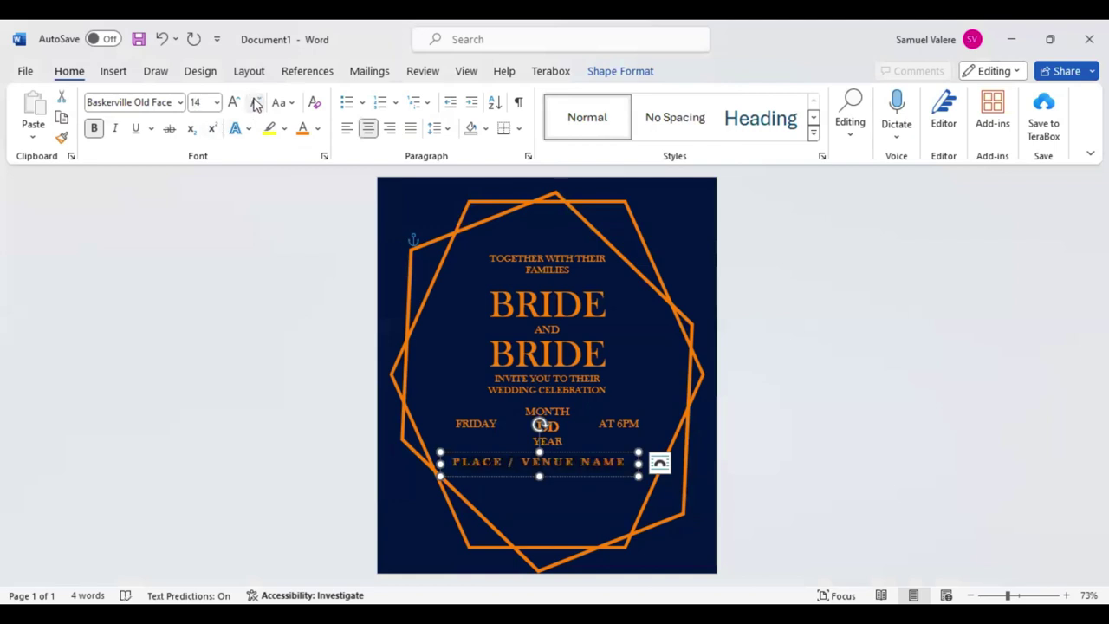
pyautogui.click(256, 103)
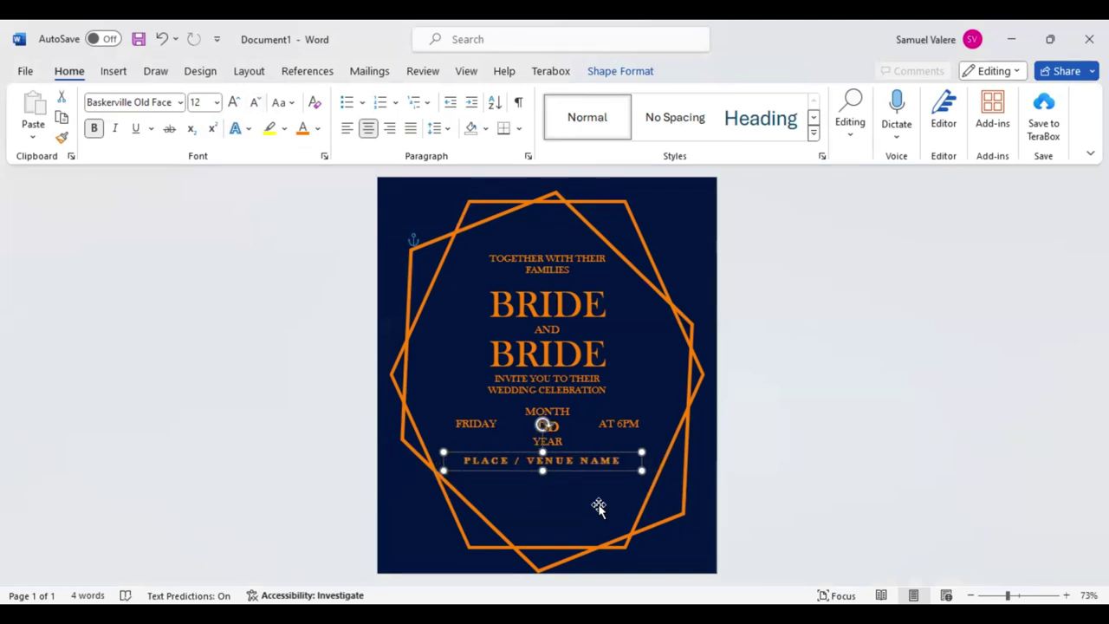
pyautogui.press('Right')
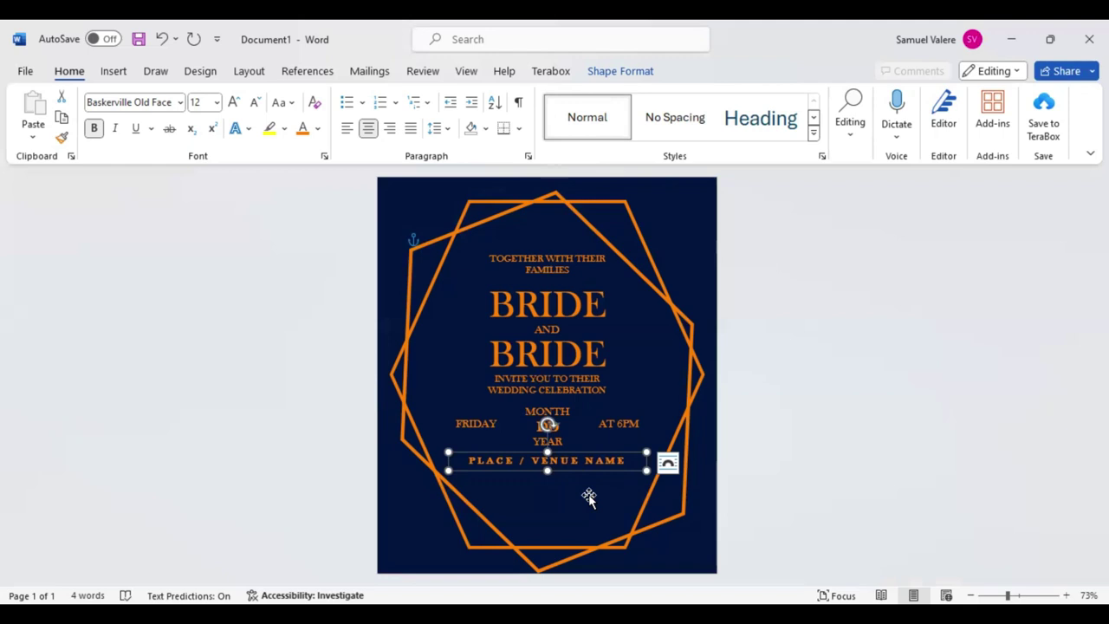
pyautogui.press('Tab')
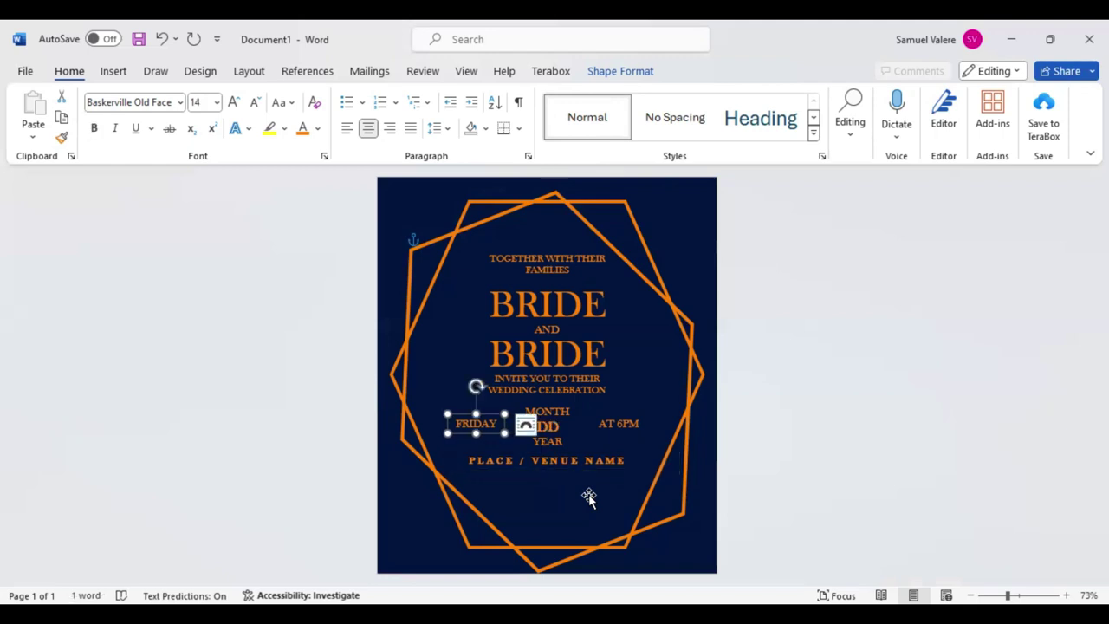
# Copy the FRIDAY box below the venue as 'INSERT ADDRESS' in 12 pt uppercase, centred
pyautogui.moveTo(500, 432); pyautogui.dragTo(571, 488)
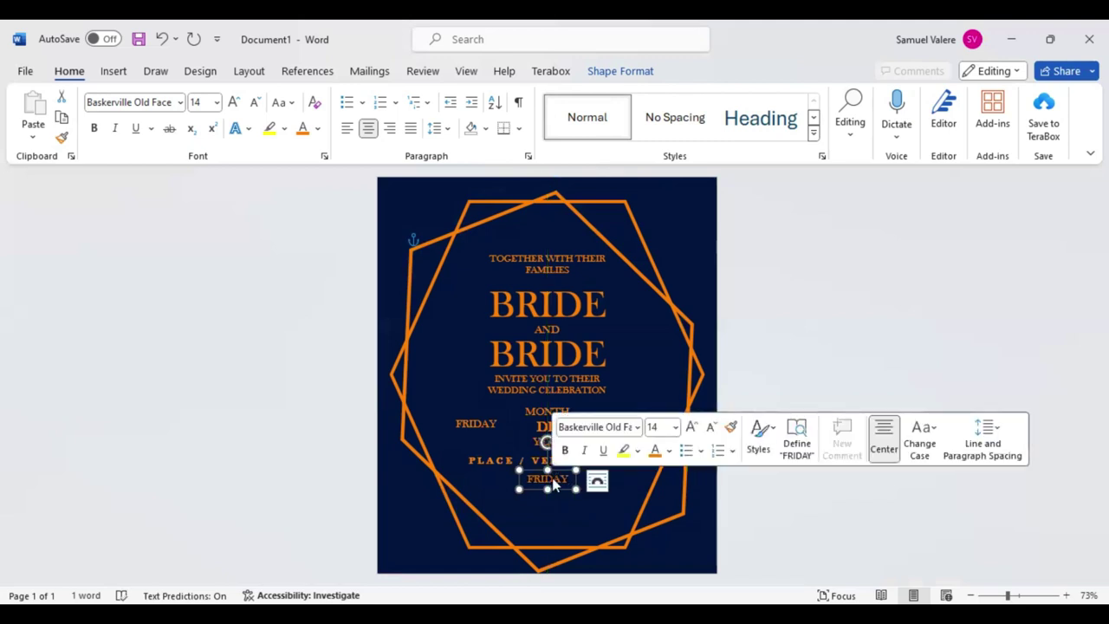
pyautogui.write('Inser')
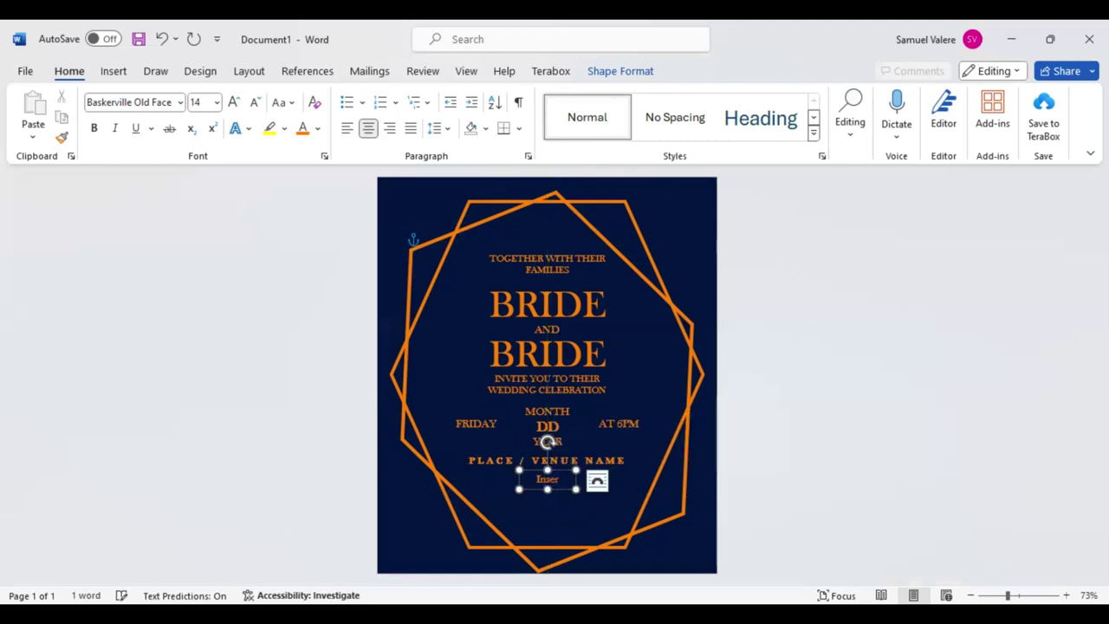
pyautogui.write('t')
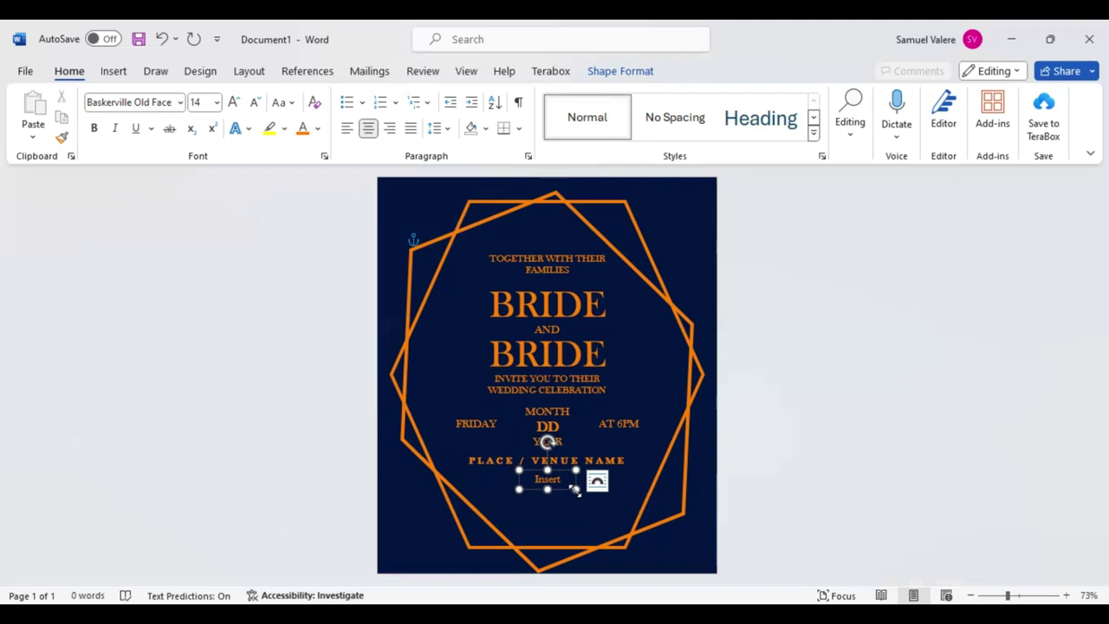
pyautogui.moveTo(574, 491); pyautogui.dragTo(624, 490)
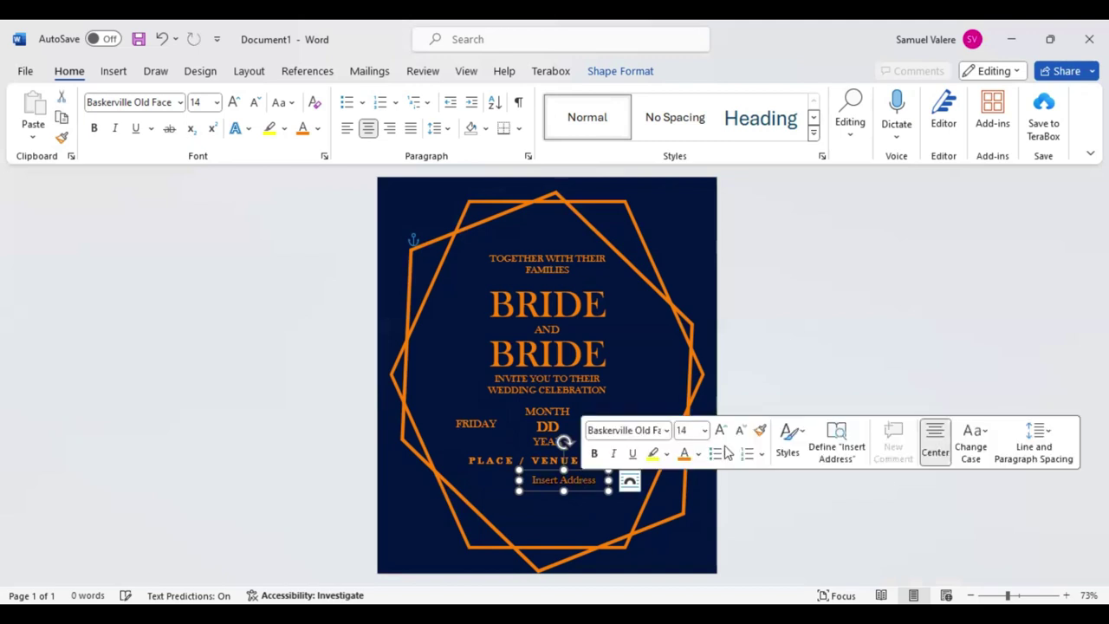
pyautogui.click(741, 431)
pyautogui.click(282, 103)
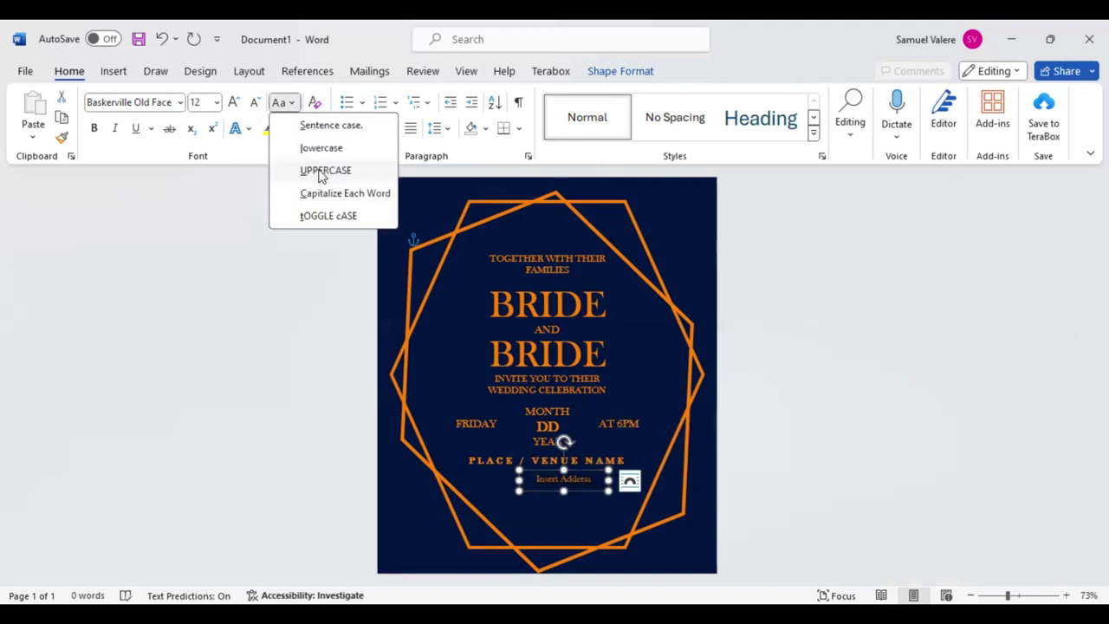
pyautogui.click(325, 170)
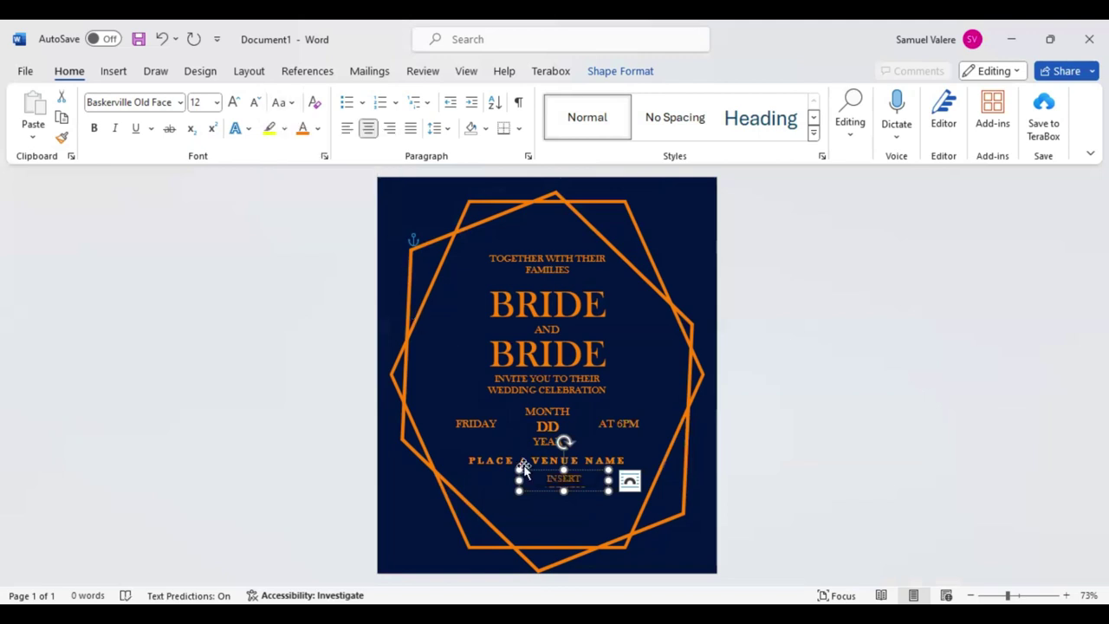
pyautogui.moveTo(519, 479); pyautogui.dragTo(490, 479)
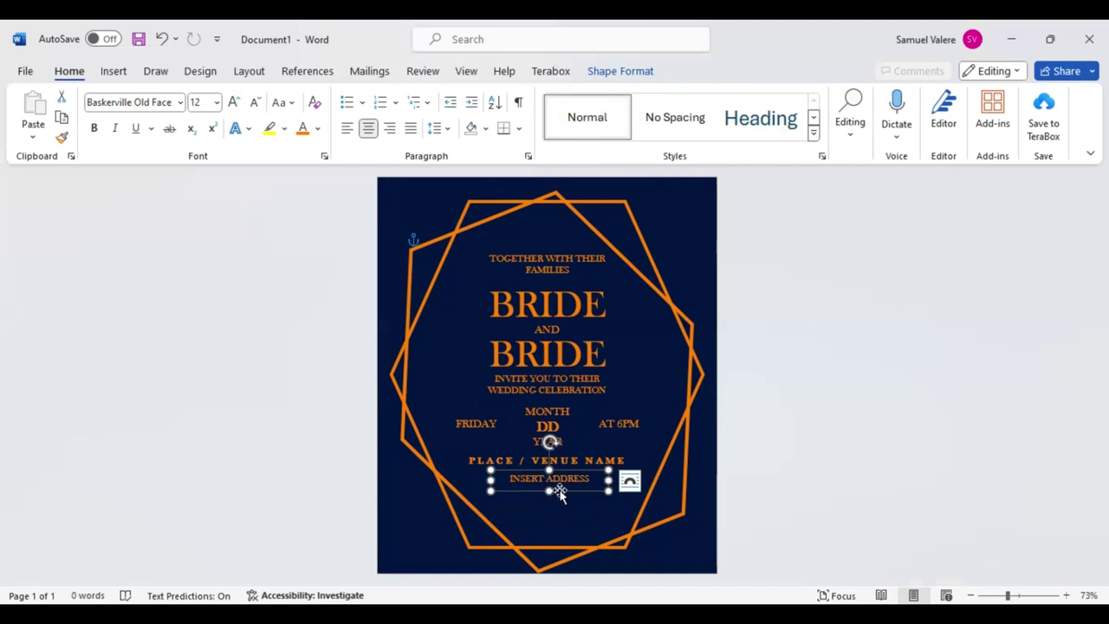
pyautogui.moveTo(558, 492); pyautogui.dragTo(560, 484)
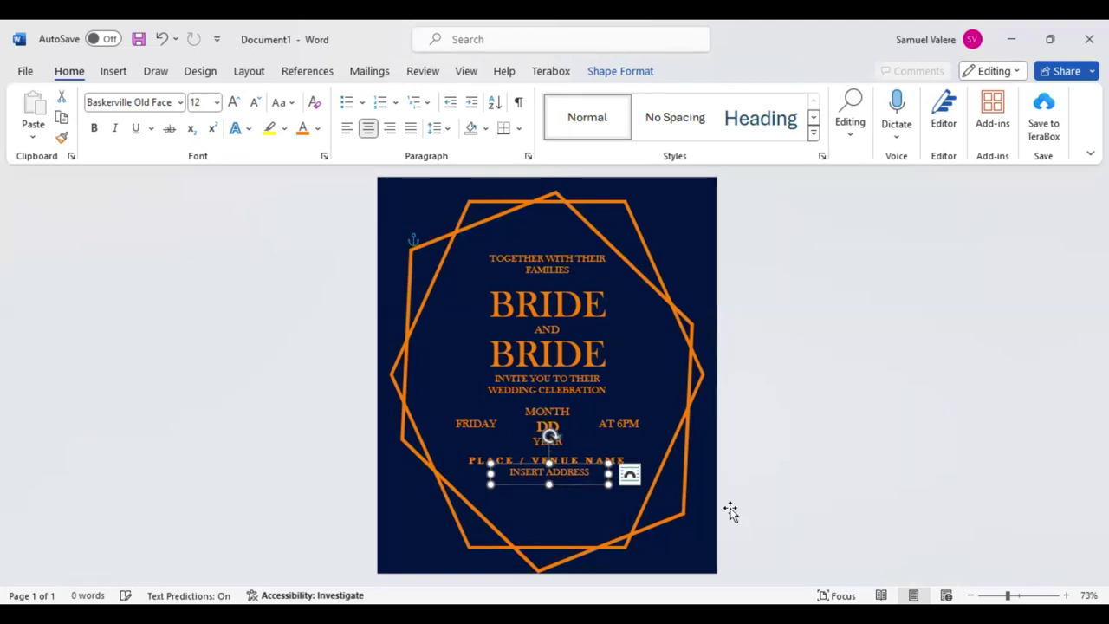
pyautogui.click(766, 416)
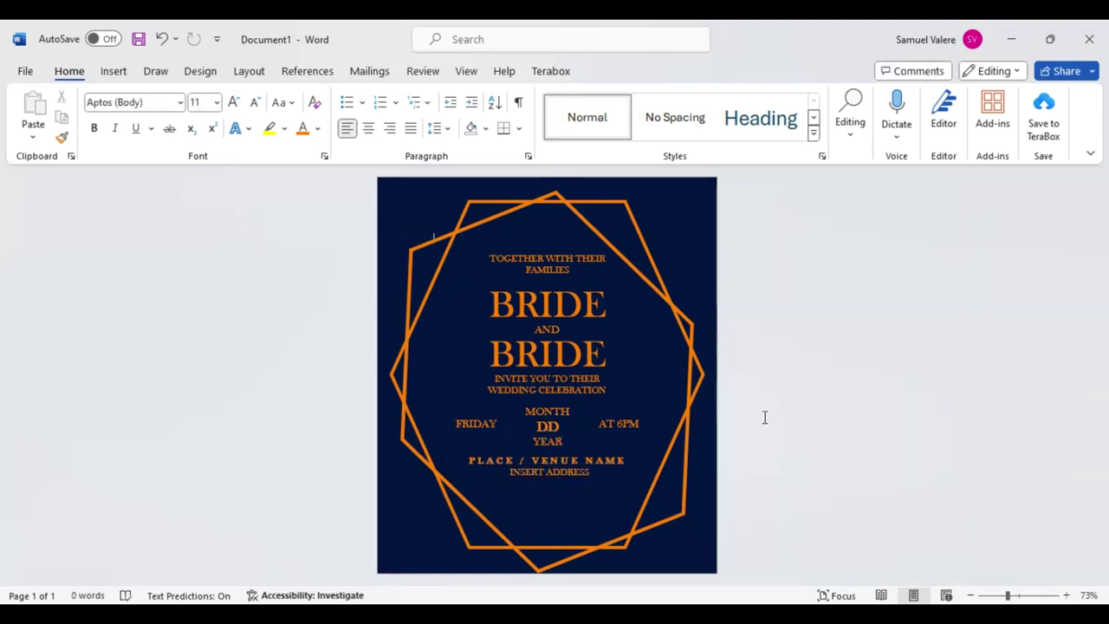
# Insert the download-removebg-preview floral image from folder S via Pictures > This Device
pyautogui.click(113, 71)
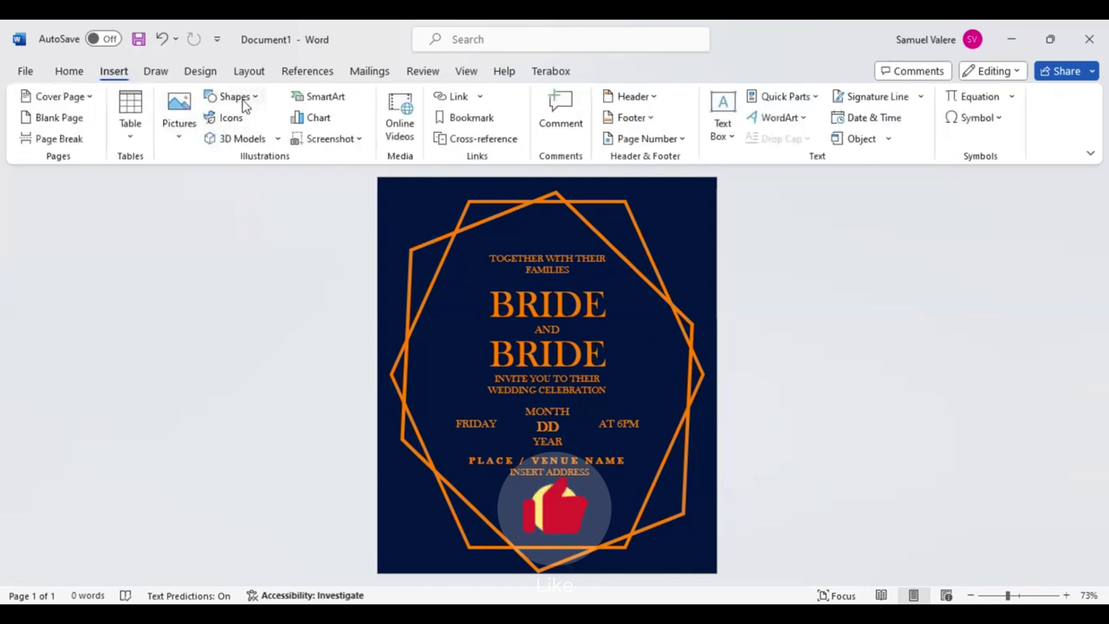
pyautogui.click(178, 137)
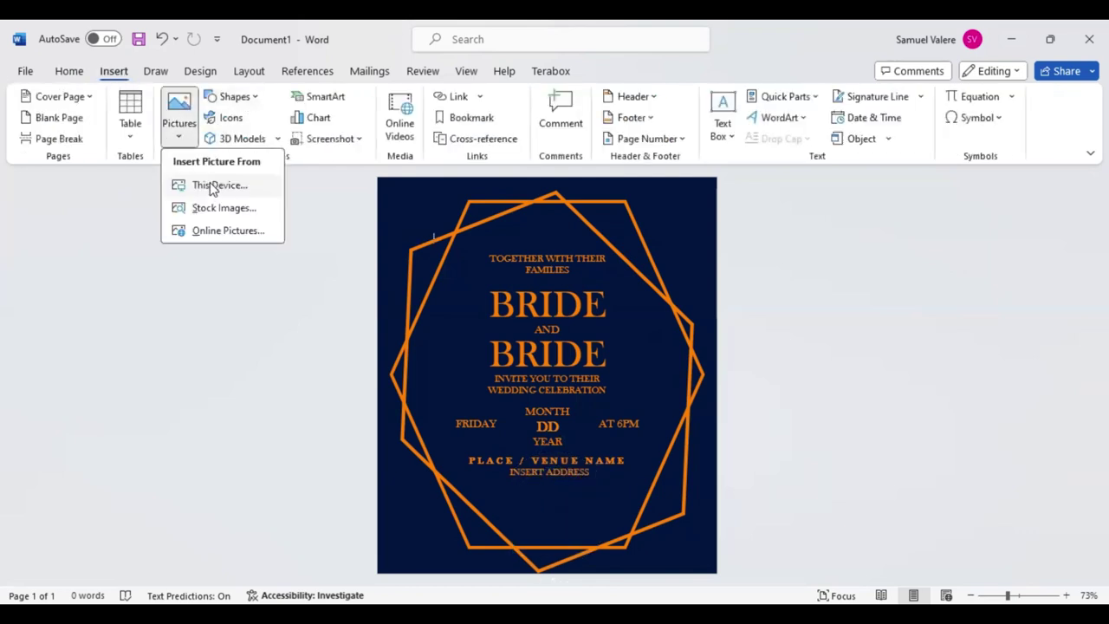
pyautogui.click(201, 184)
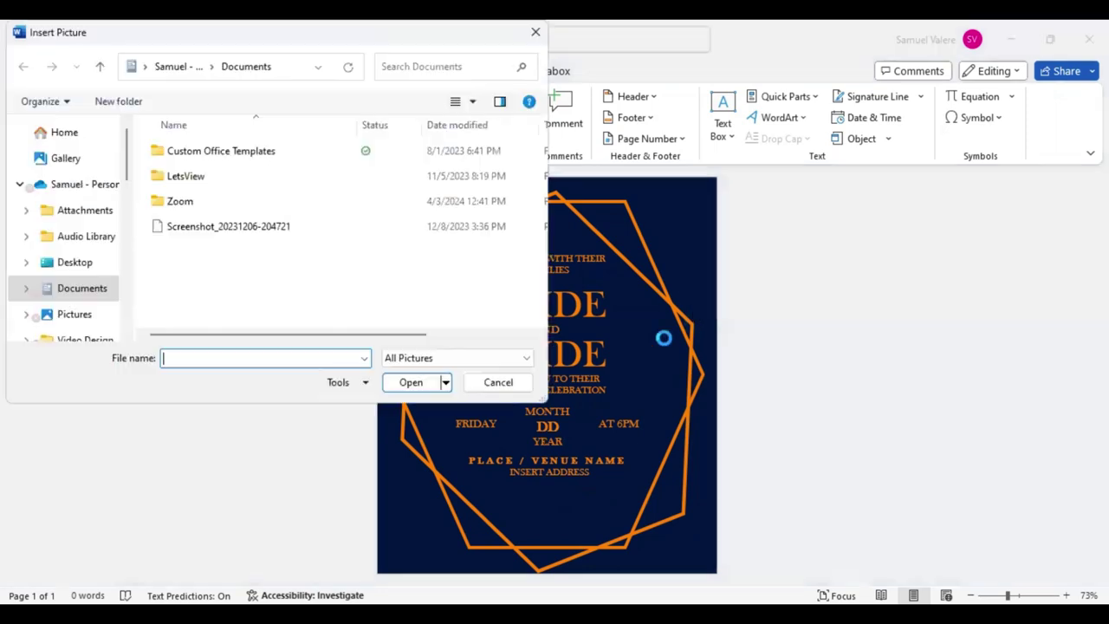
pyautogui.scroll(-5, 79, 248)
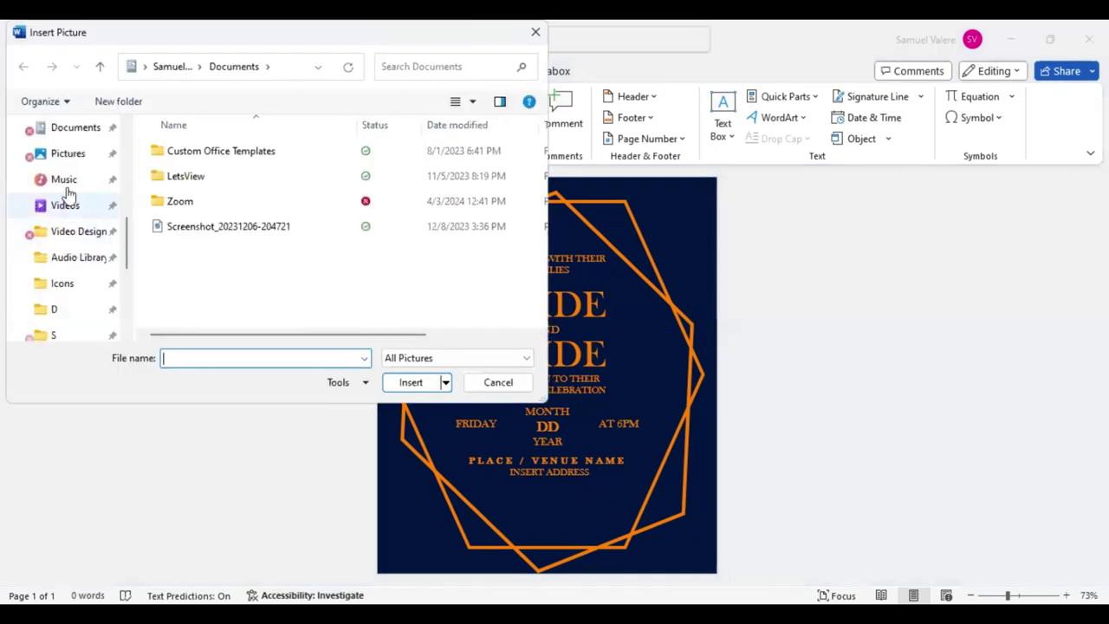
pyautogui.click(40, 336)
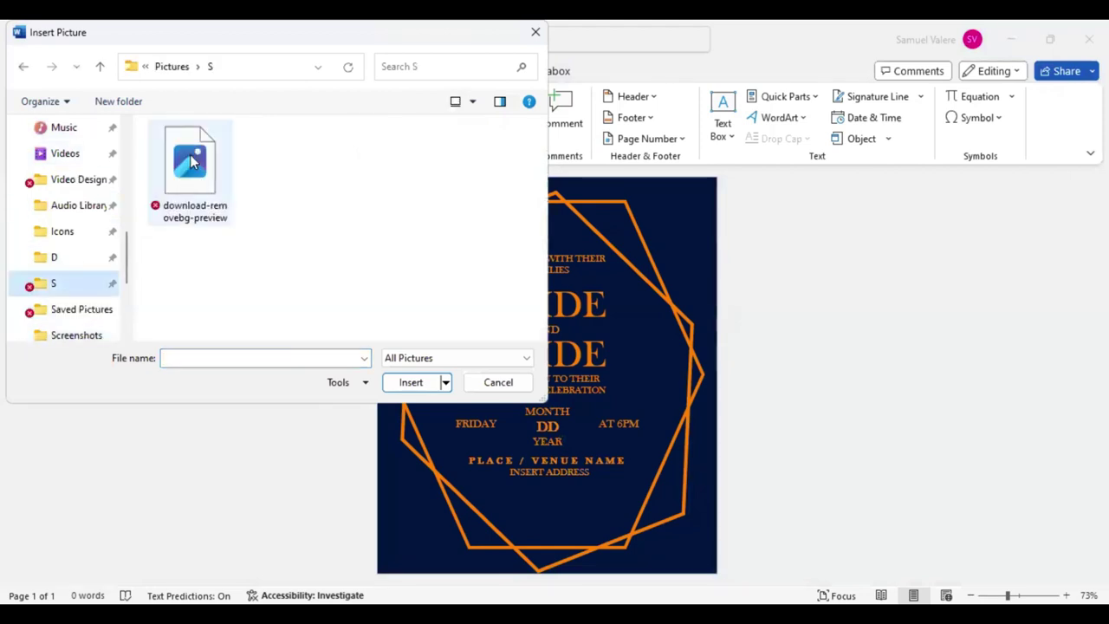
pyautogui.click(190, 154)
pyautogui.doubleClick(189, 154)
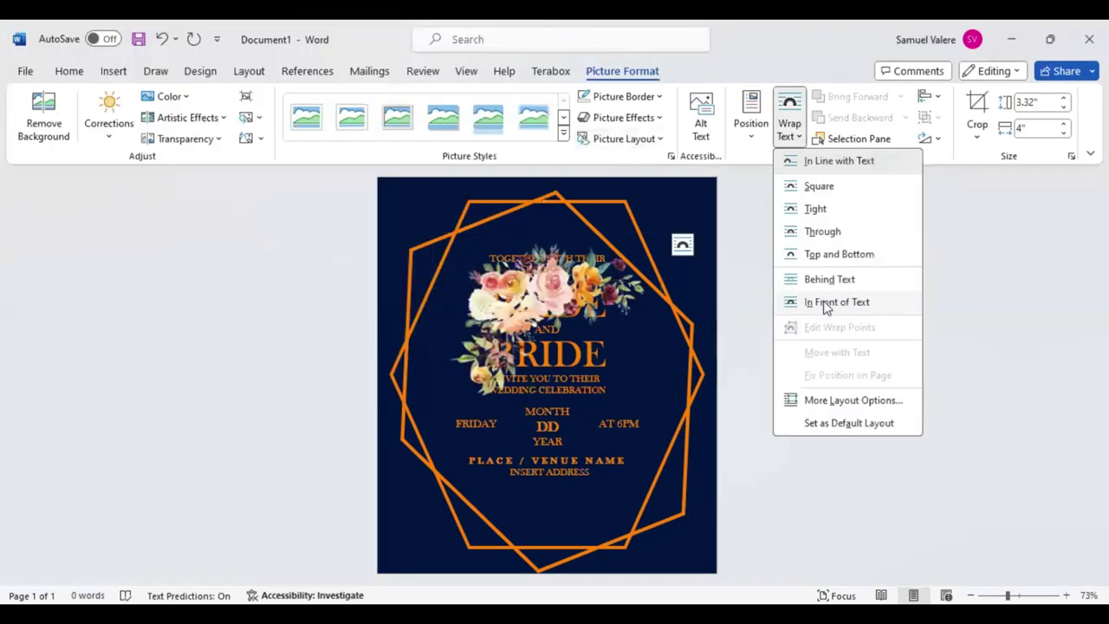
# Float the bouquet over the text and settle its tilted position using undo and redo
pyautogui.click(431, 234)
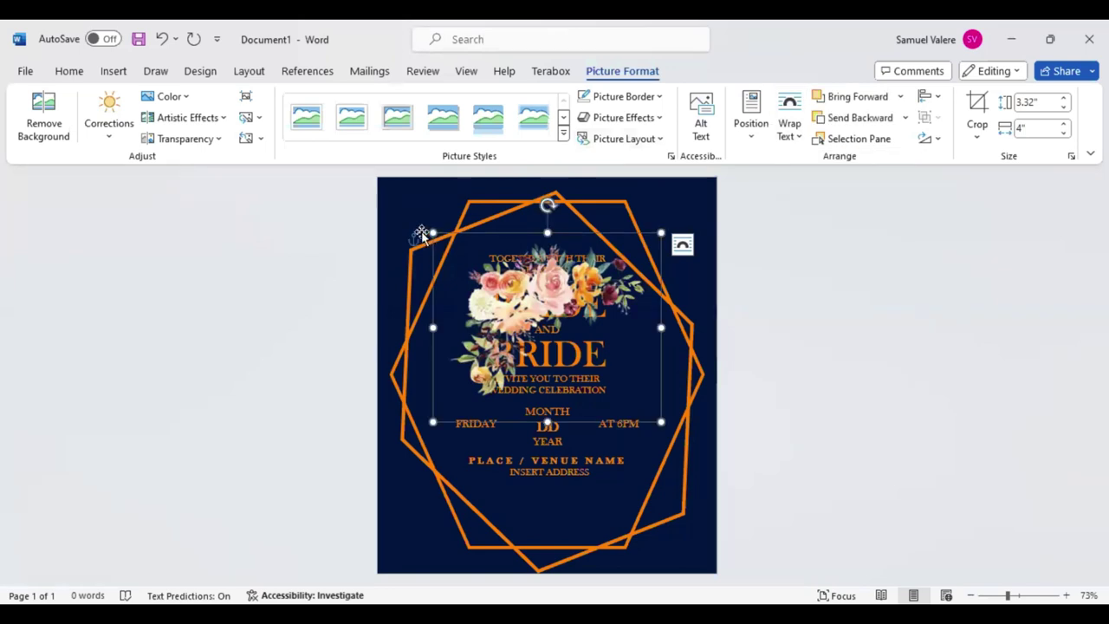
pyautogui.moveTo(420, 234); pyautogui.dragTo(422, 234)
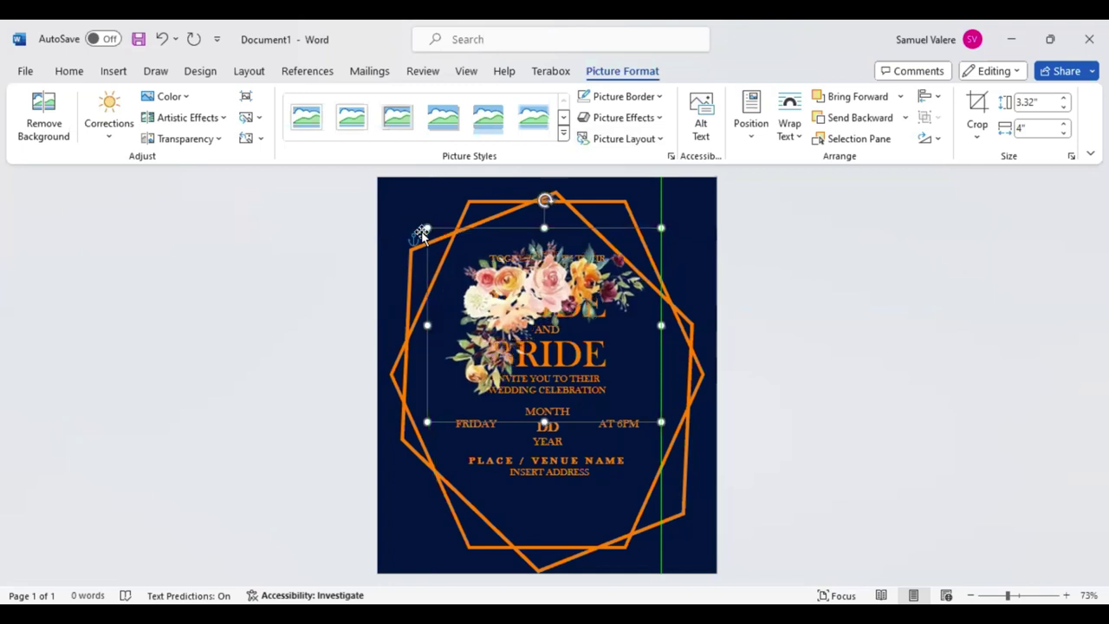
pyautogui.hotkey('ctrl', 'z')
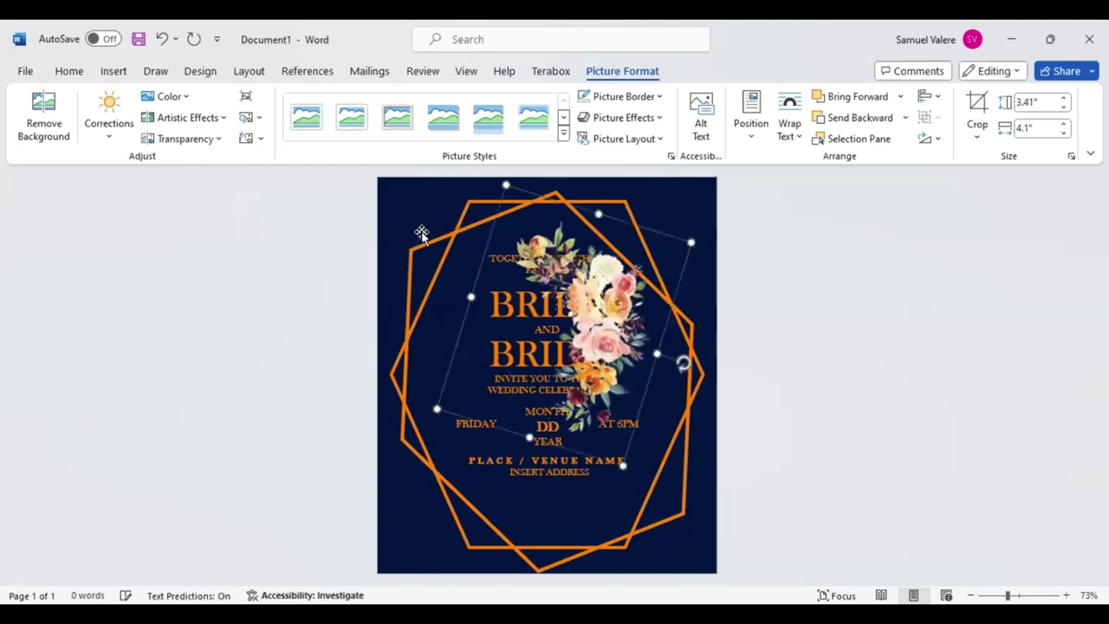
pyautogui.hotkey('ctrl', 'z')
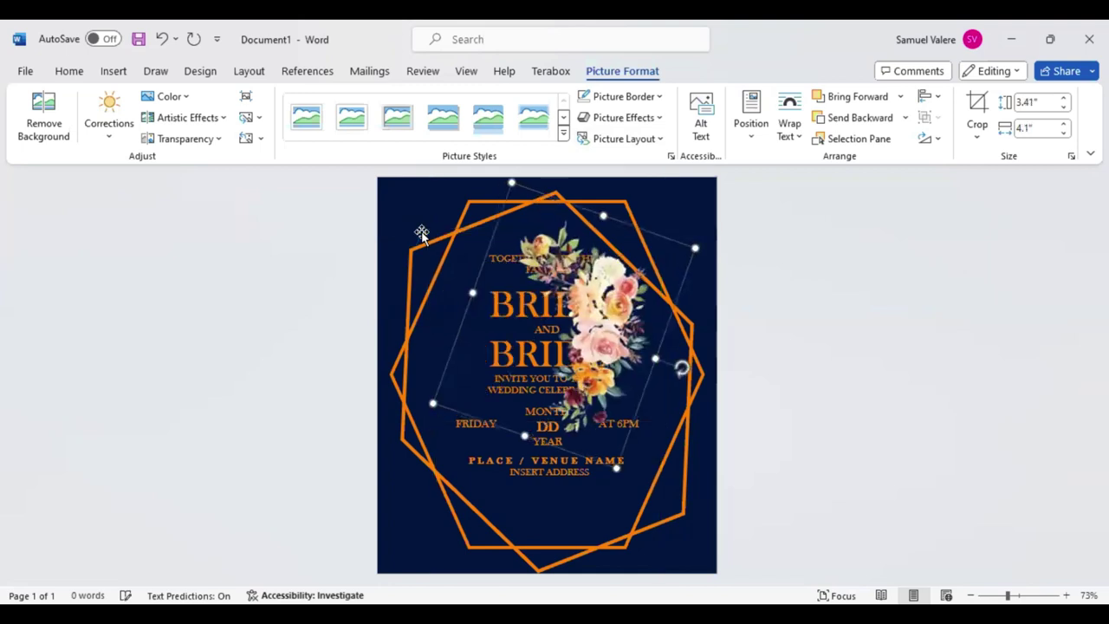
pyautogui.hotkey('ctrl', 'y')
pyautogui.hotkey('ctrl', 'z')
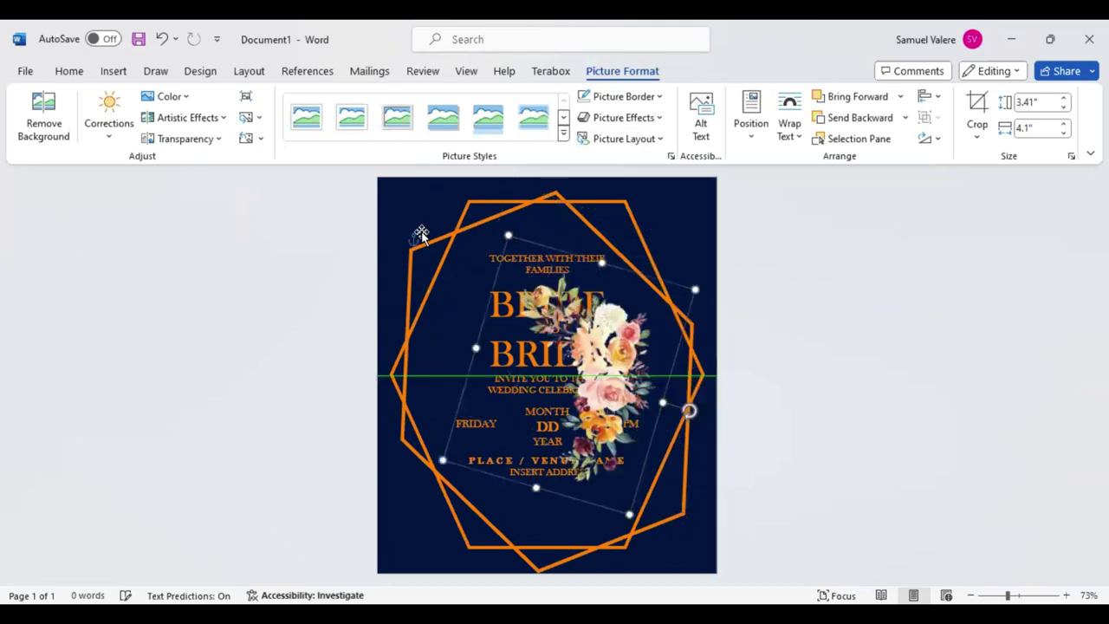
pyautogui.hotkey('ctrl', 'z')
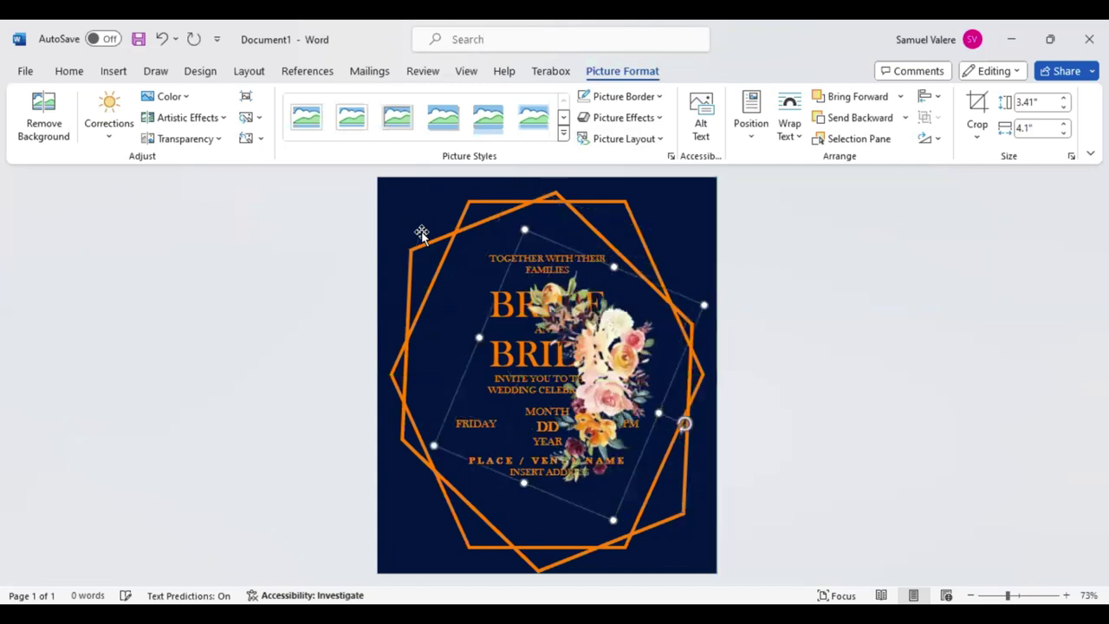
# Crop the bouquet to a tighter 2.87" × 3.62" frame
pyautogui.click(969, 123)
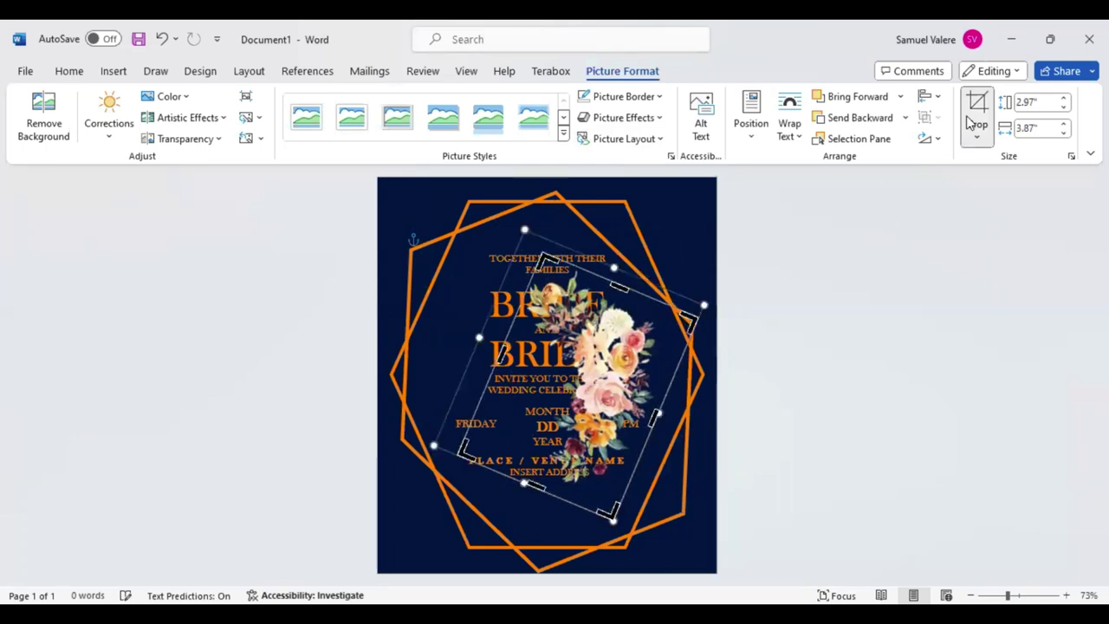
pyautogui.click(969, 122)
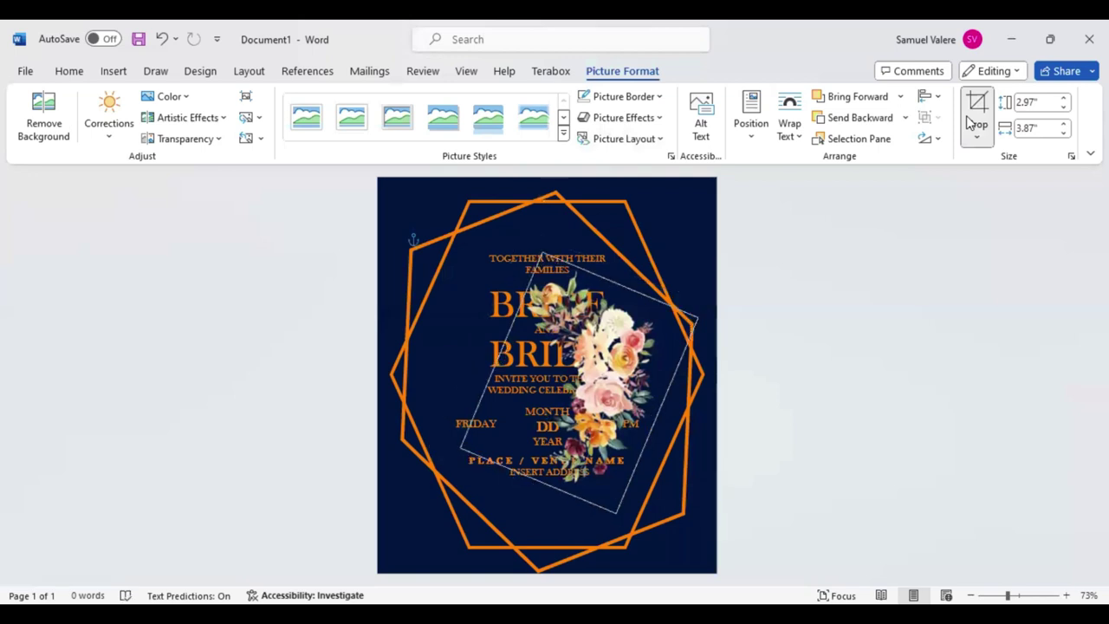
pyautogui.click(969, 122)
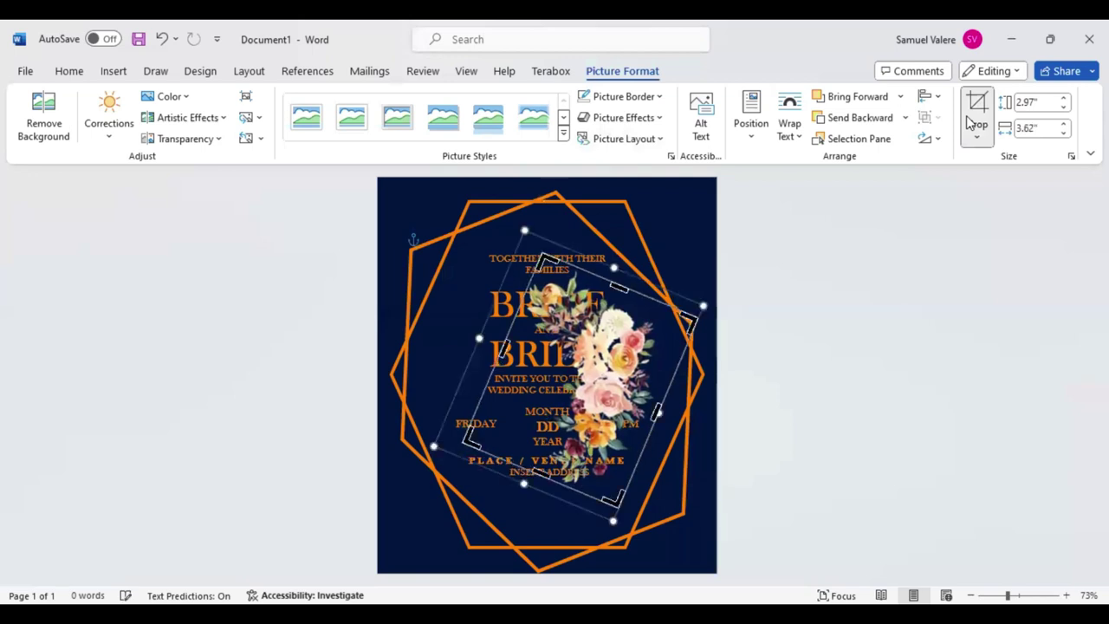
pyautogui.click(969, 123)
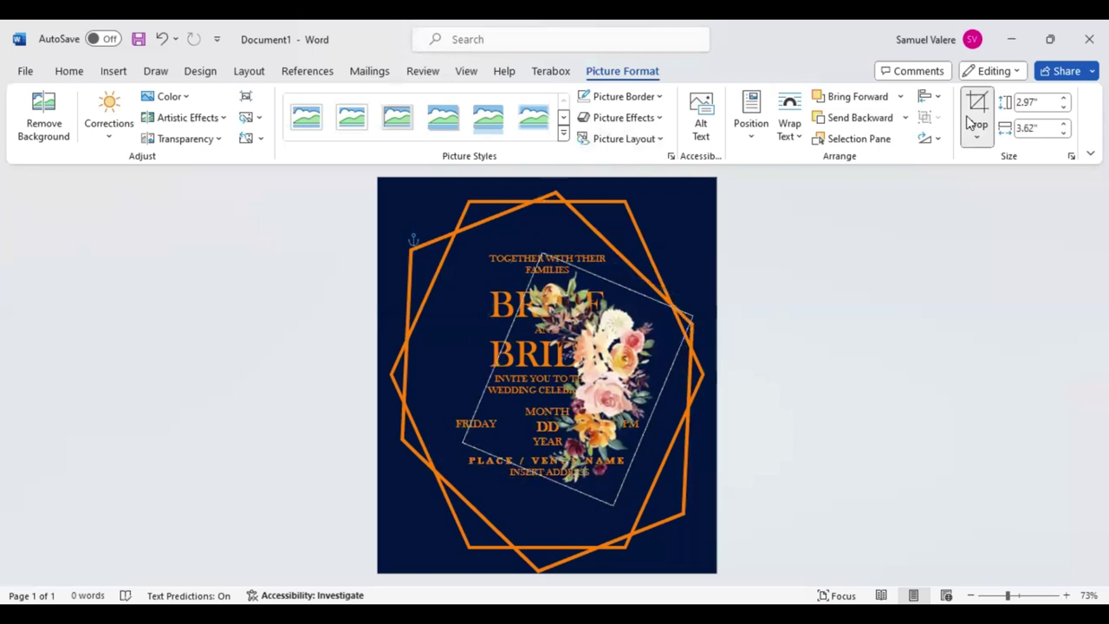
pyautogui.click(969, 122)
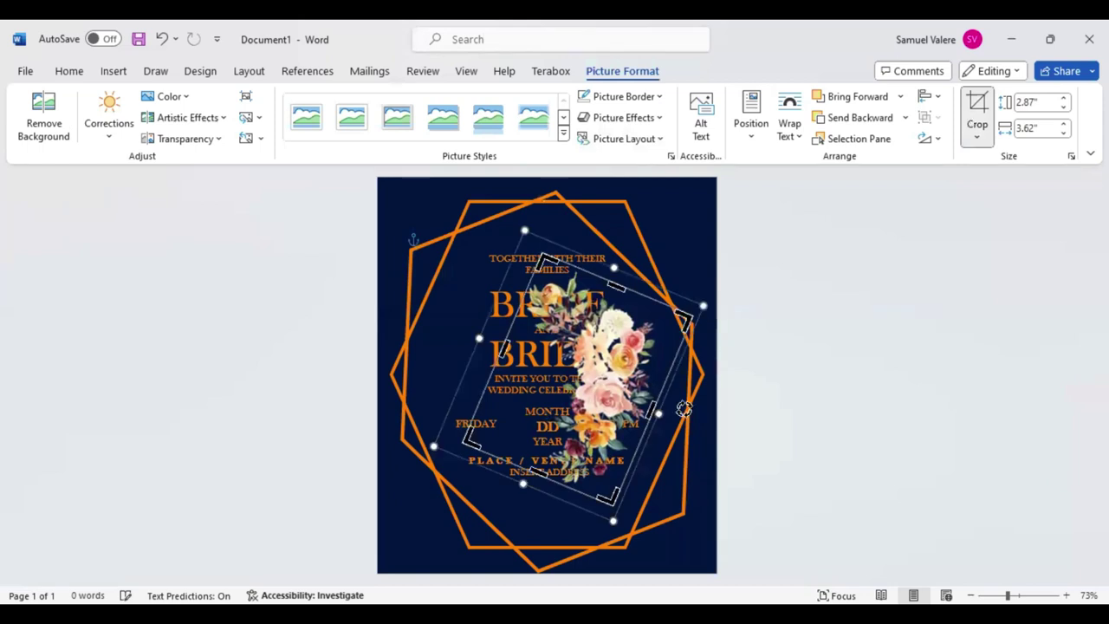
pyautogui.click(684, 407)
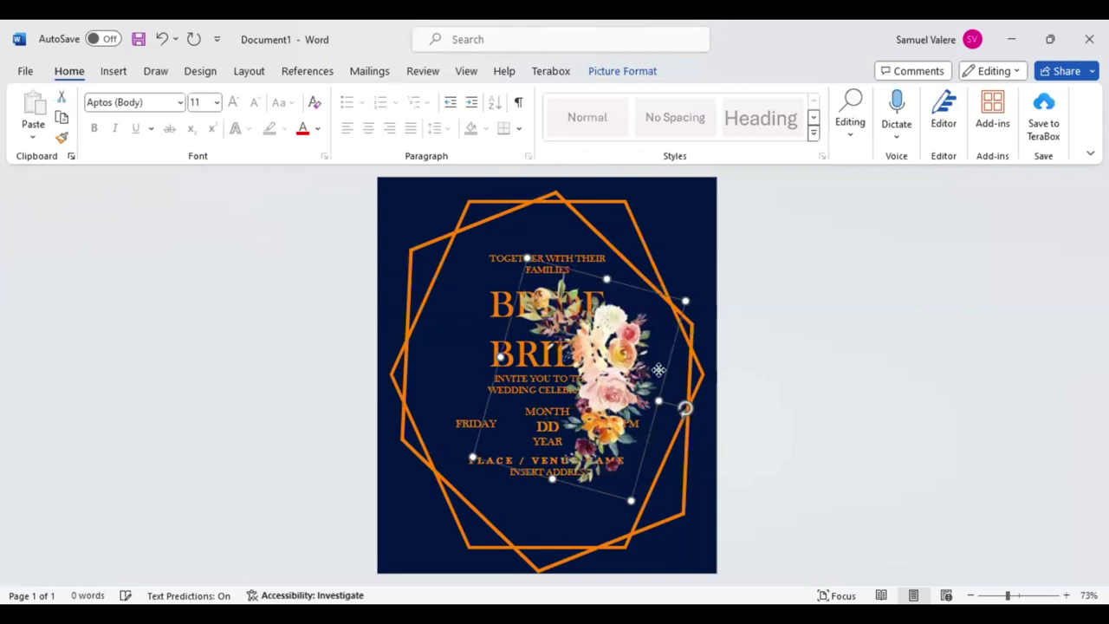
# Drag the bouquet right until it rests against the page's right edge
pyautogui.moveTo(658, 370)
pyautogui.mouseDown()
pyautogui.moveTo(711, 399)
pyautogui.moveTo(676, 404)
pyautogui.mouseUp()
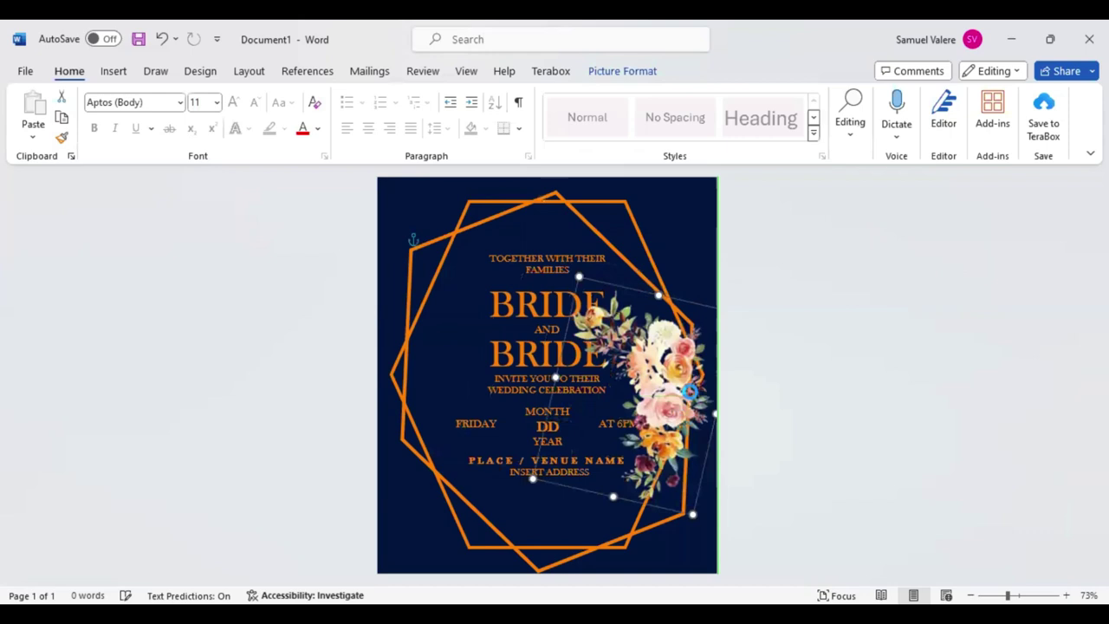
pyautogui.moveTo(689, 391); pyautogui.dragTo(692, 392)
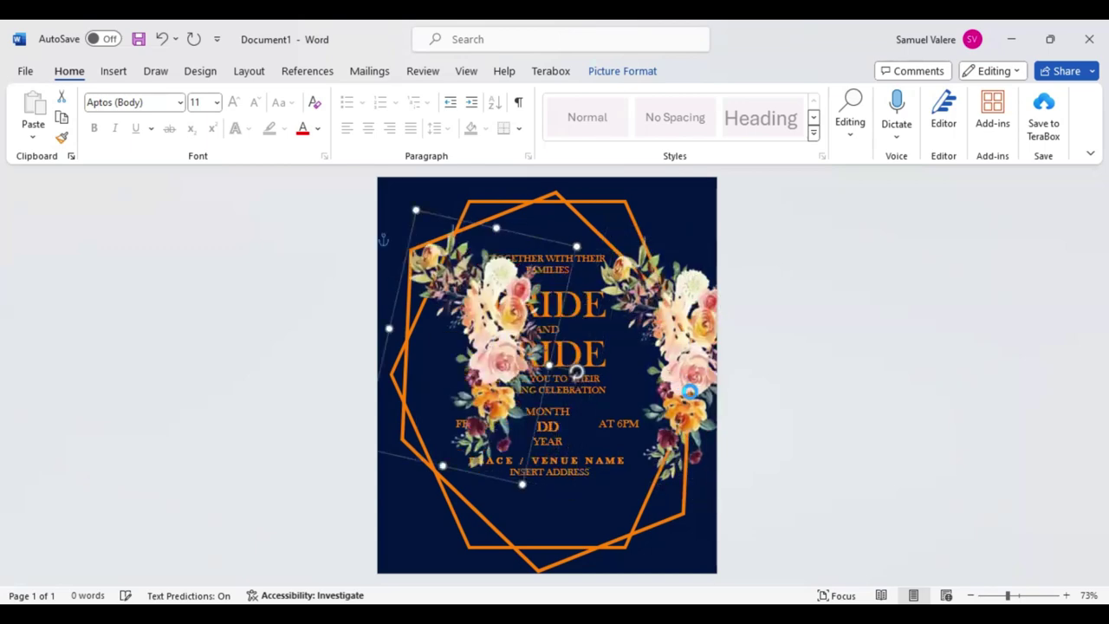
# Rotate the second bouquet and set it against the page's left edge
pyautogui.moveTo(576, 371); pyautogui.dragTo(369, 300)
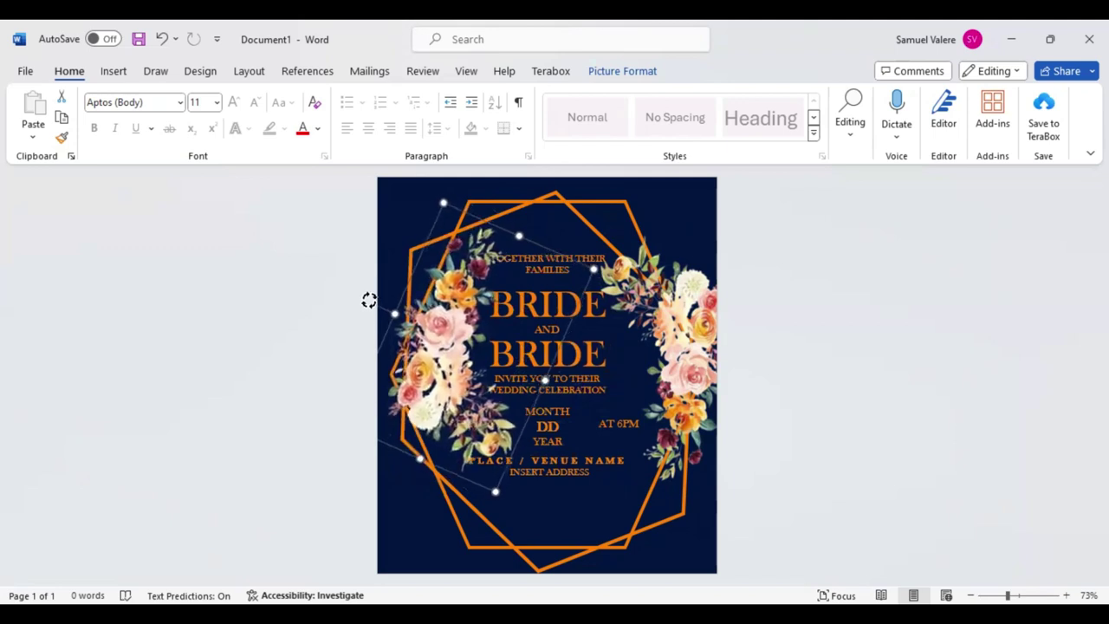
pyautogui.moveTo(421, 326)
pyautogui.mouseDown()
pyautogui.moveTo(448, 338)
pyautogui.moveTo(403, 319)
pyautogui.mouseUp()
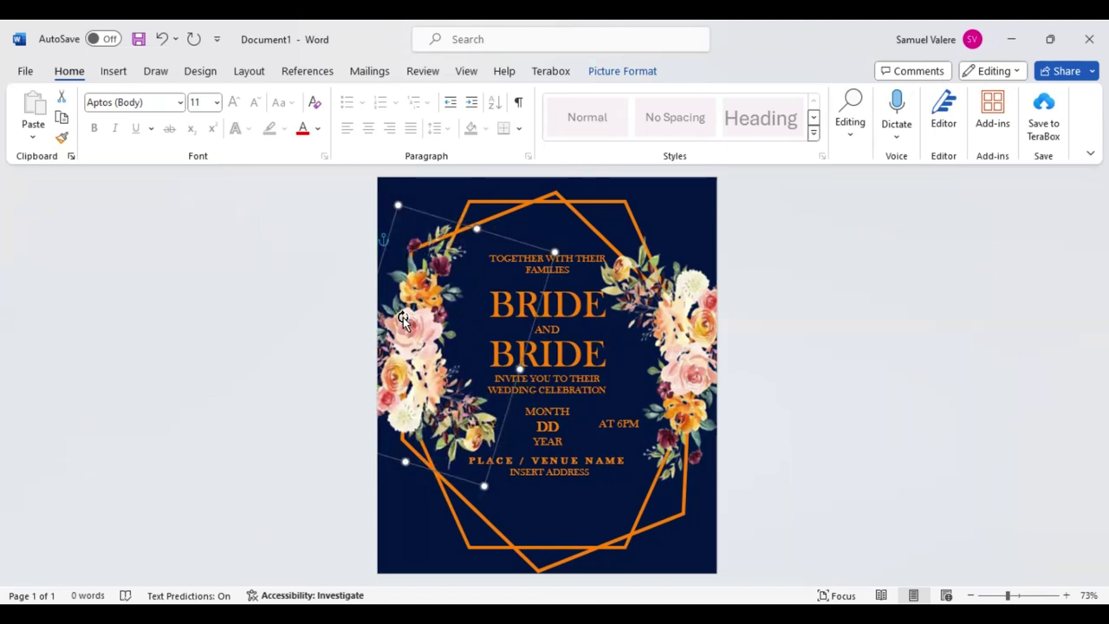
pyautogui.moveTo(403, 318); pyautogui.dragTo(403, 319)
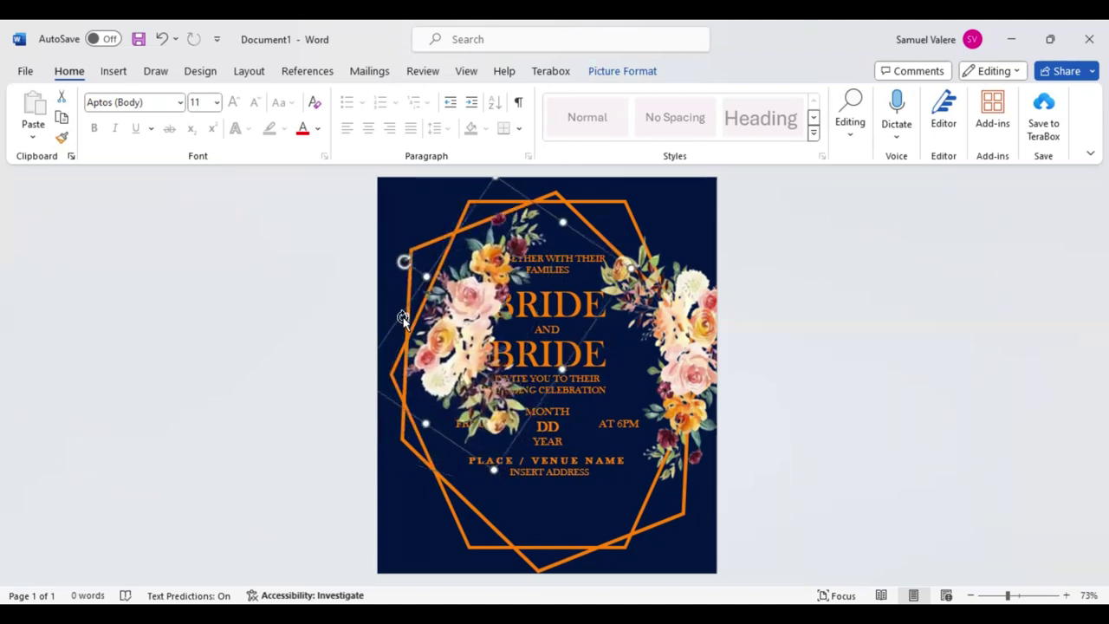
pyautogui.moveTo(403, 319); pyautogui.dragTo(403, 319)
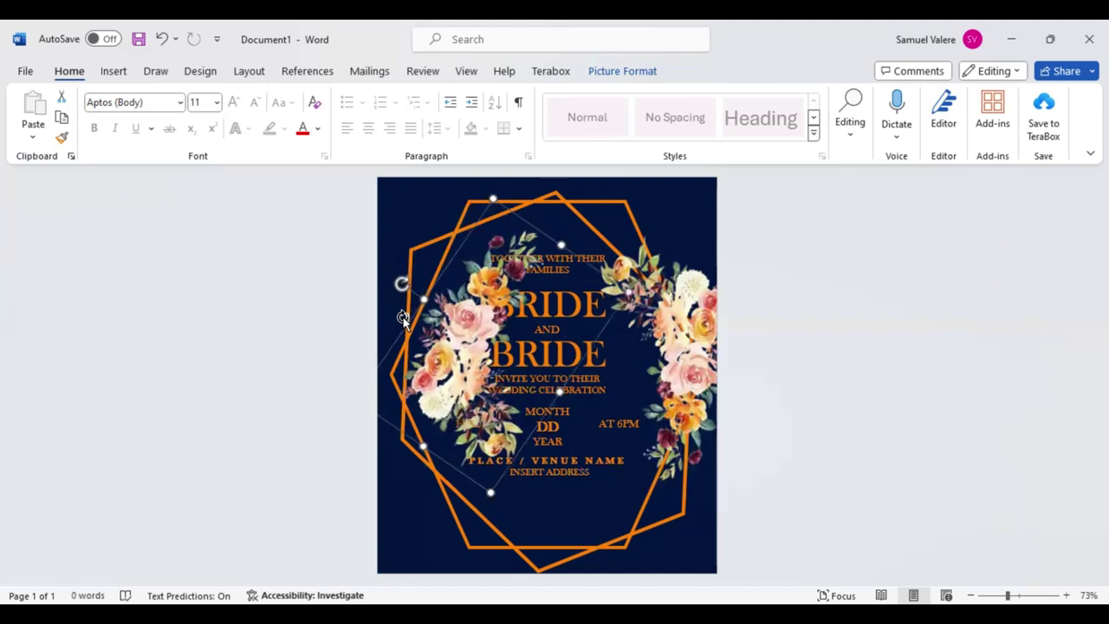
pyautogui.moveTo(403, 319); pyautogui.dragTo(403, 317)
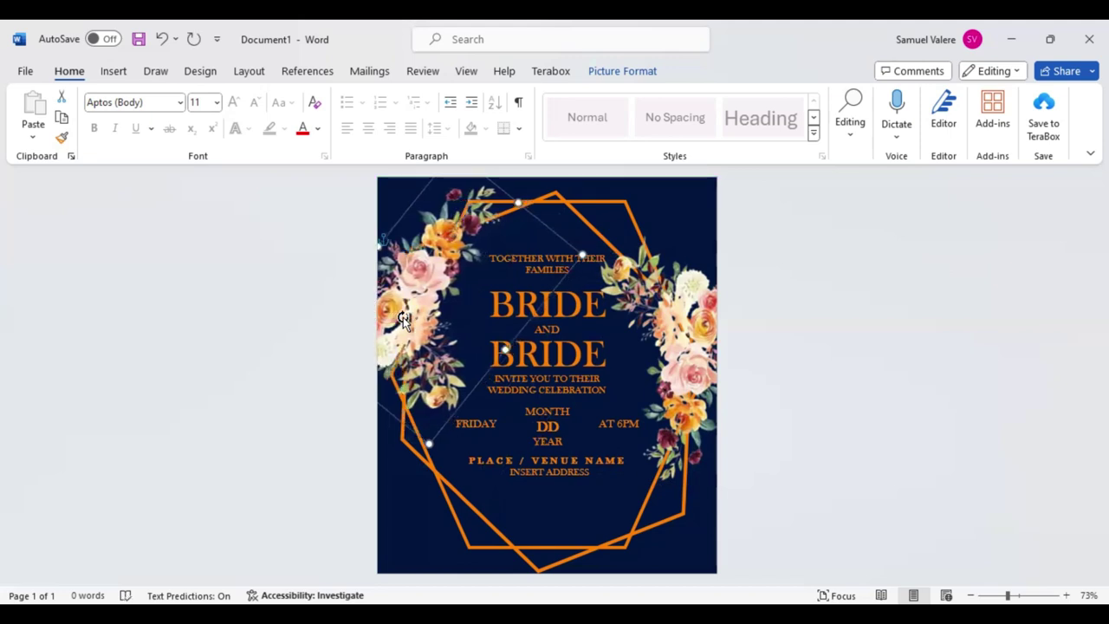
pyautogui.moveTo(403, 317); pyautogui.dragTo(403, 317)
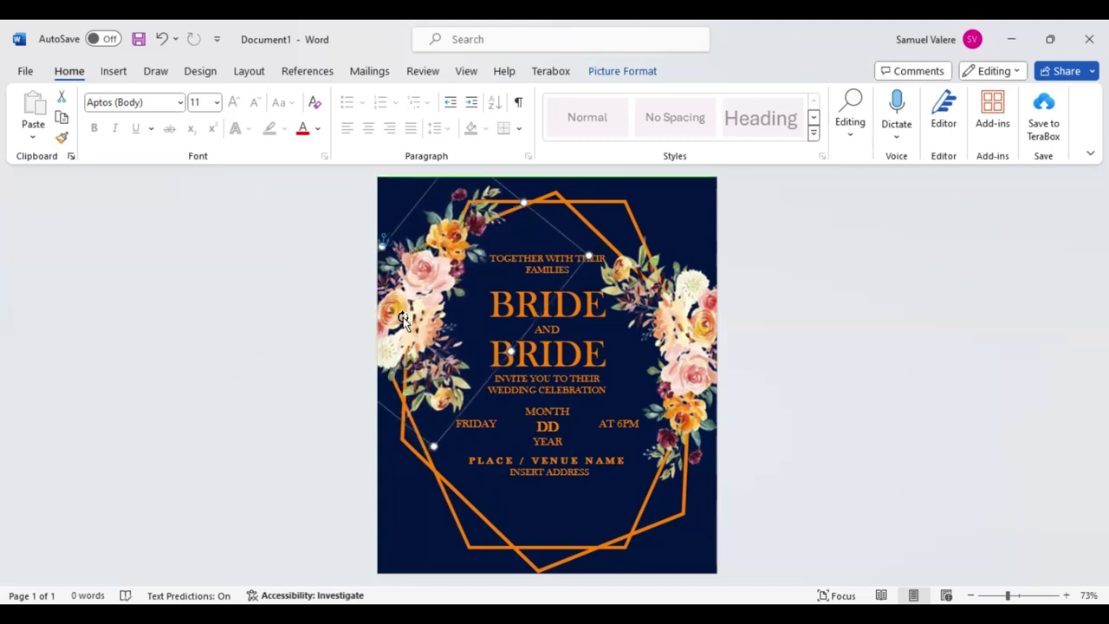
# Reposition the right bouquet flush with the right edge, leaving BRIDE and AT 6PM visible
pyautogui.hotkey('alt', 'Right')
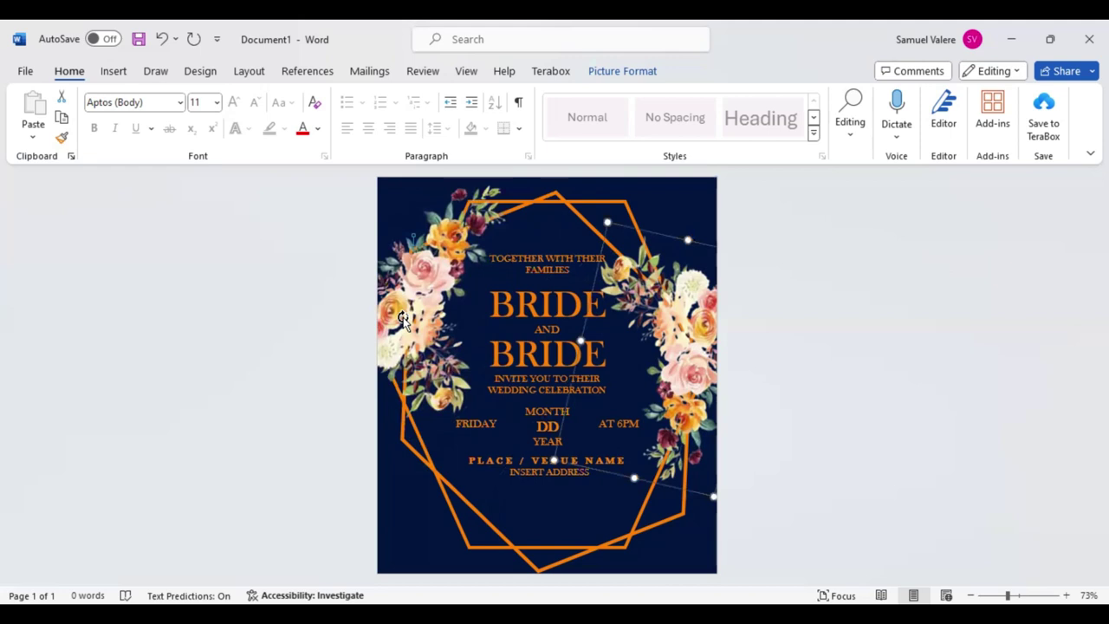
pyautogui.hotkey('alt', 'Right')
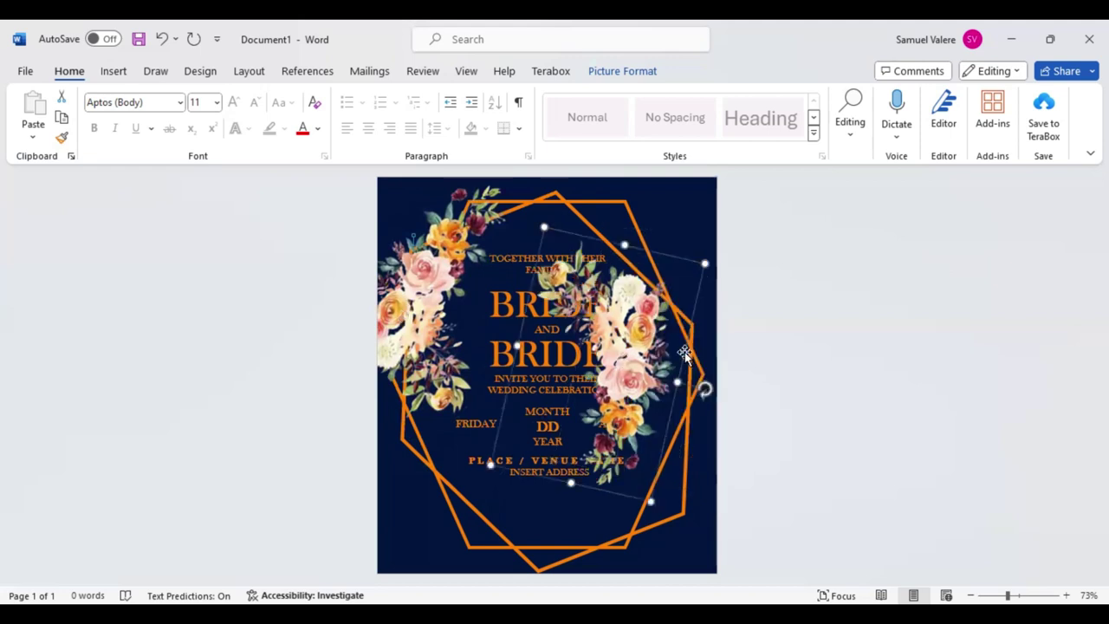
pyautogui.hotkey('alt', 'Right')
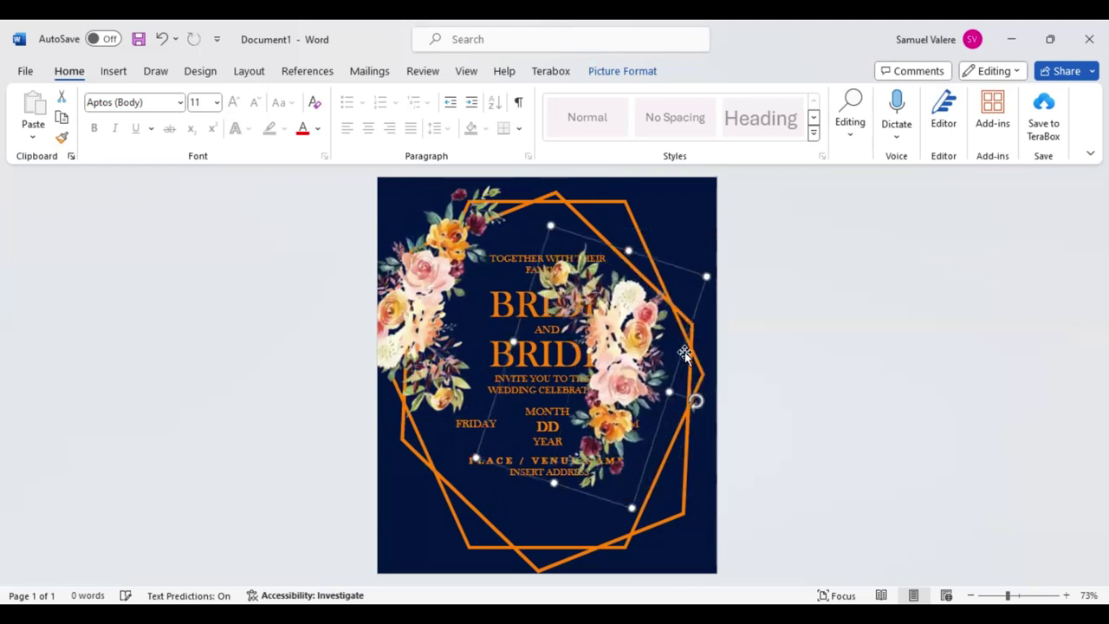
pyautogui.moveTo(685, 353); pyautogui.dragTo(706, 366)
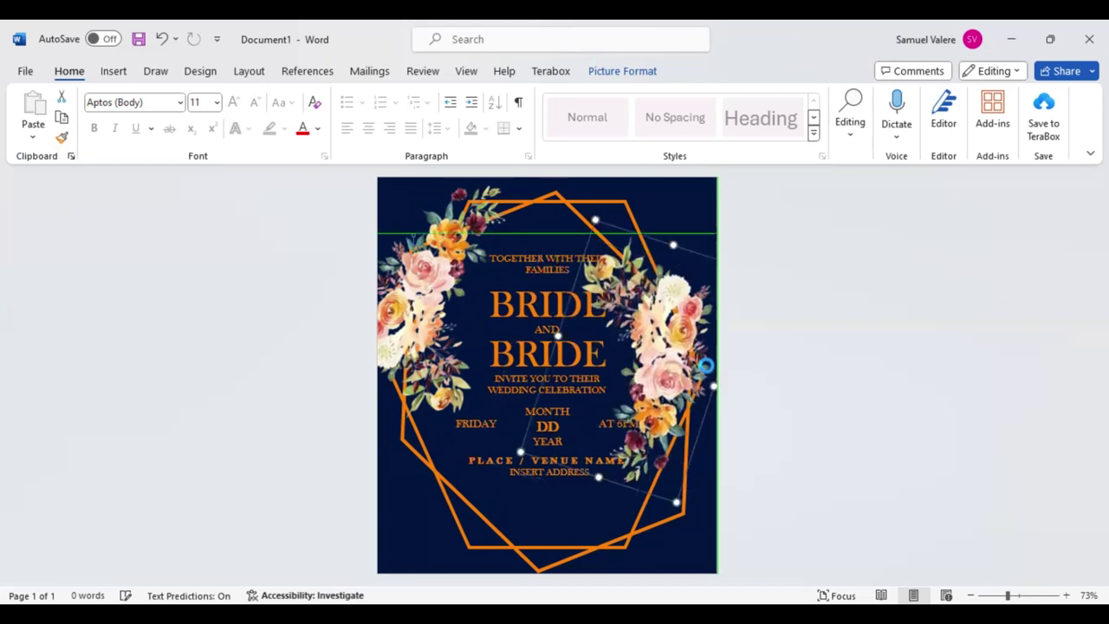
pyautogui.moveTo(710, 369); pyautogui.dragTo(711, 369)
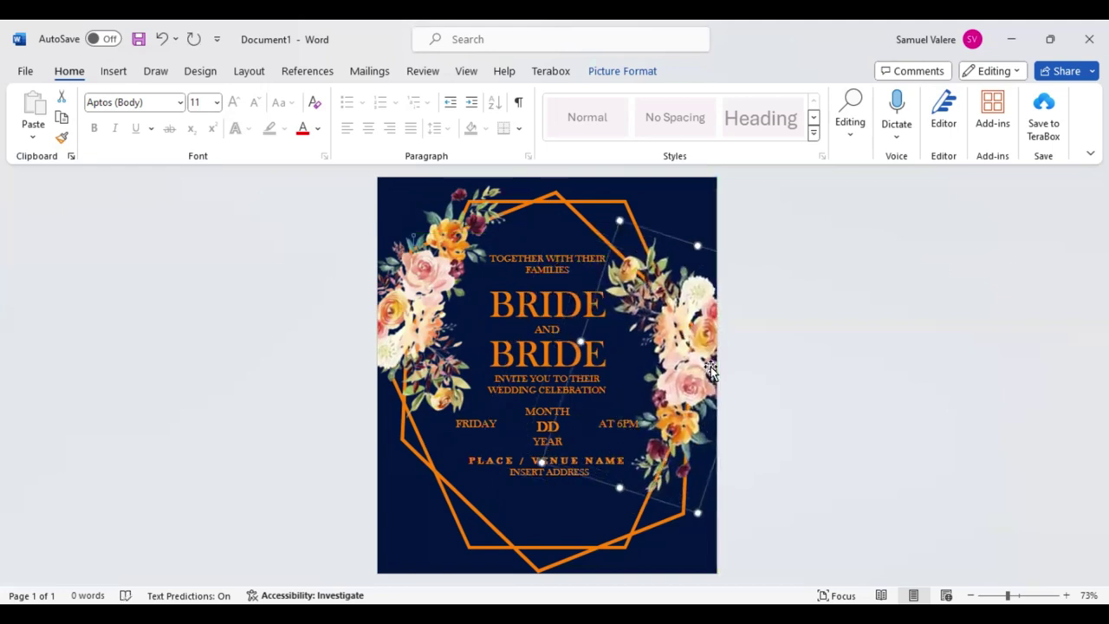
pyautogui.moveTo(711, 369); pyautogui.dragTo(710, 369)
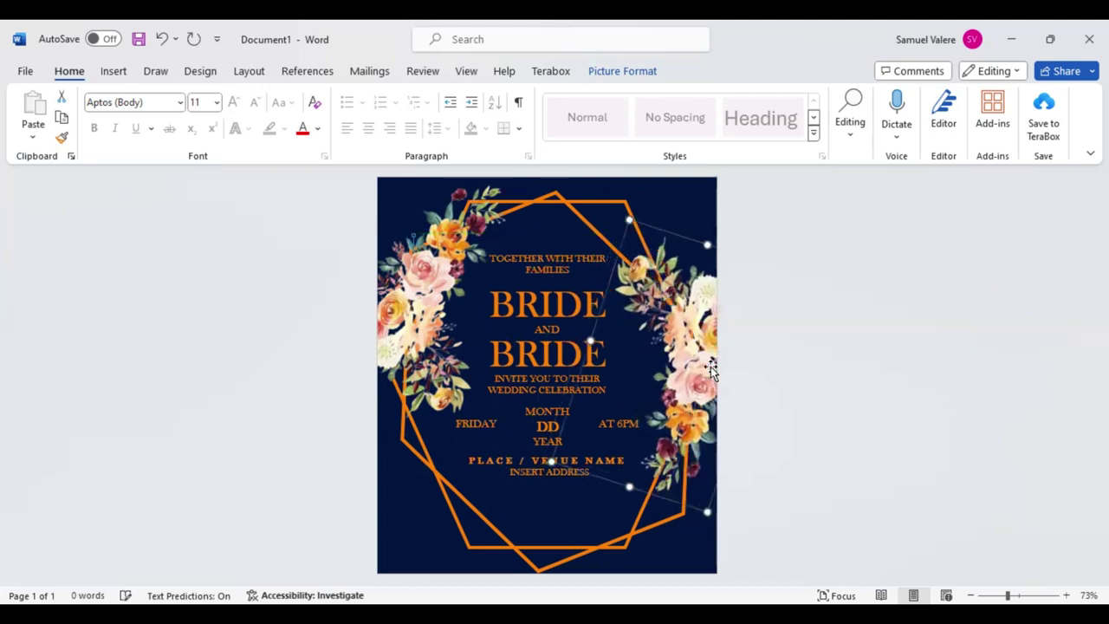
pyautogui.click(835, 405)
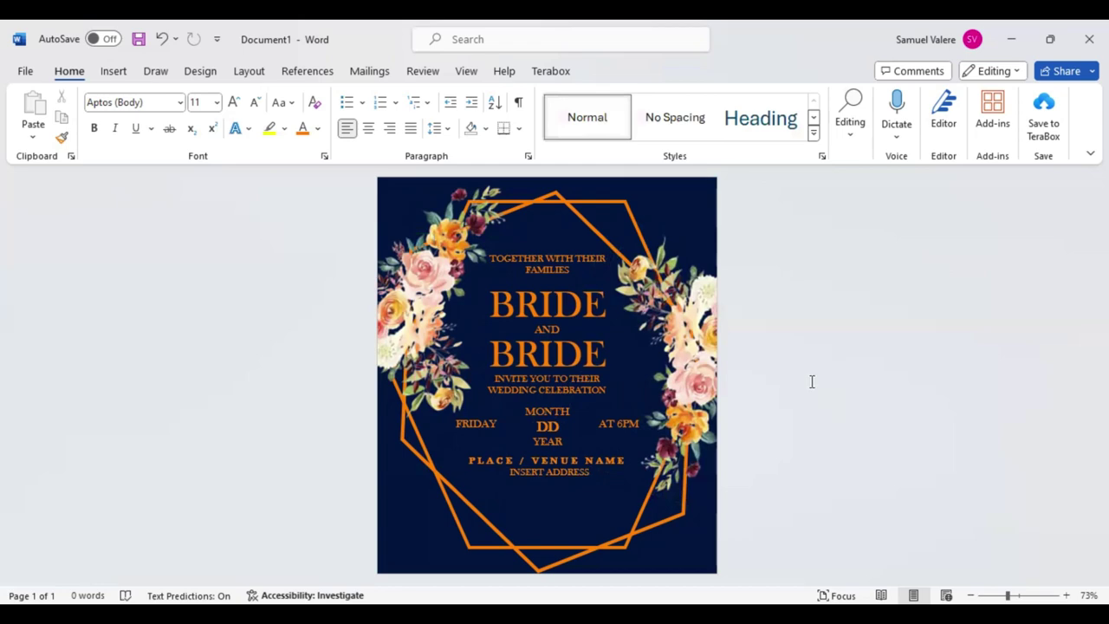